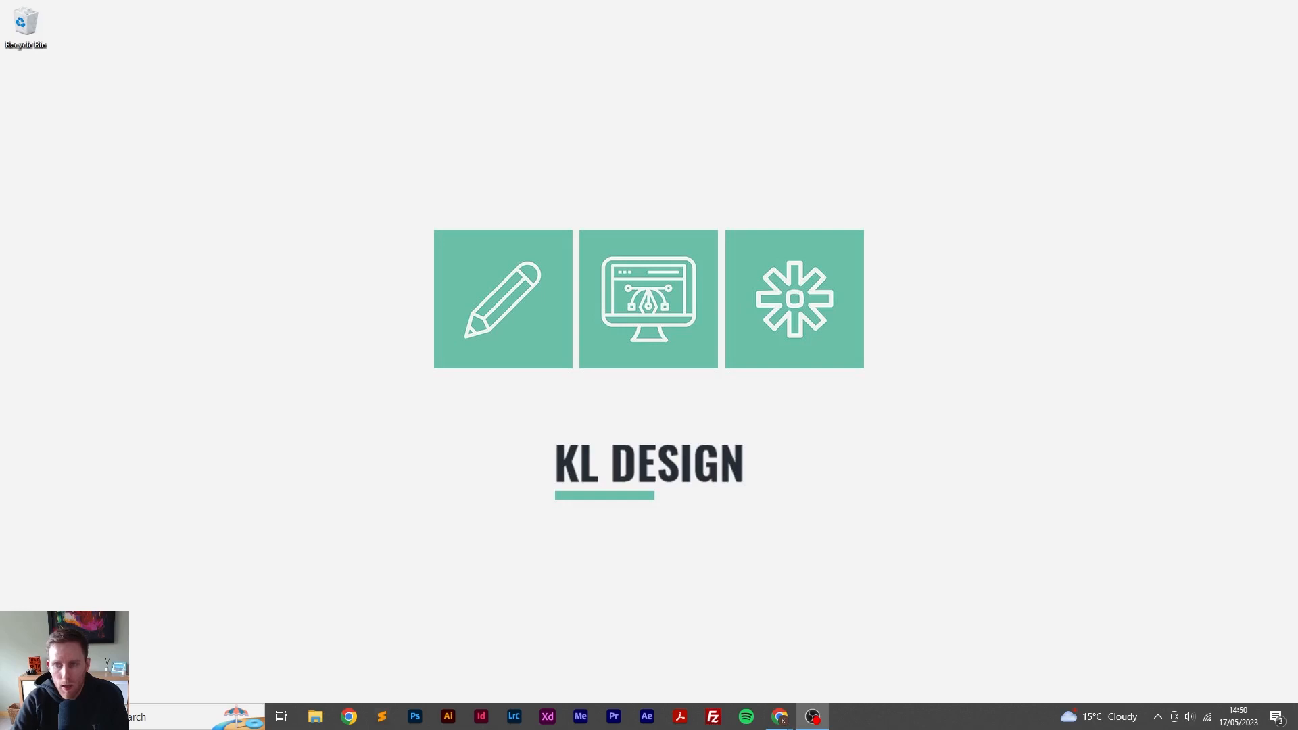
Switch to the Stripe products page in Chrome and start a new product named "Starter Plan"
mouse_move(780, 715)
mouse_move(804, 681)
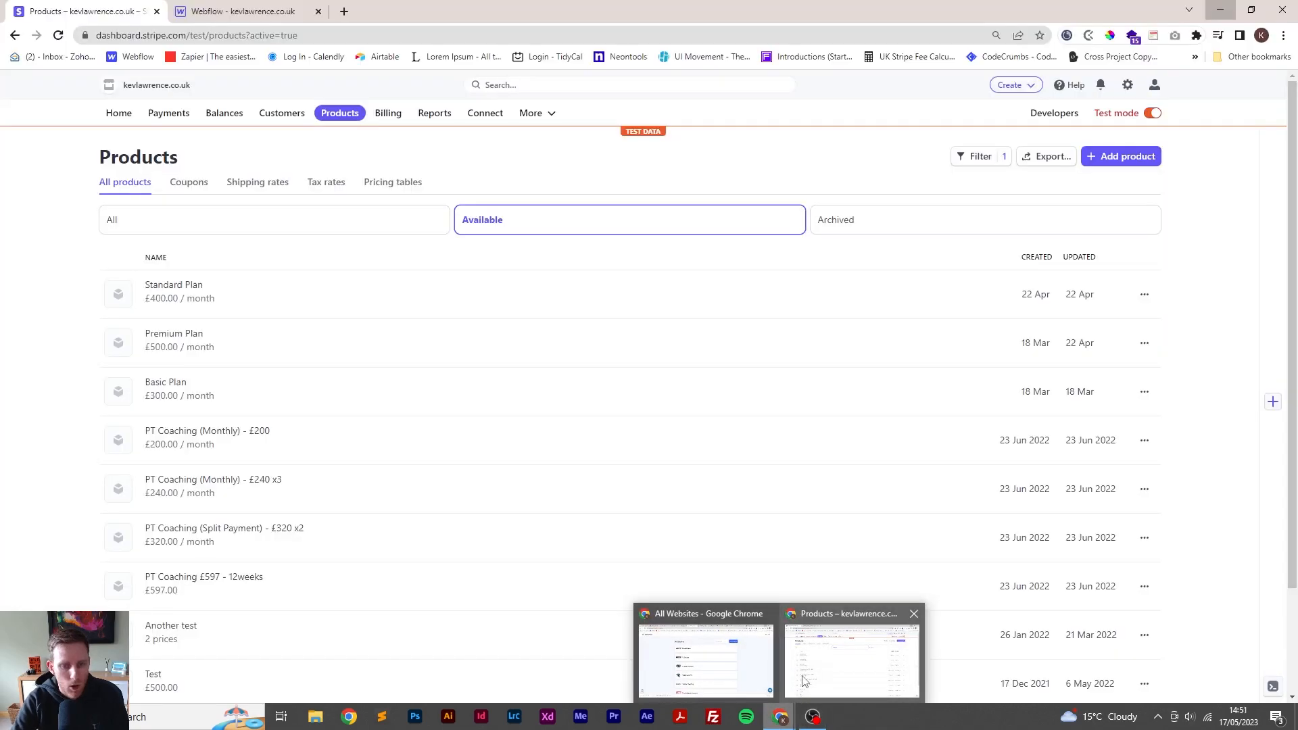
left_click(805, 681)
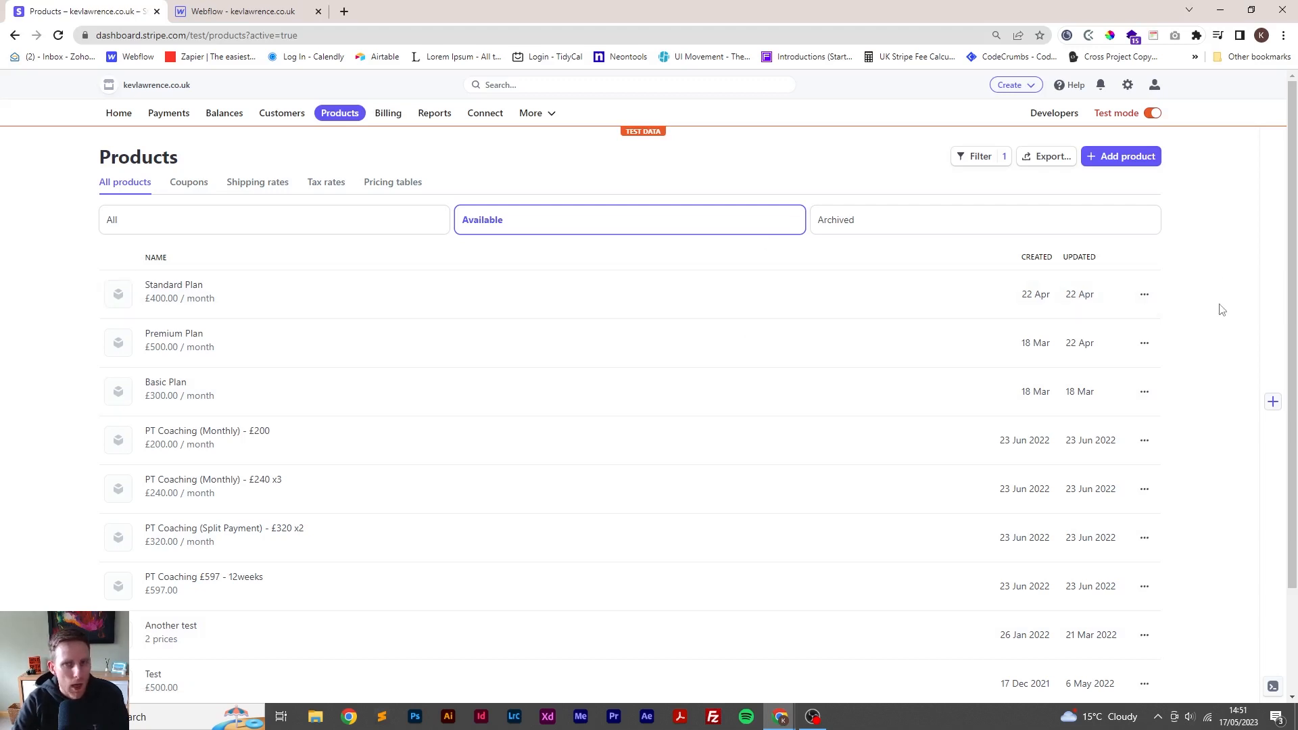
left_click(1112, 157)
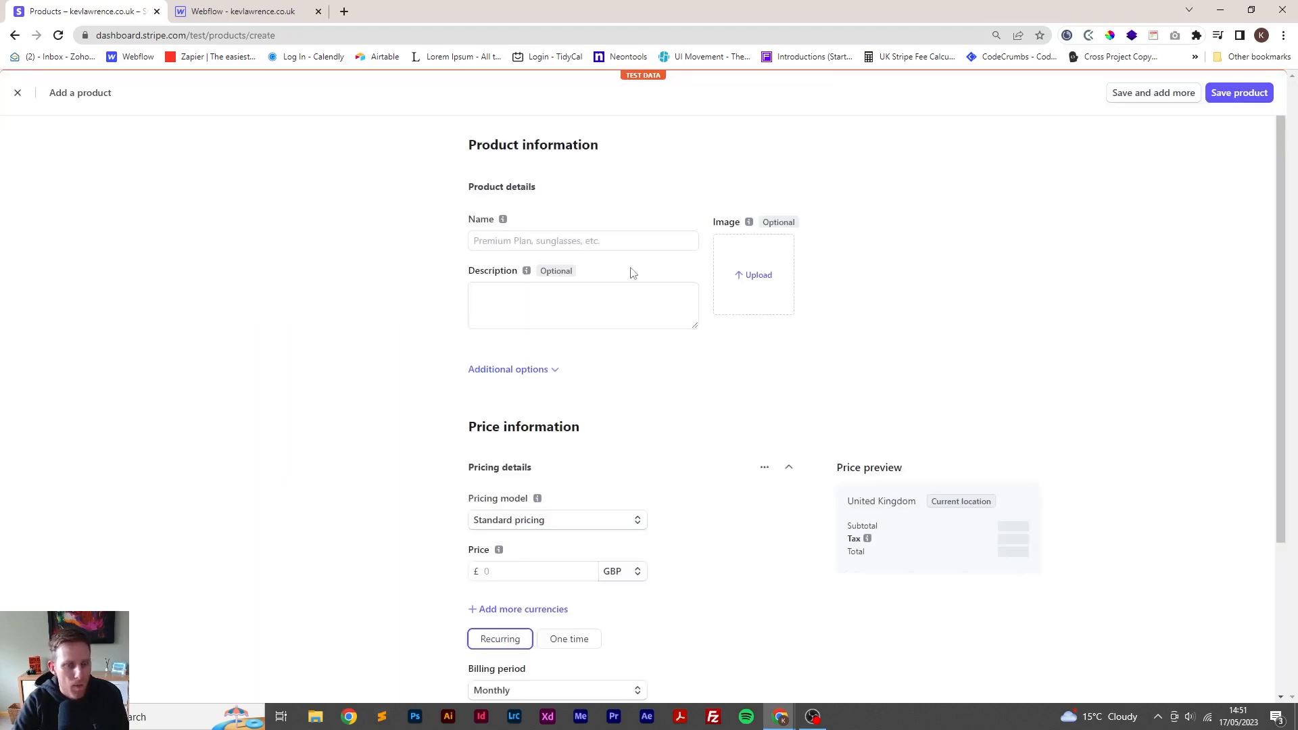
left_click(516, 245)
type("Starter Plan")
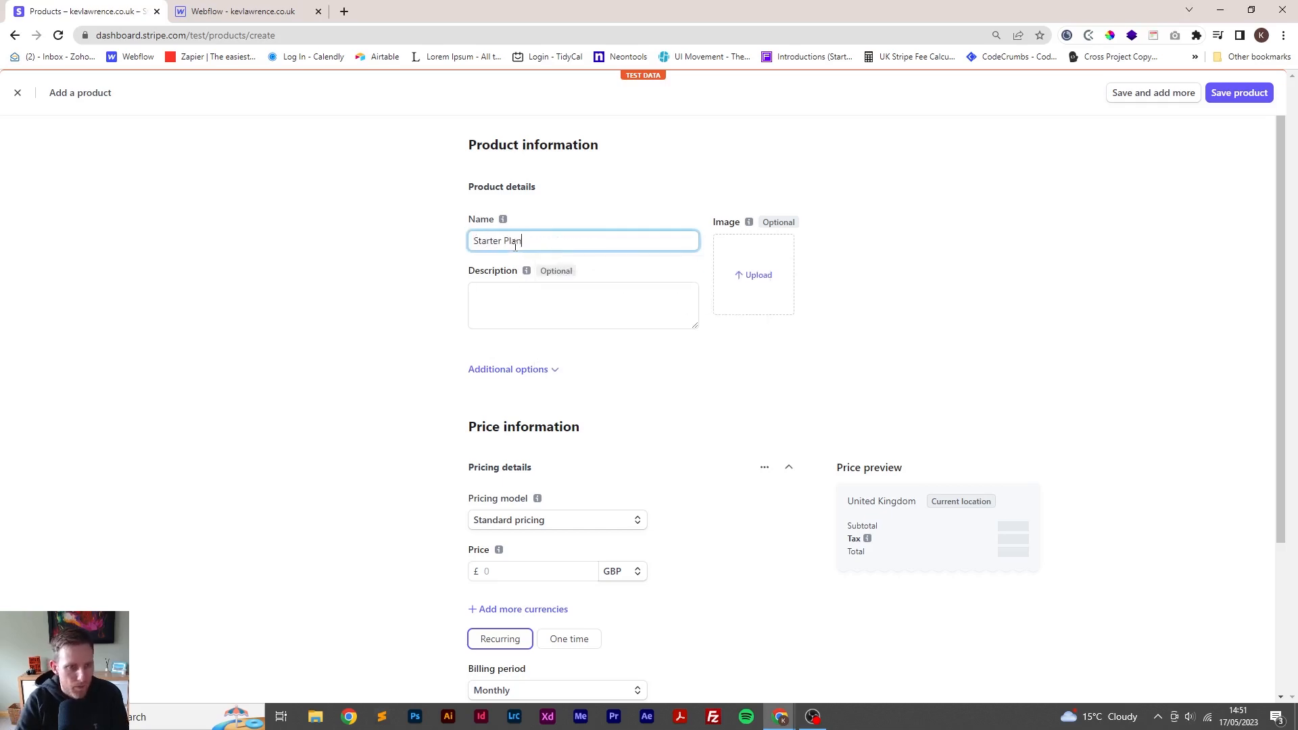
Describe the Starter Plan as "This plan is best for newbies who have never trained in a gym before."
left_click(517, 293)
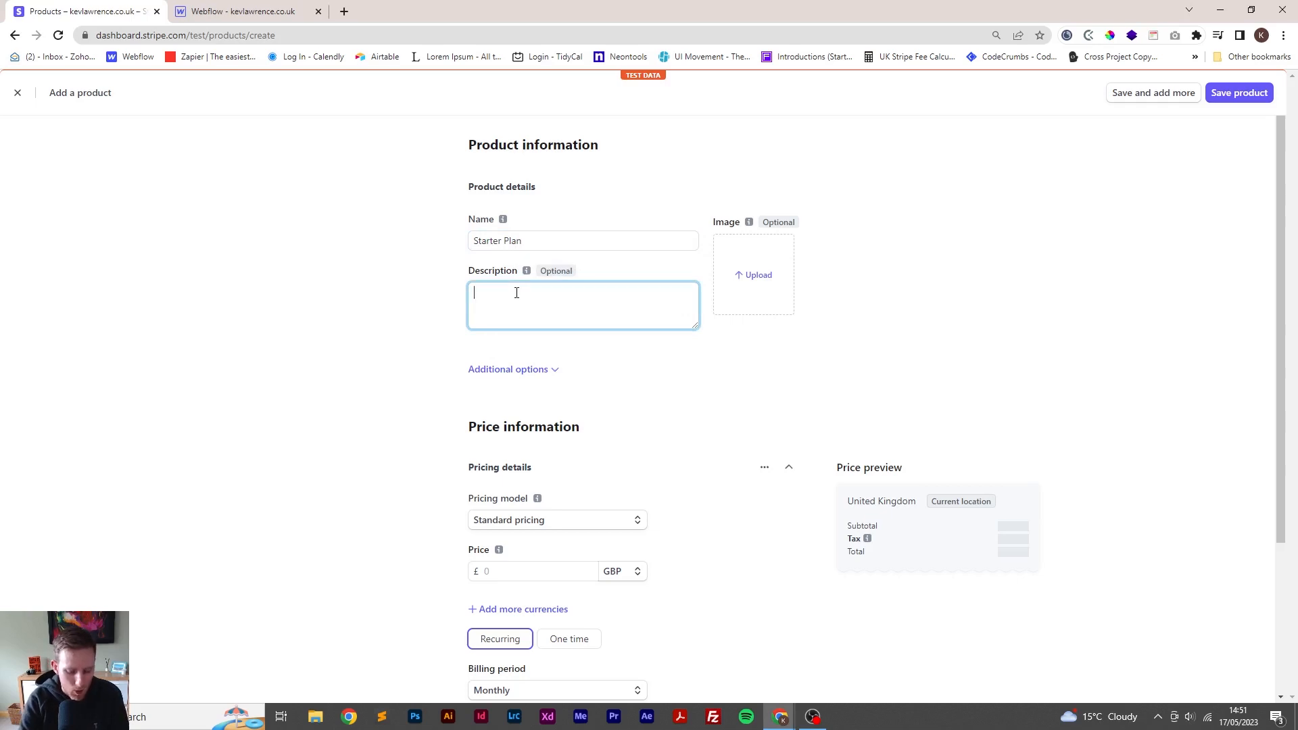
type("Our")
key("BackSpace")
key("BackSpace")
key("BackSpace")
key("BackSpace")
type("This plan is best for newbies who have never trained in a gym before.")
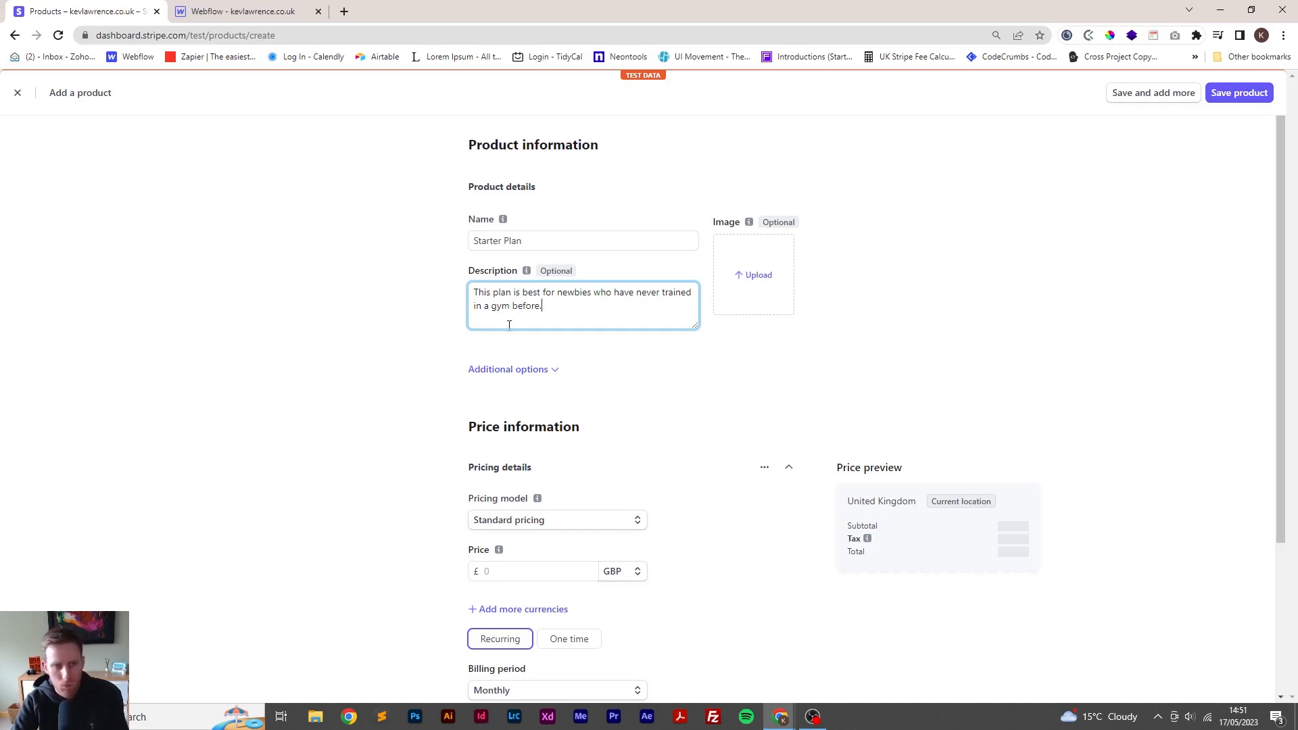
Expand the product's additional options and add "24/7 Access" as the first entry in its feature list
left_click(551, 370)
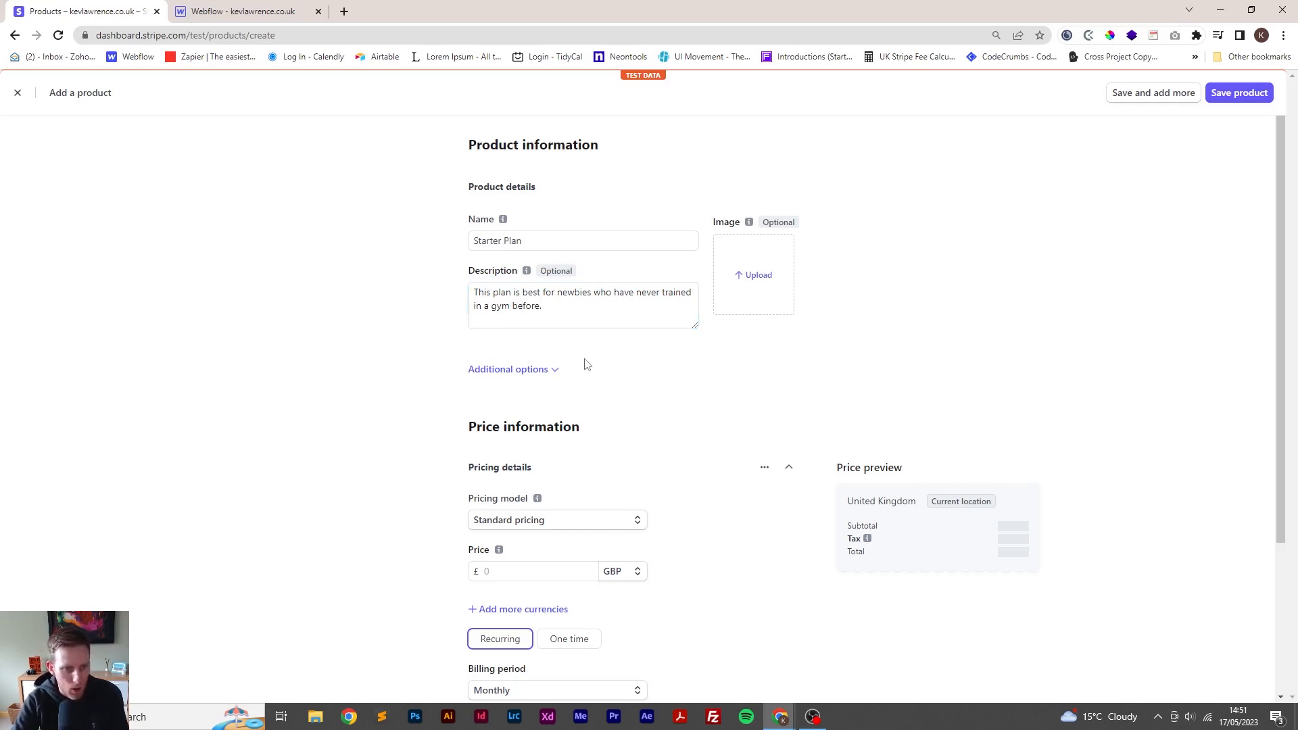
scroll(681, 379, "down", 2)
scroll(755, 426, "down", 2)
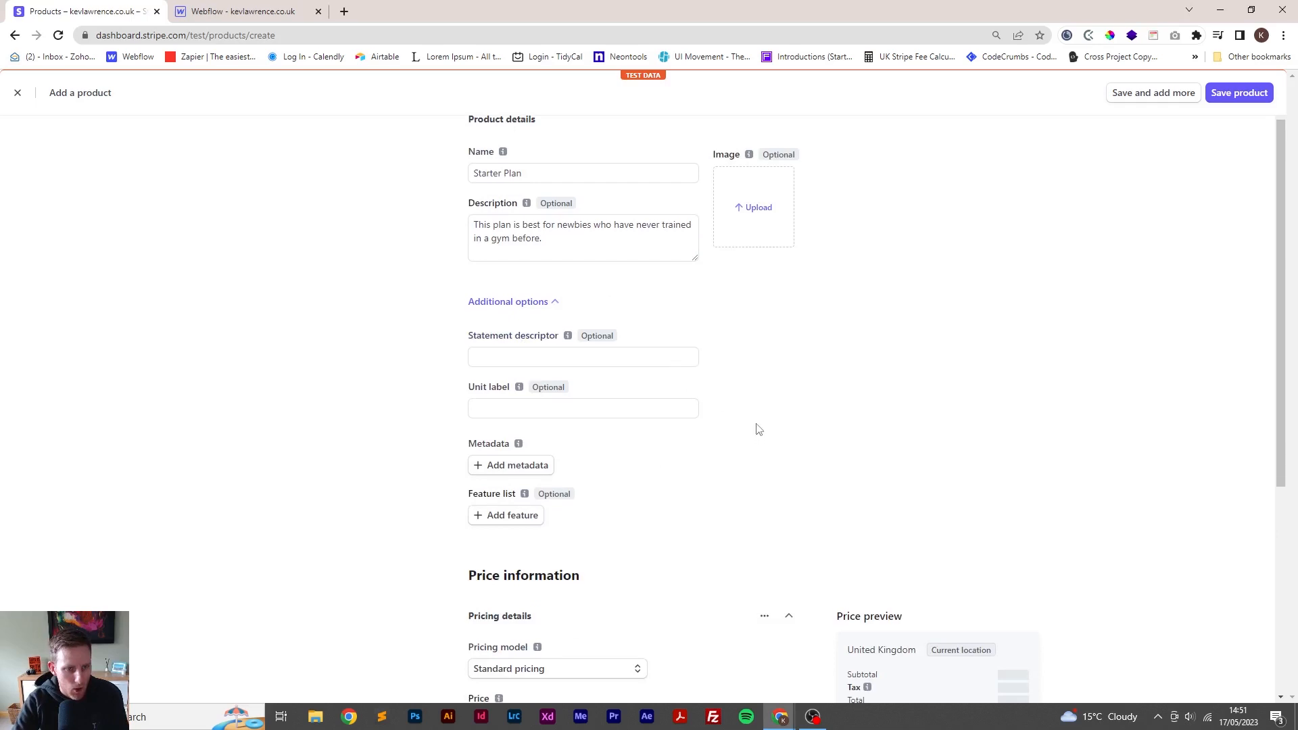
scroll(527, 377, "down", 1)
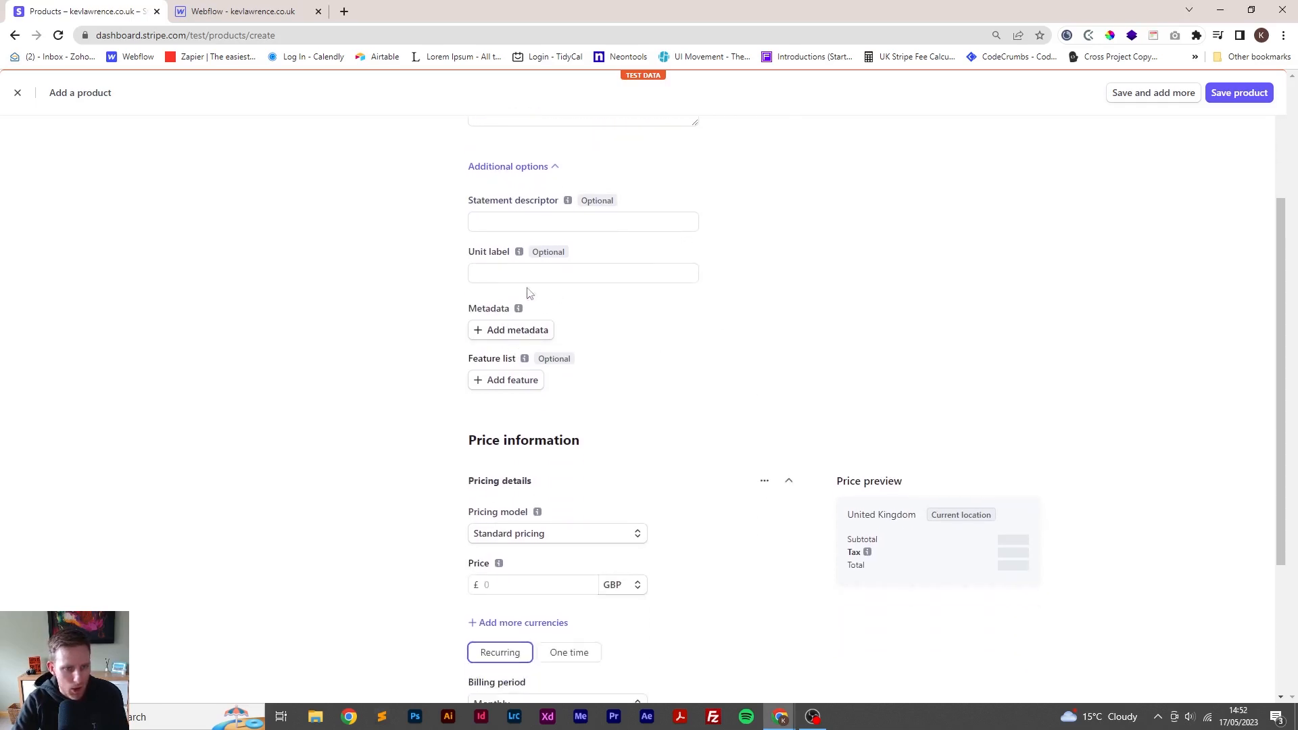
left_click(531, 380)
left_click(615, 381)
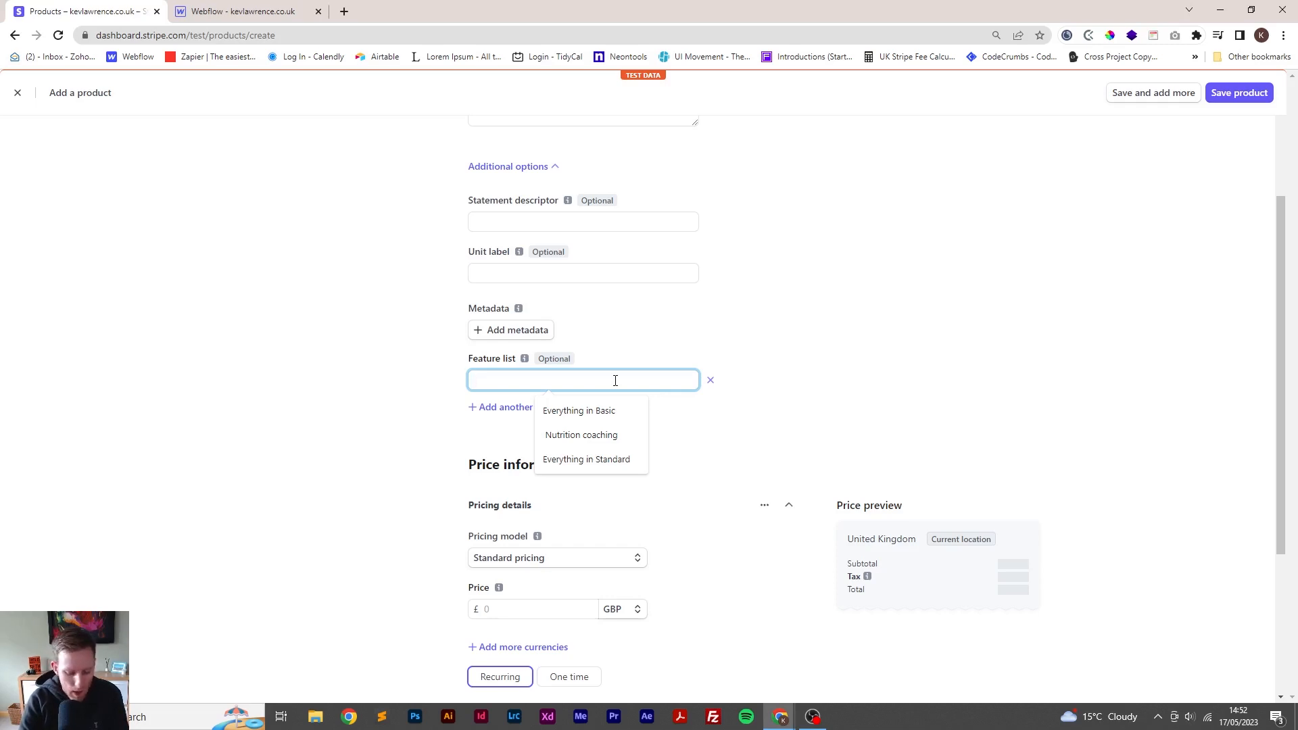
type("24/7 Acces")
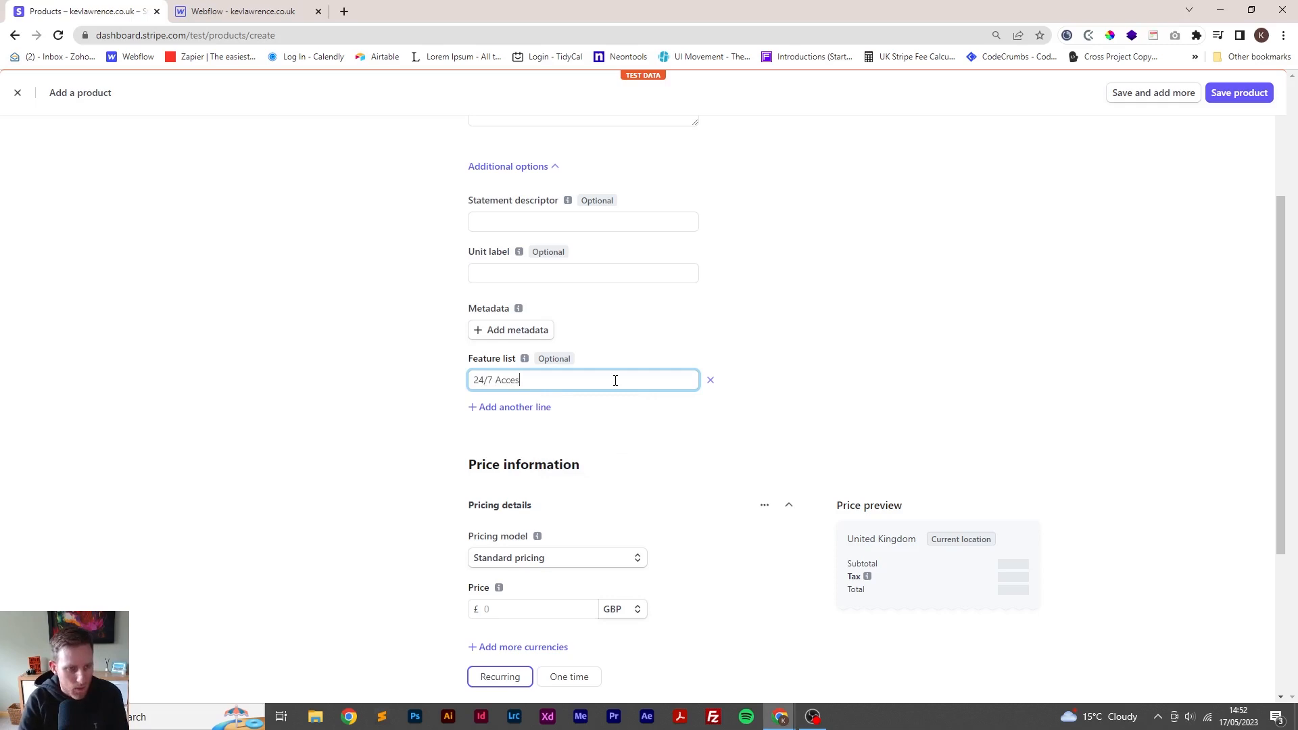
Add two more features to the Starter Plan's list: "1-1 Support" and "Weekly Check-ins"
left_click(542, 407)
left_click(546, 409)
type("1-1 Supp")
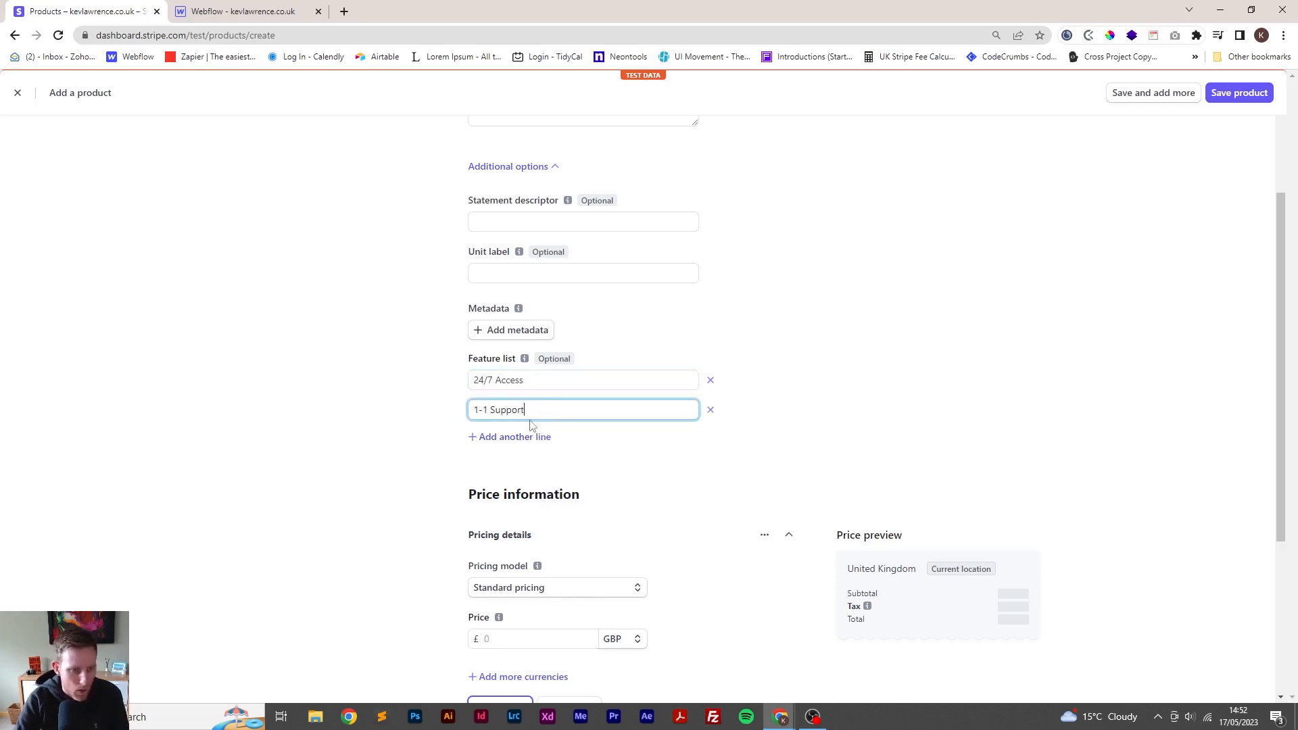
type("ort")
left_click(529, 436)
type("Weekly Check-ins")
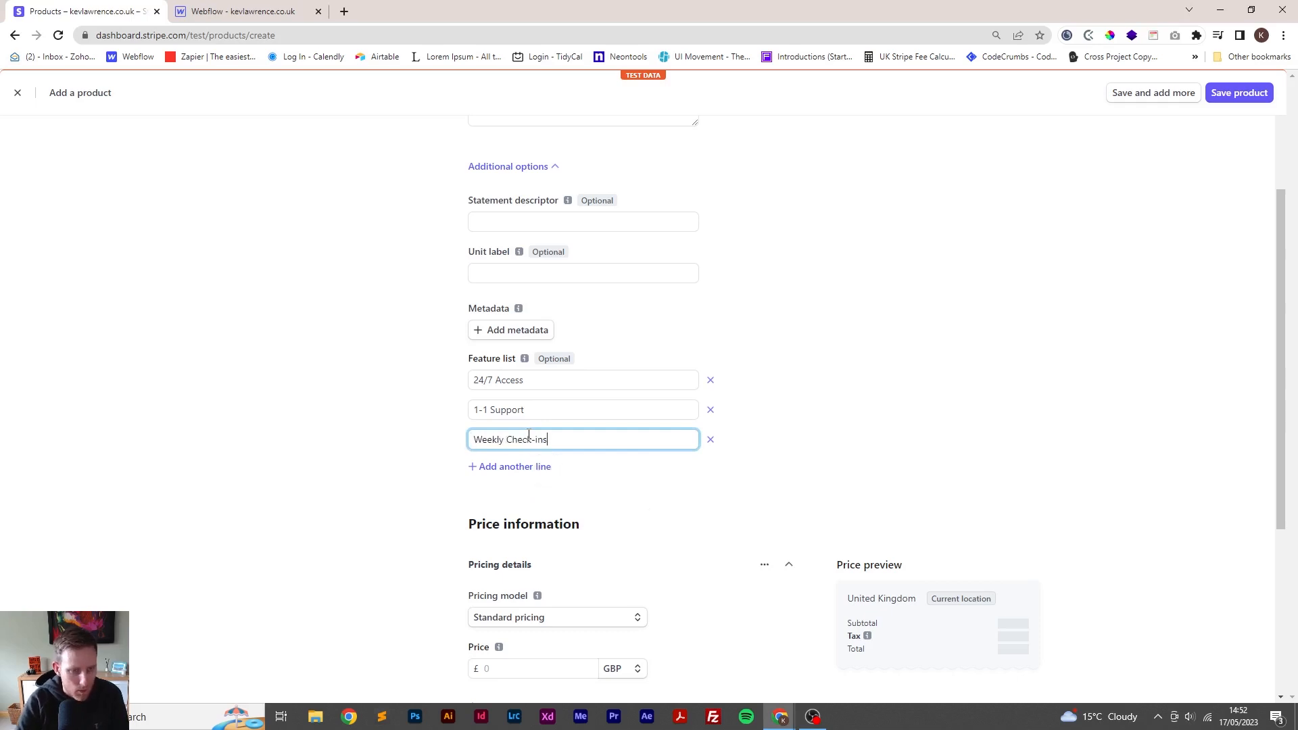
left_click(833, 449)
Set the Starter Plan's price to £100.00 and save the product
scroll(748, 409, "down", 5)
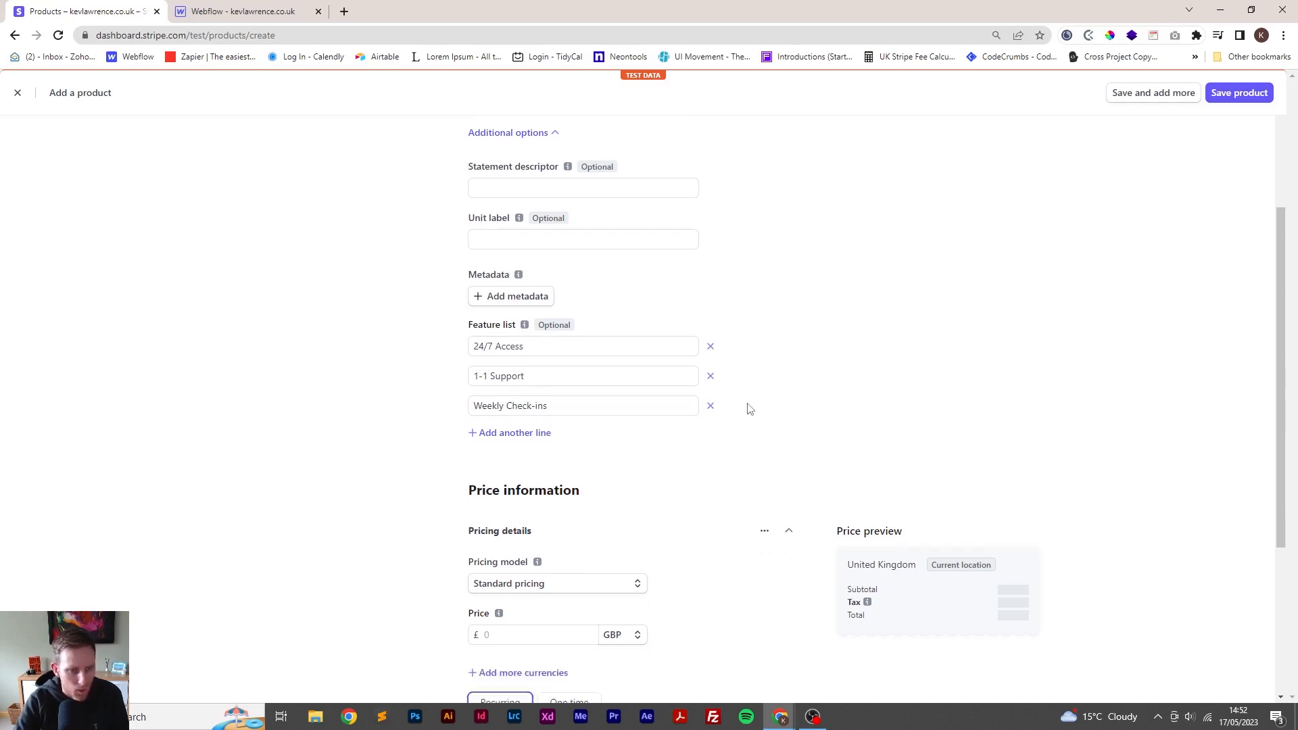
left_click(514, 370)
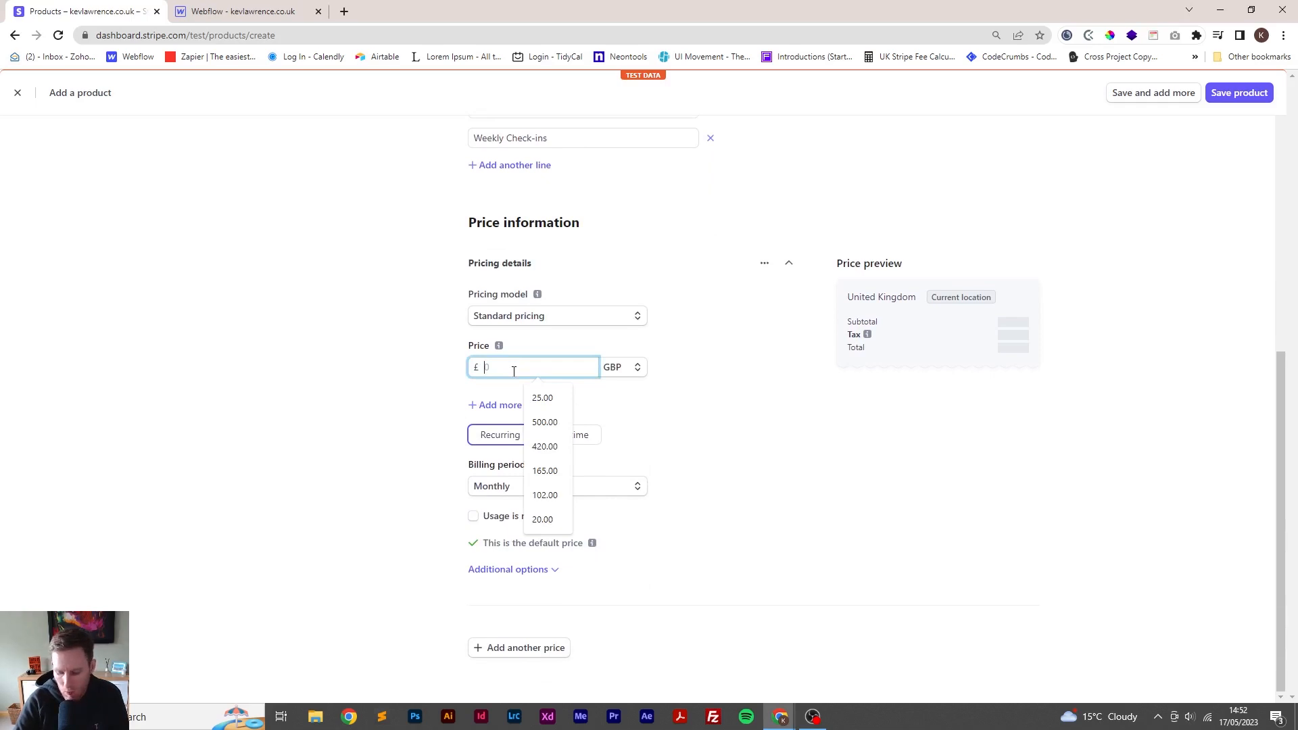
type("100")
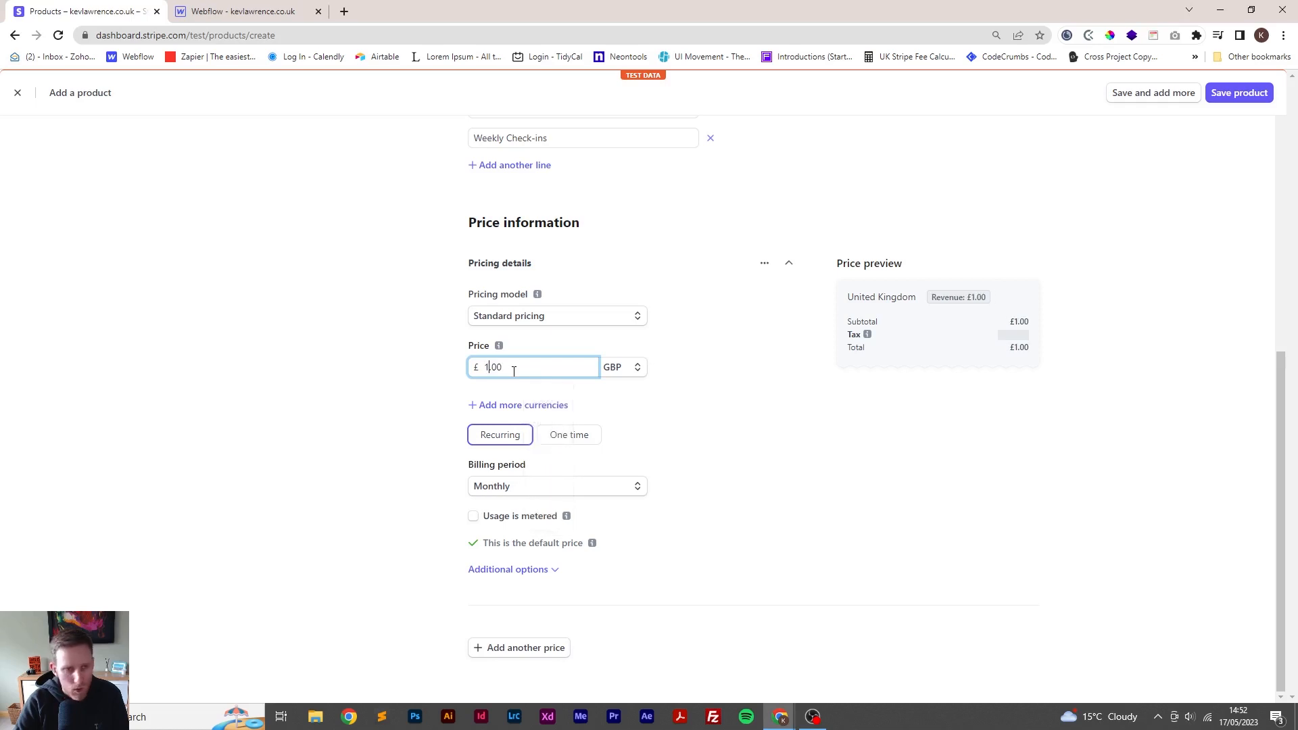
left_click(401, 395)
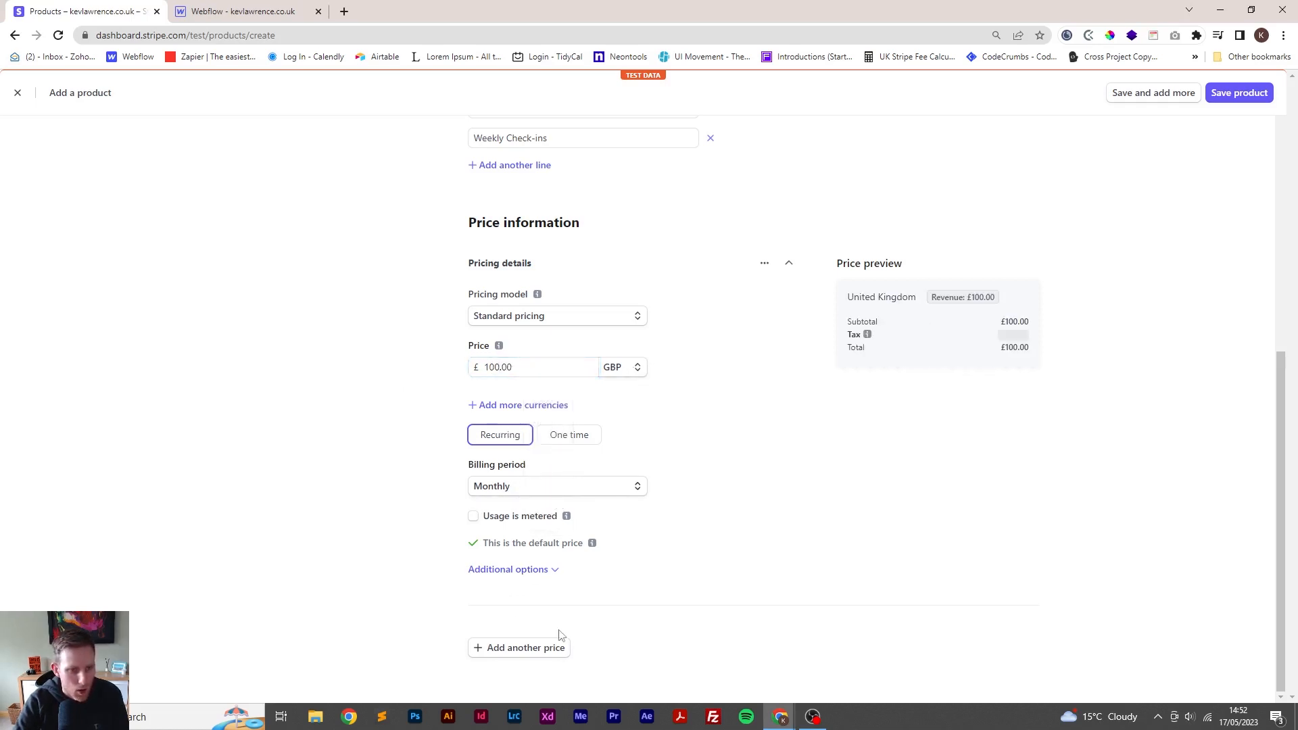
scroll(865, 527, "up", 4)
scroll(869, 529, "up", 3)
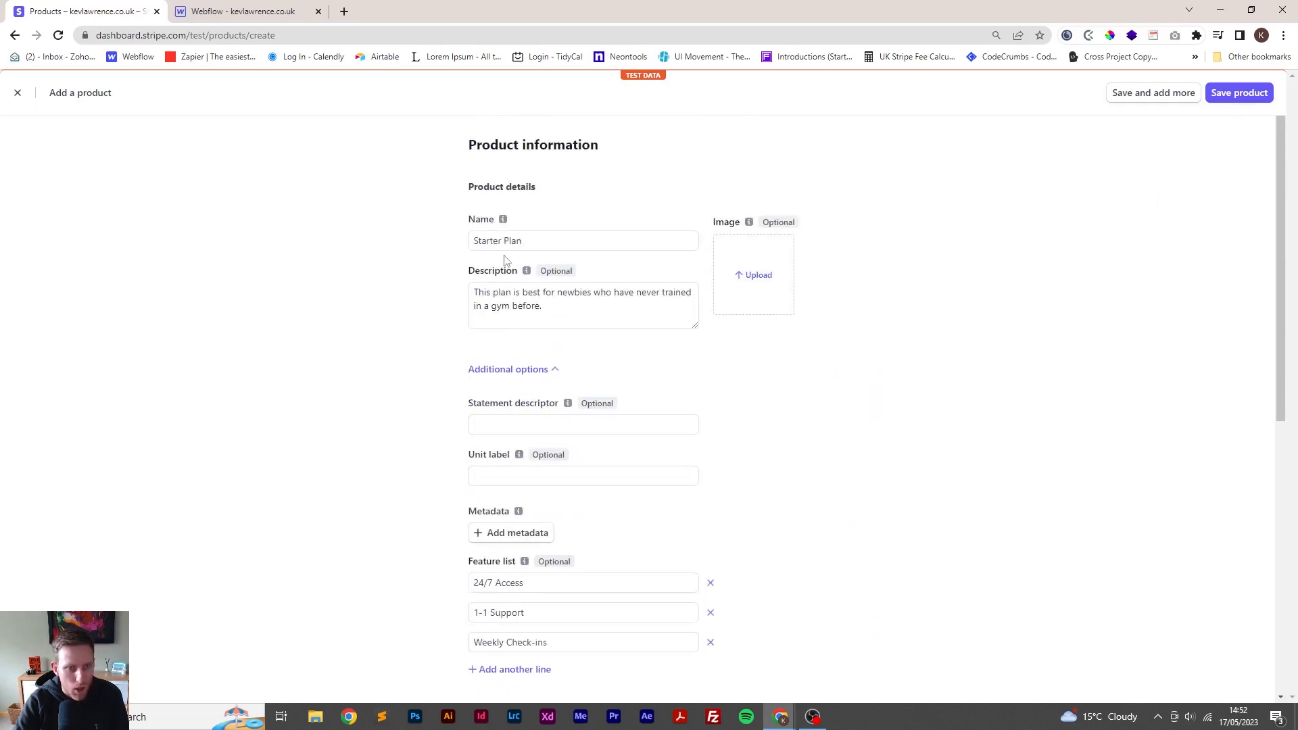
left_click(1228, 100)
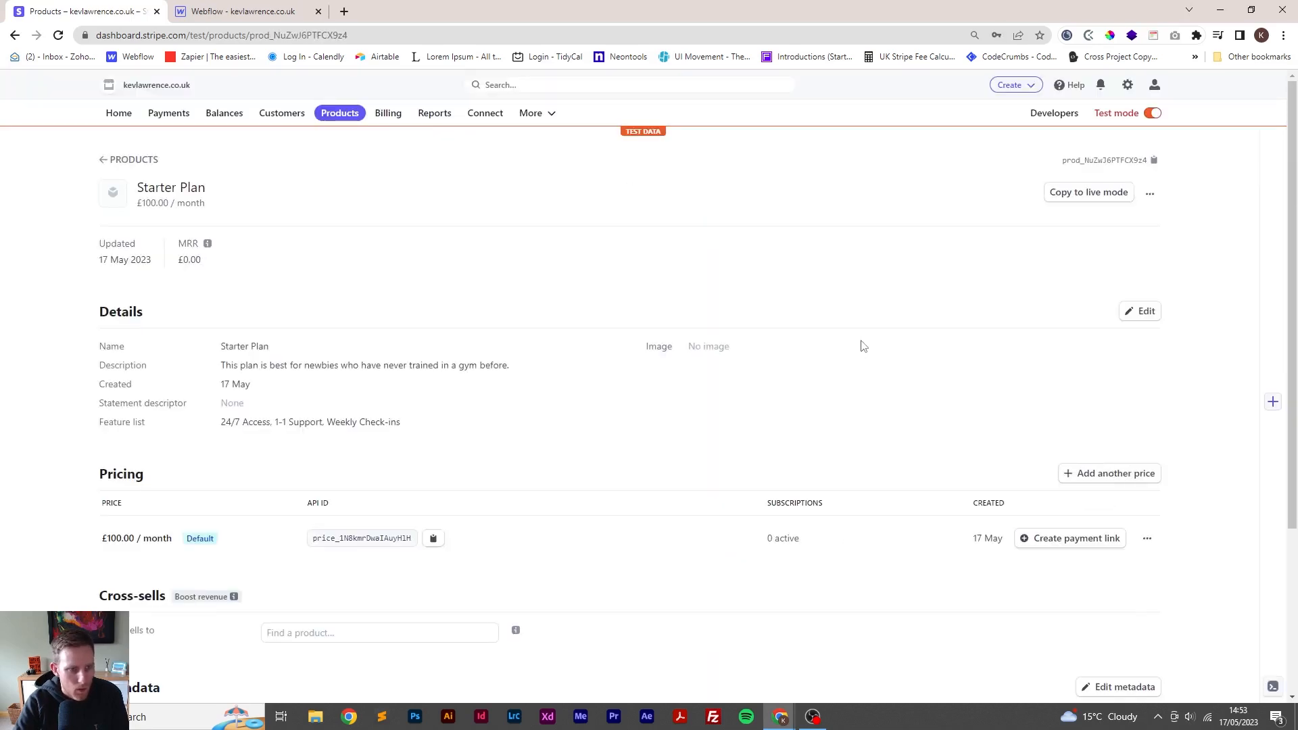
Start another product named "Advanced Plan" with the description "Great for those who have been training for a few years"
left_click(130, 160)
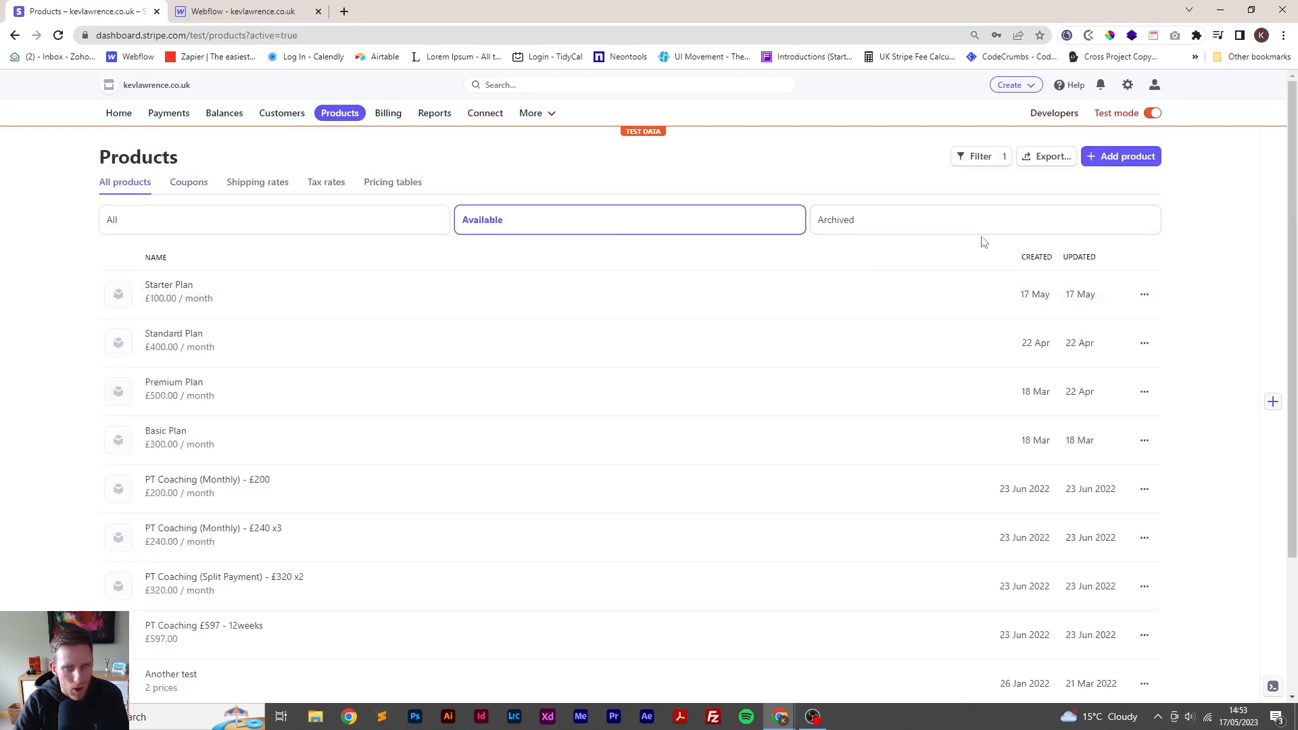
left_click(1124, 161)
left_click(517, 242)
type("Advanced Plan")
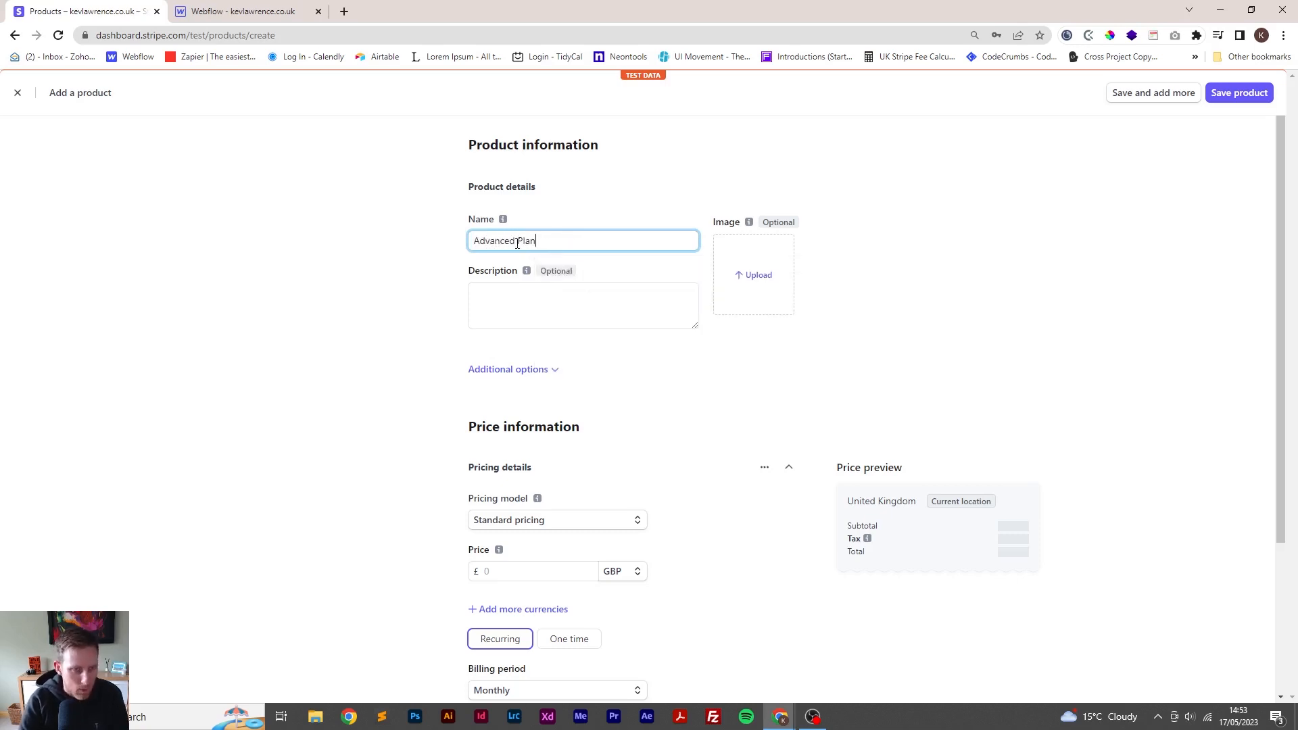
left_click(505, 297)
type("Great for those who have been traininig for a few years")
key("BackSpace")
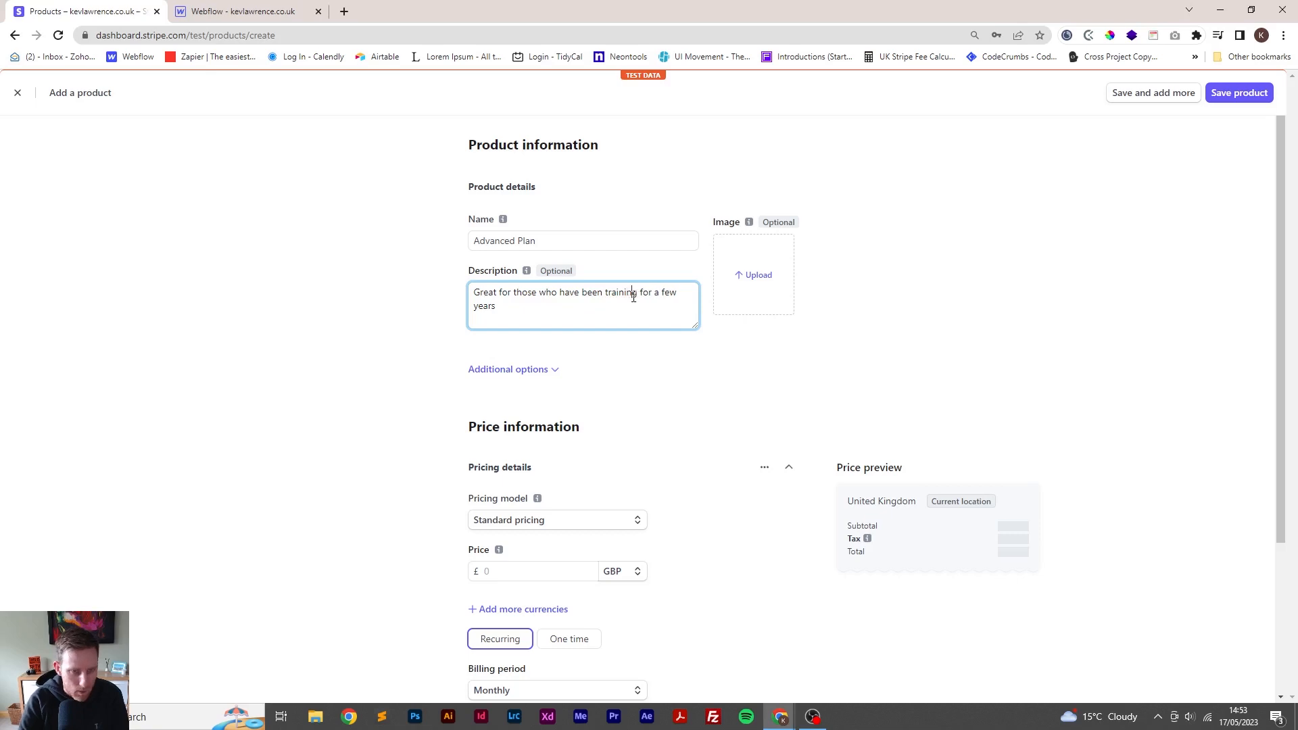
Expand the Advanced Plan's additional options and enter "Everything in standard" as its first feature
scroll(611, 312, "down", 3)
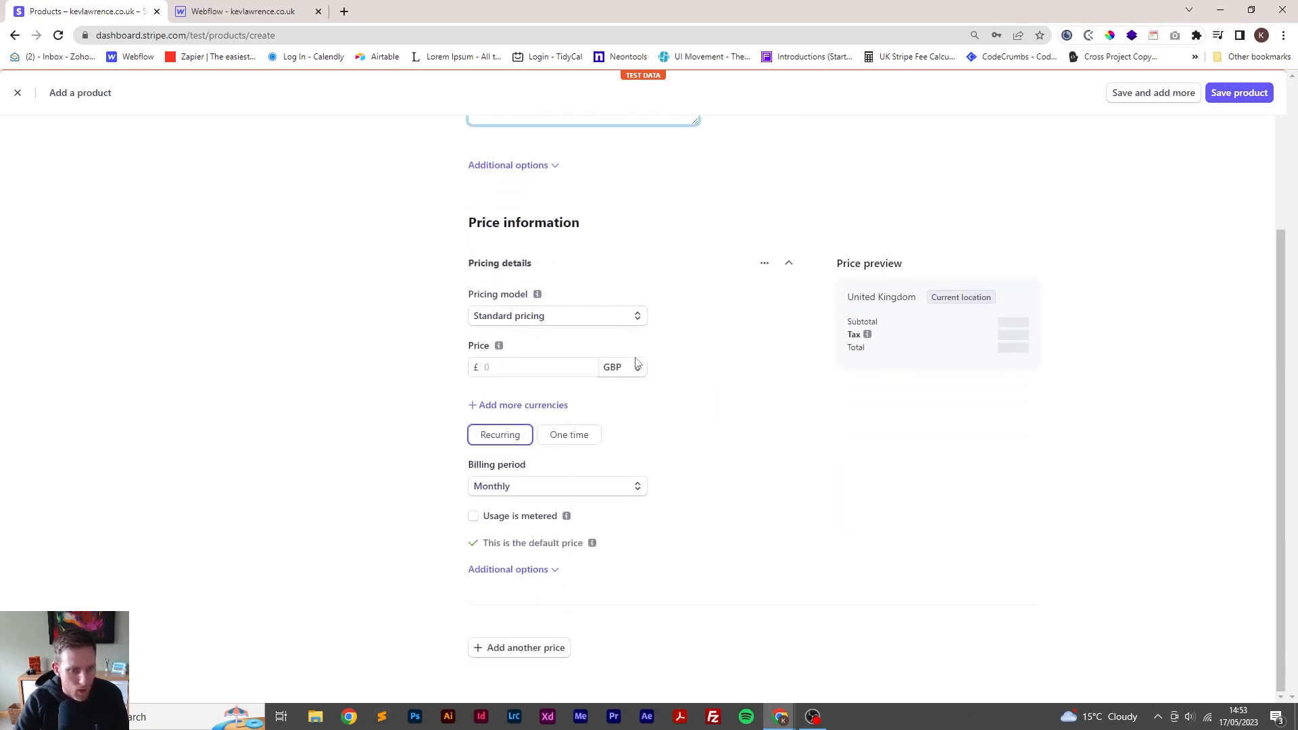
left_click(554, 166)
left_click(508, 380)
left_click(524, 377)
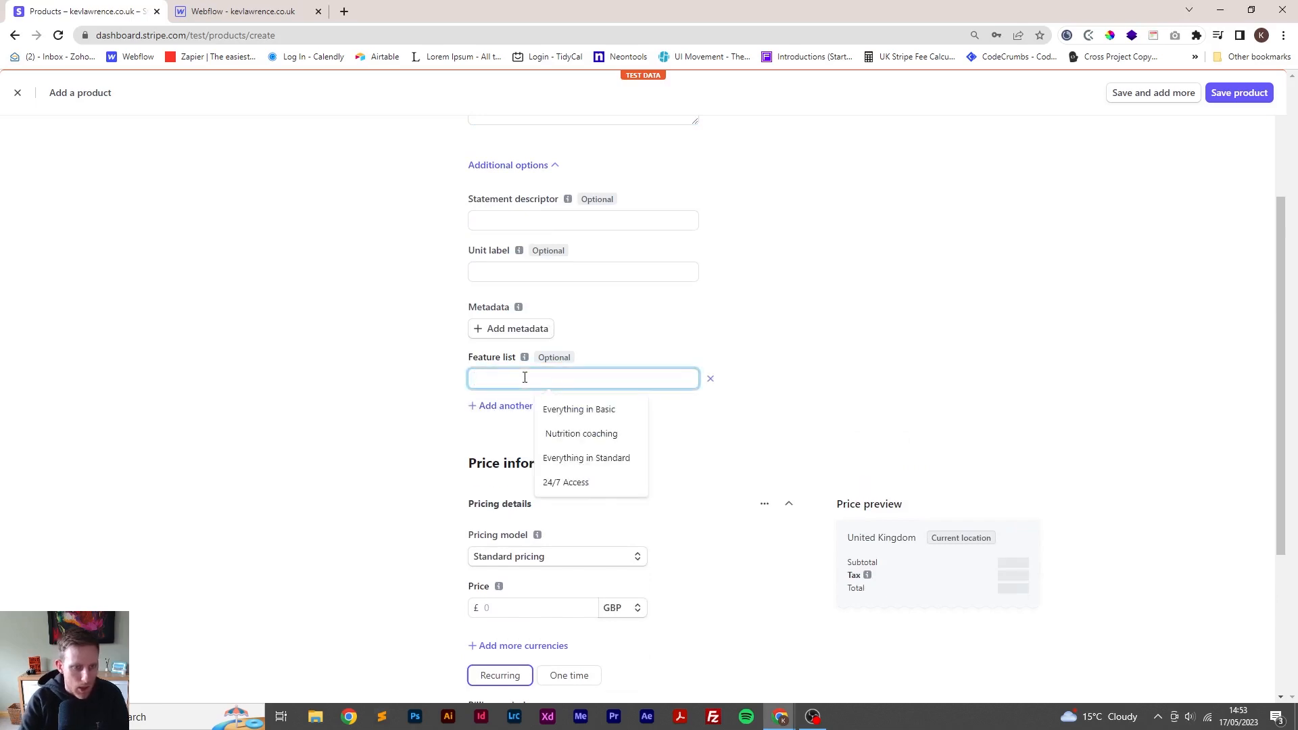
type("Everyt")
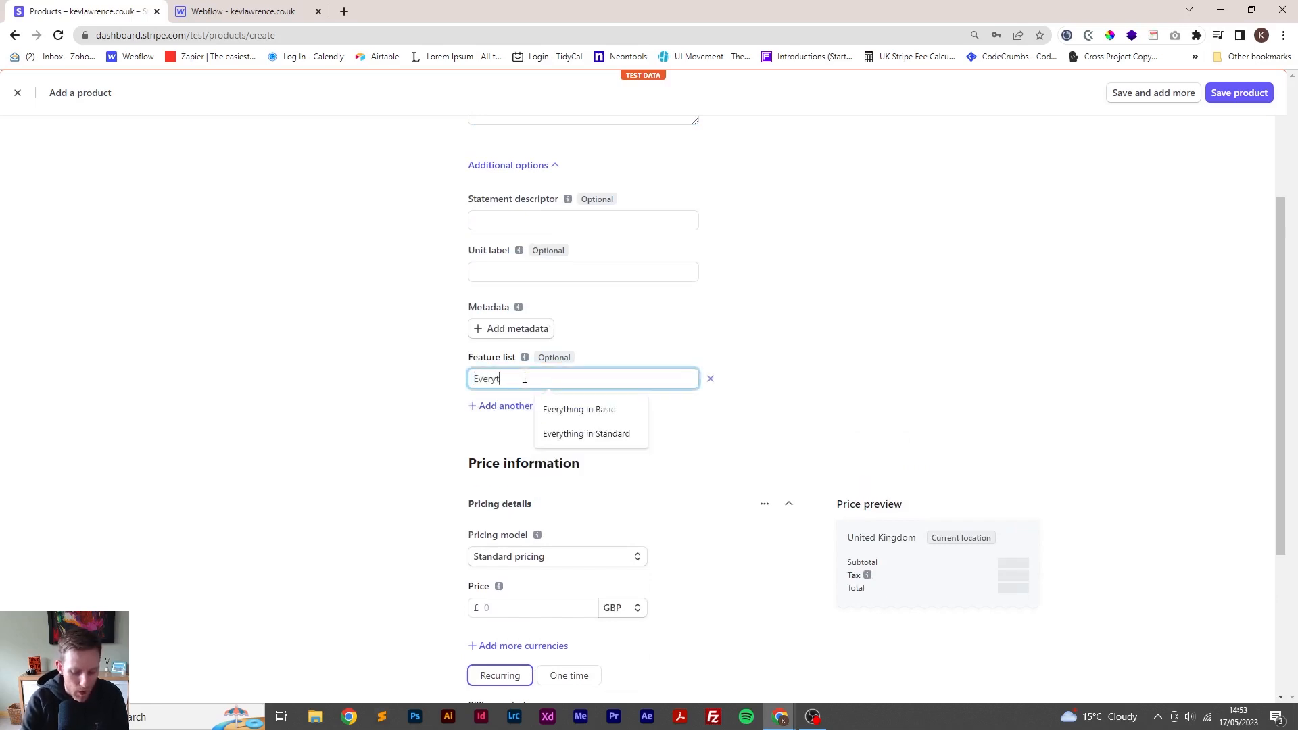
type("hing in standard")
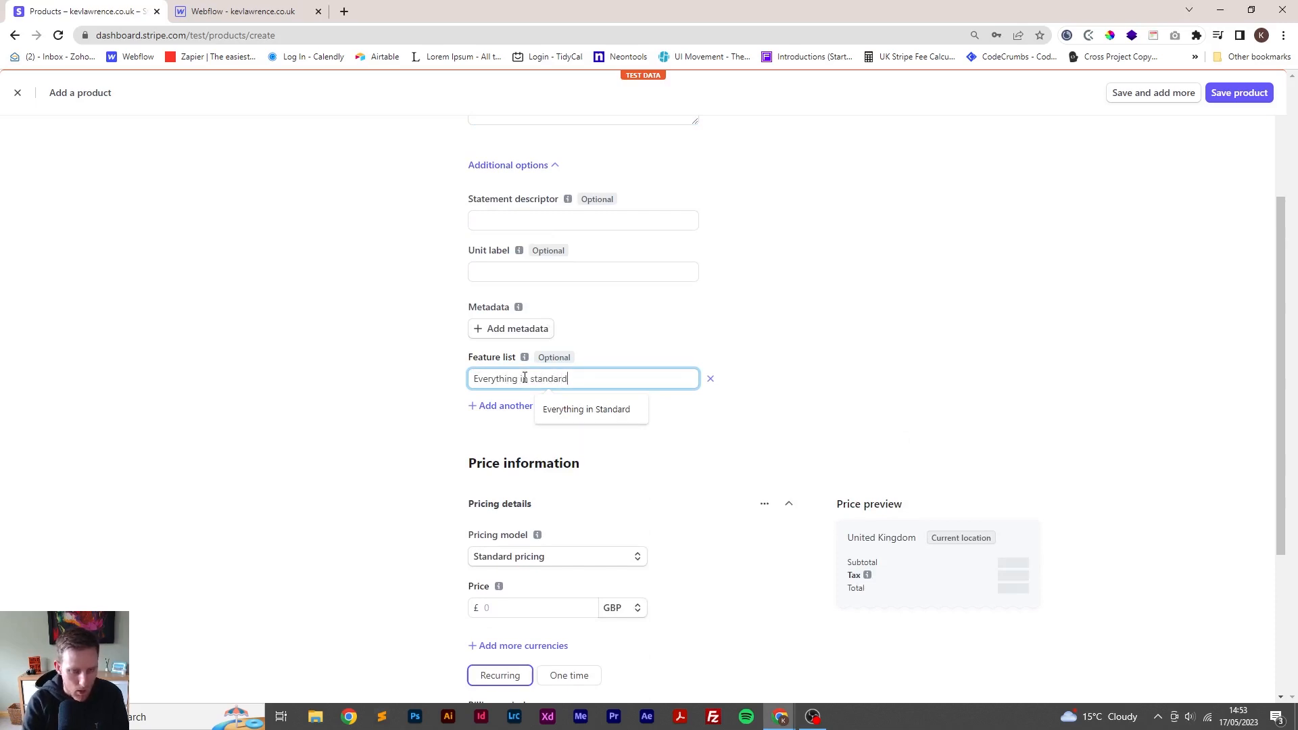
left_click(440, 399)
Add "Mindset coaching" and "Weekly coaching calls" to the Advanced Plan's feature list
left_click(521, 406)
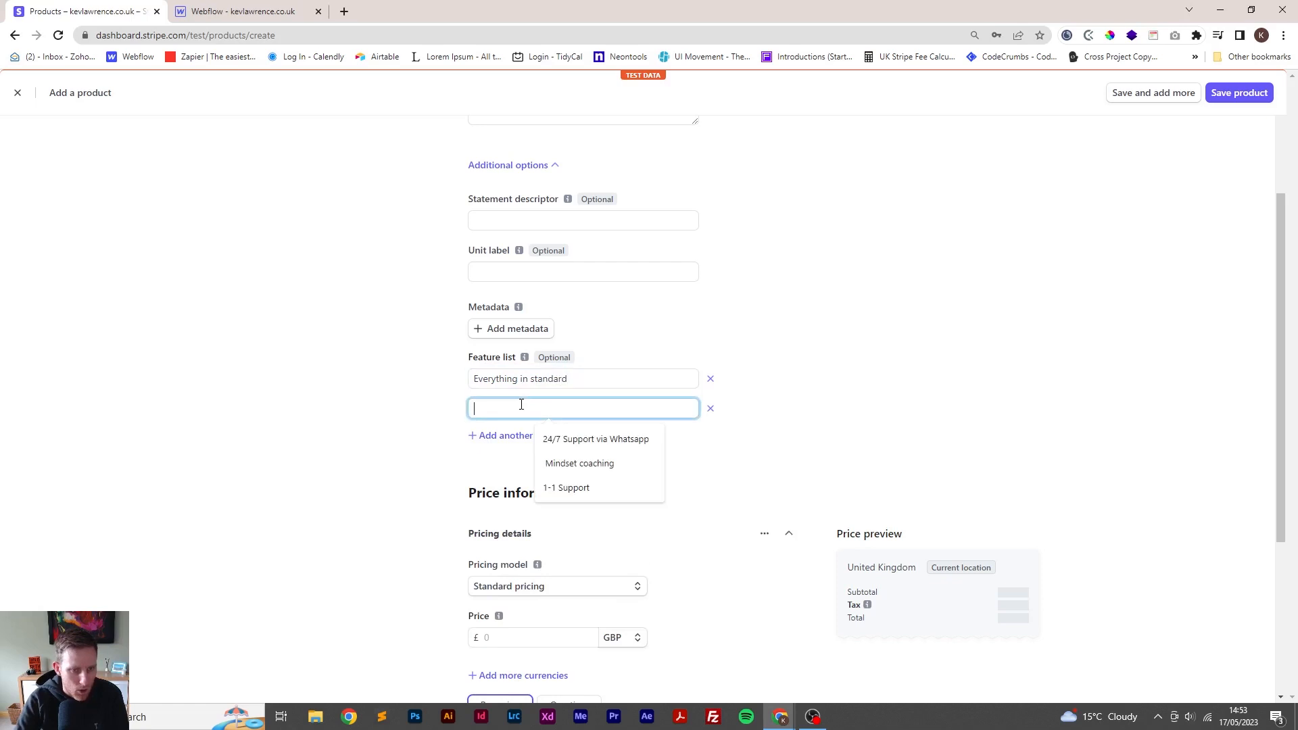
left_click(579, 463)
left_click(502, 436)
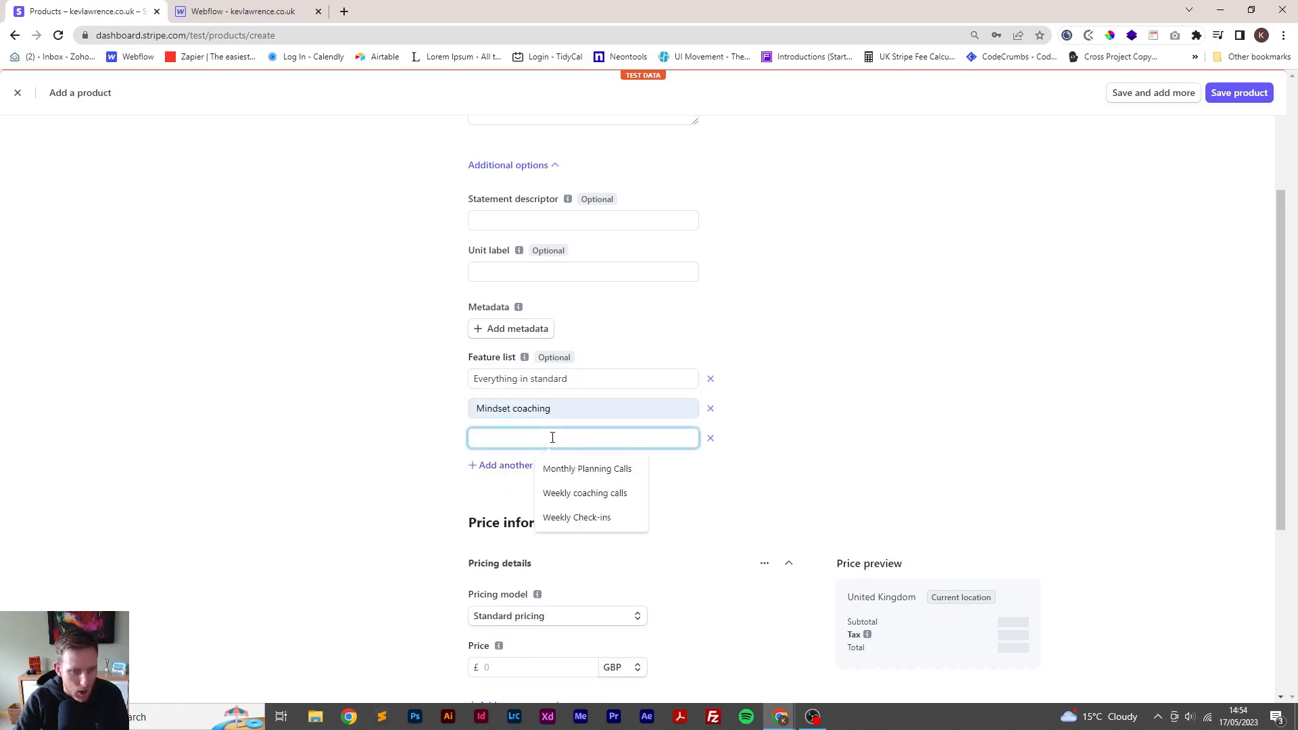
left_click(567, 497)
Set the Advanced Plan's price to £175.00 and save the product
scroll(769, 508, "down", 4)
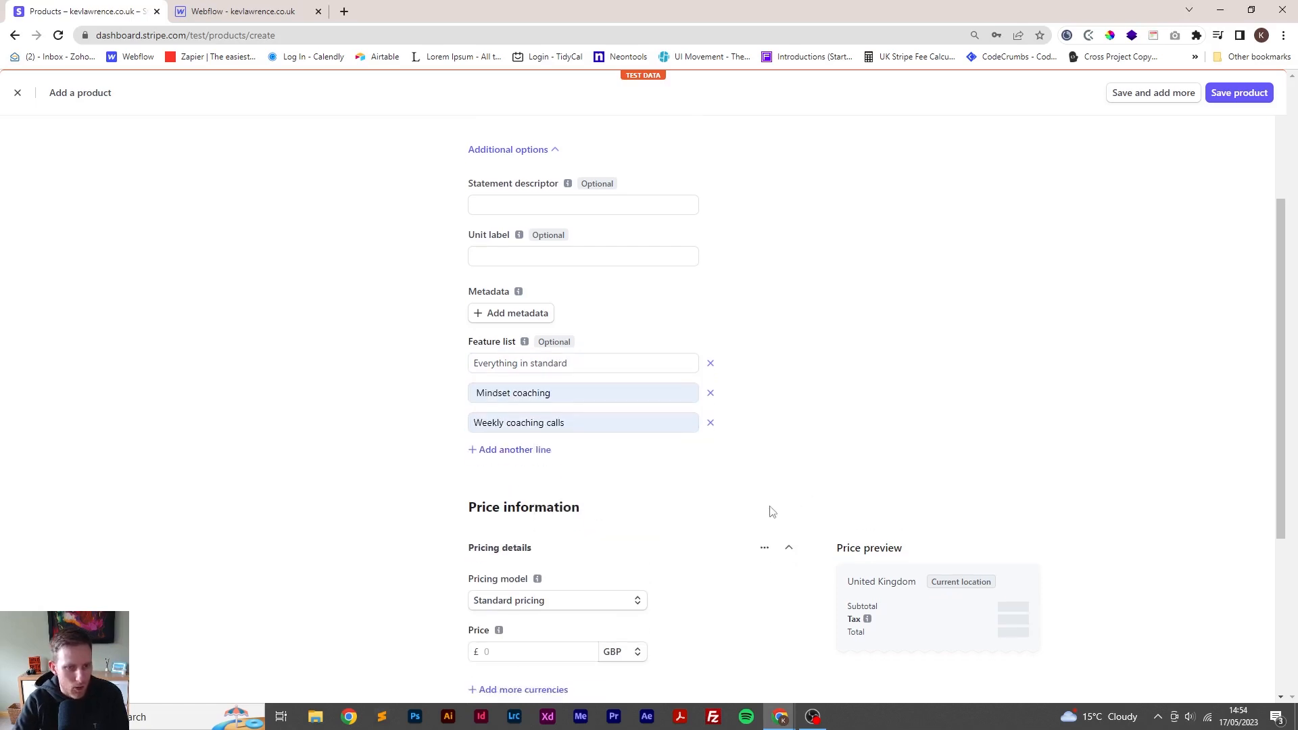
left_click(561, 367)
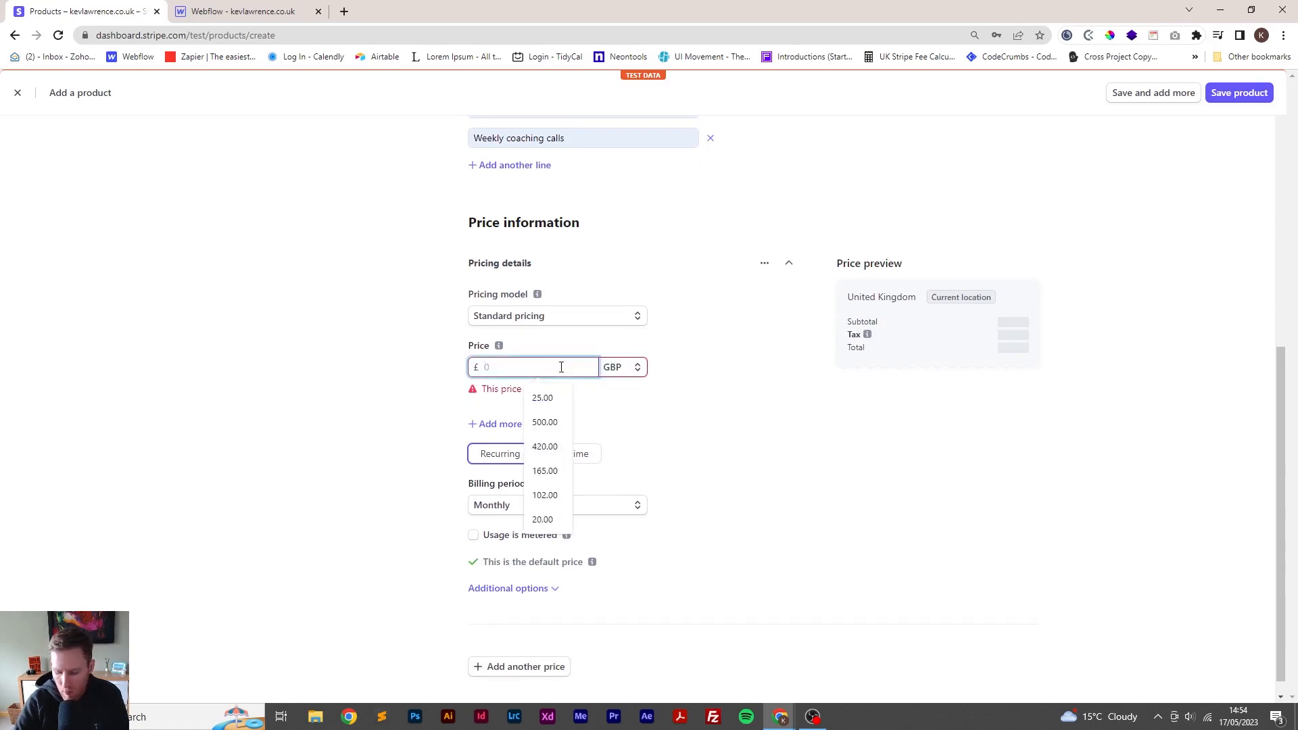
type("175")
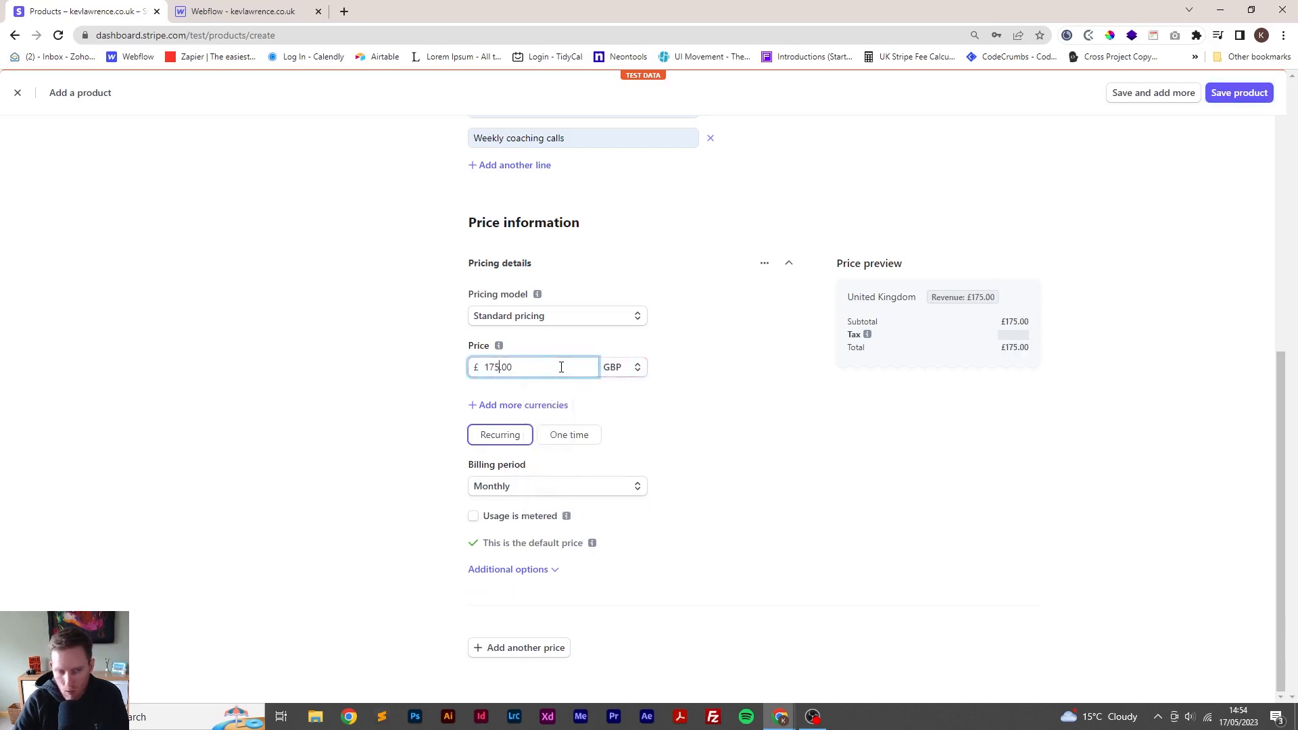
left_click(1244, 93)
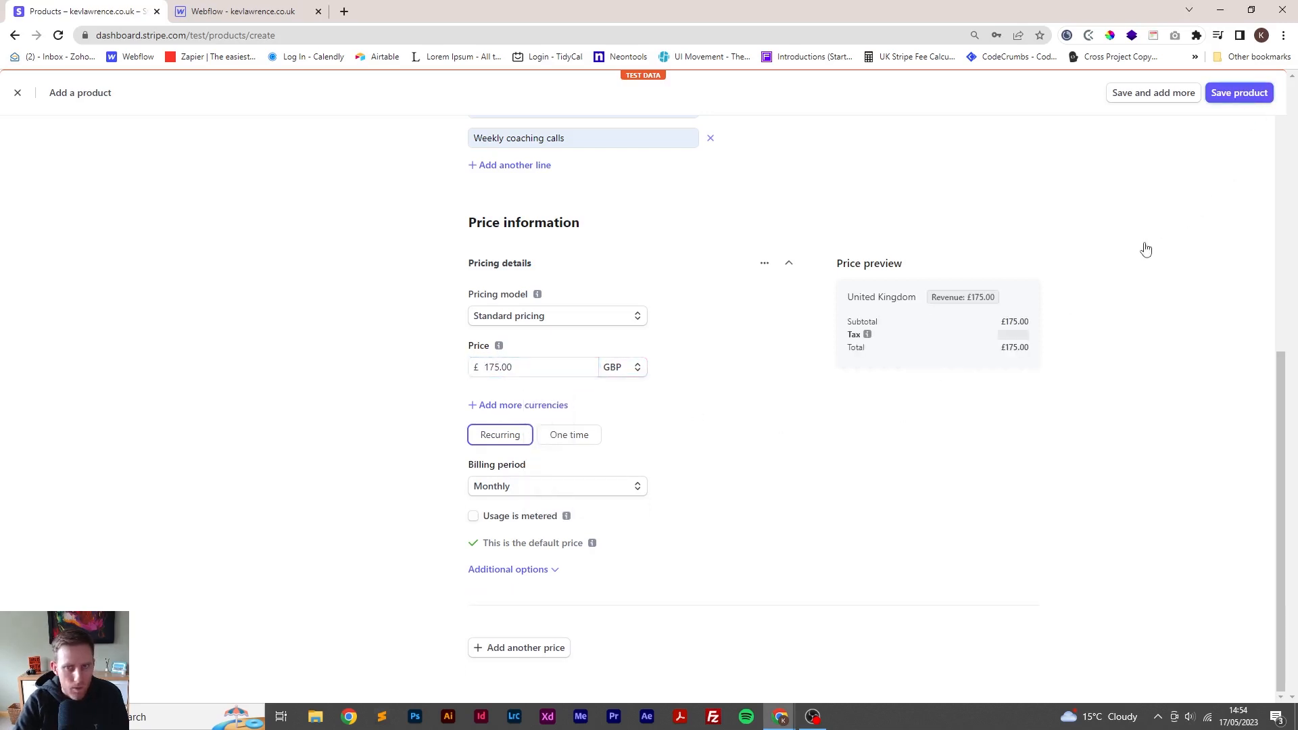
Return to the product list and start another product named "Professional Plan"
left_click(127, 166)
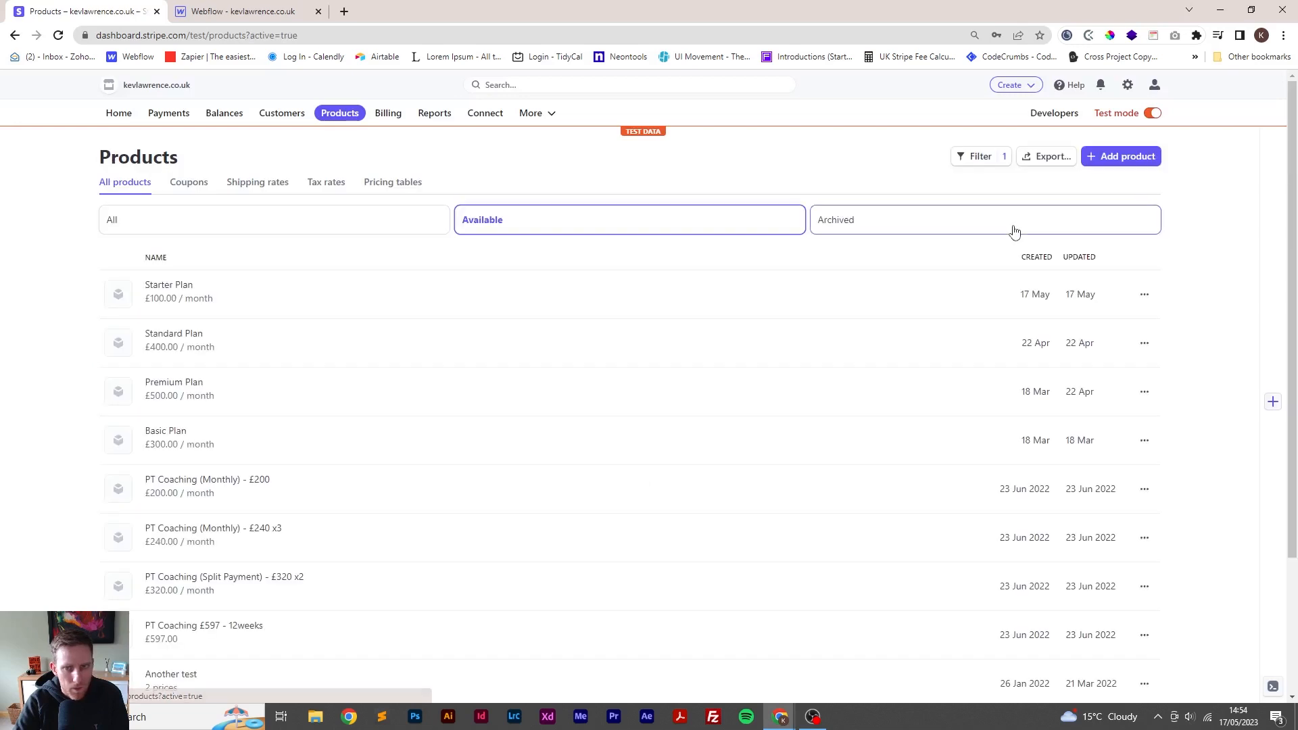
left_click(1141, 162)
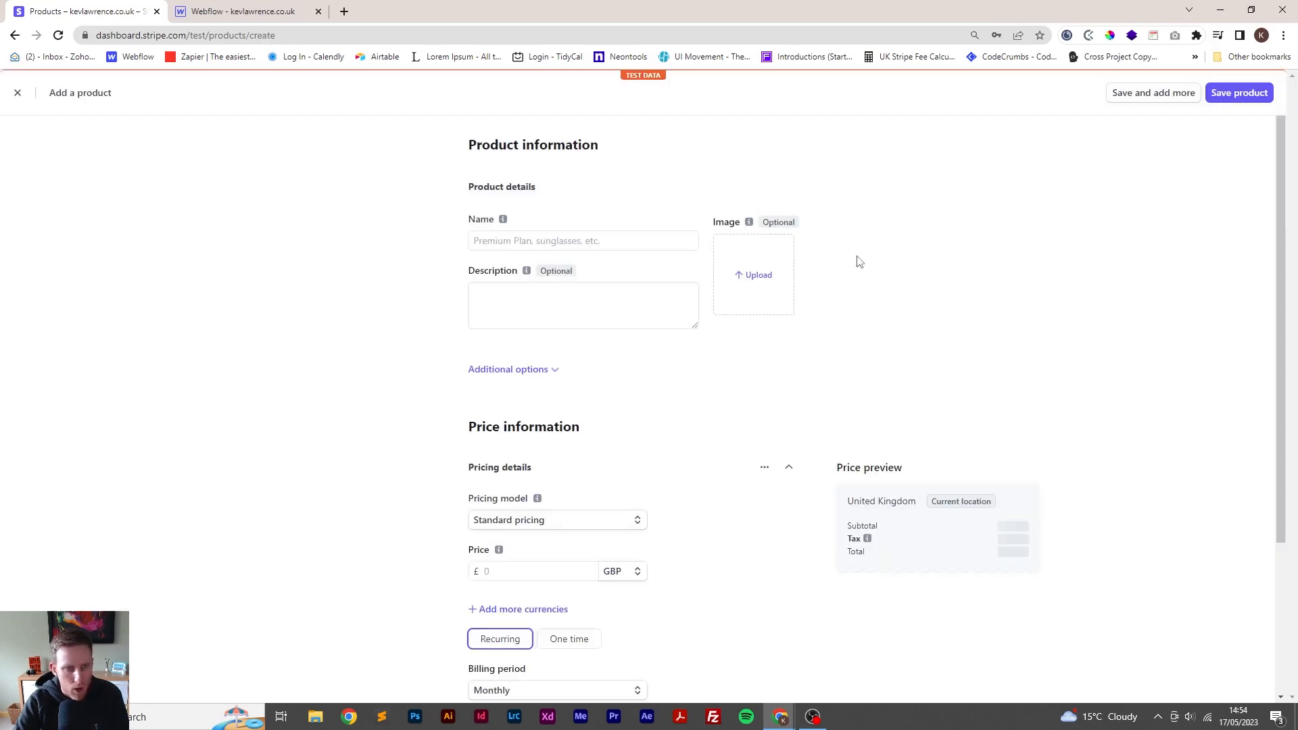
left_click(609, 240)
type("O")
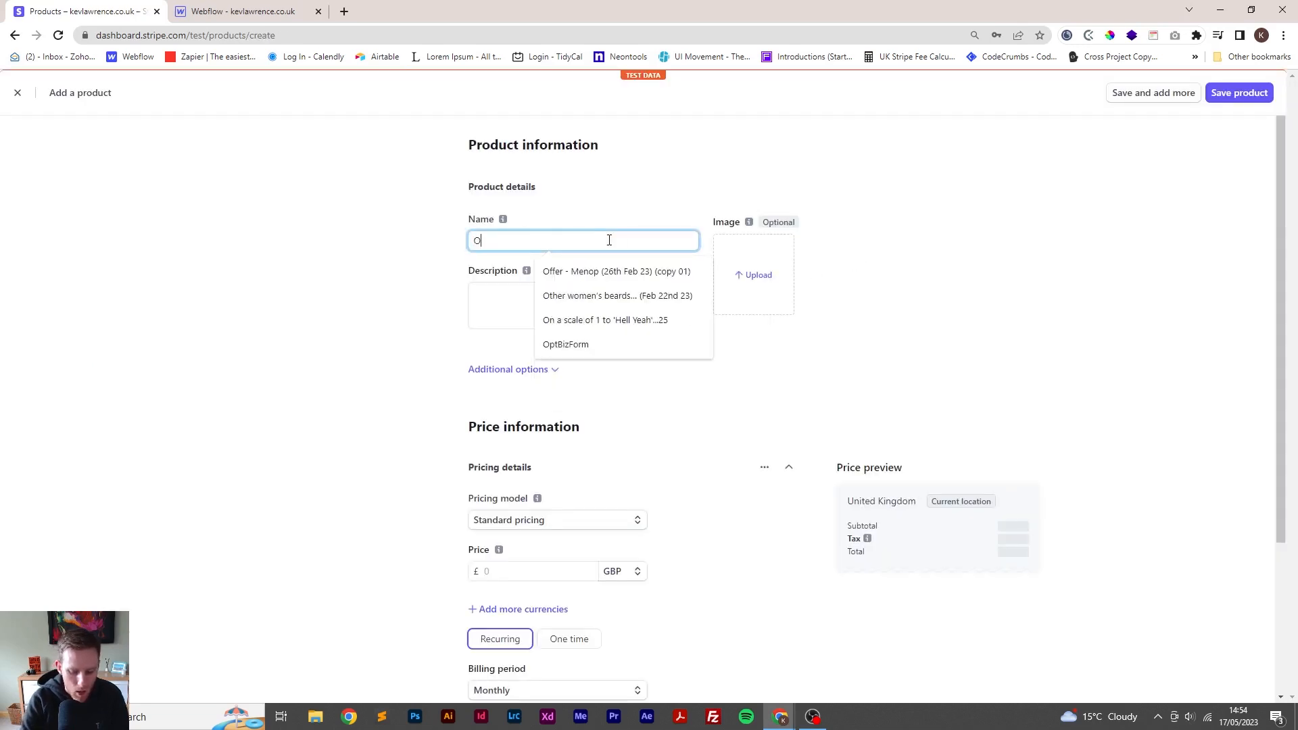
key("BackSpace")
type("Pro")
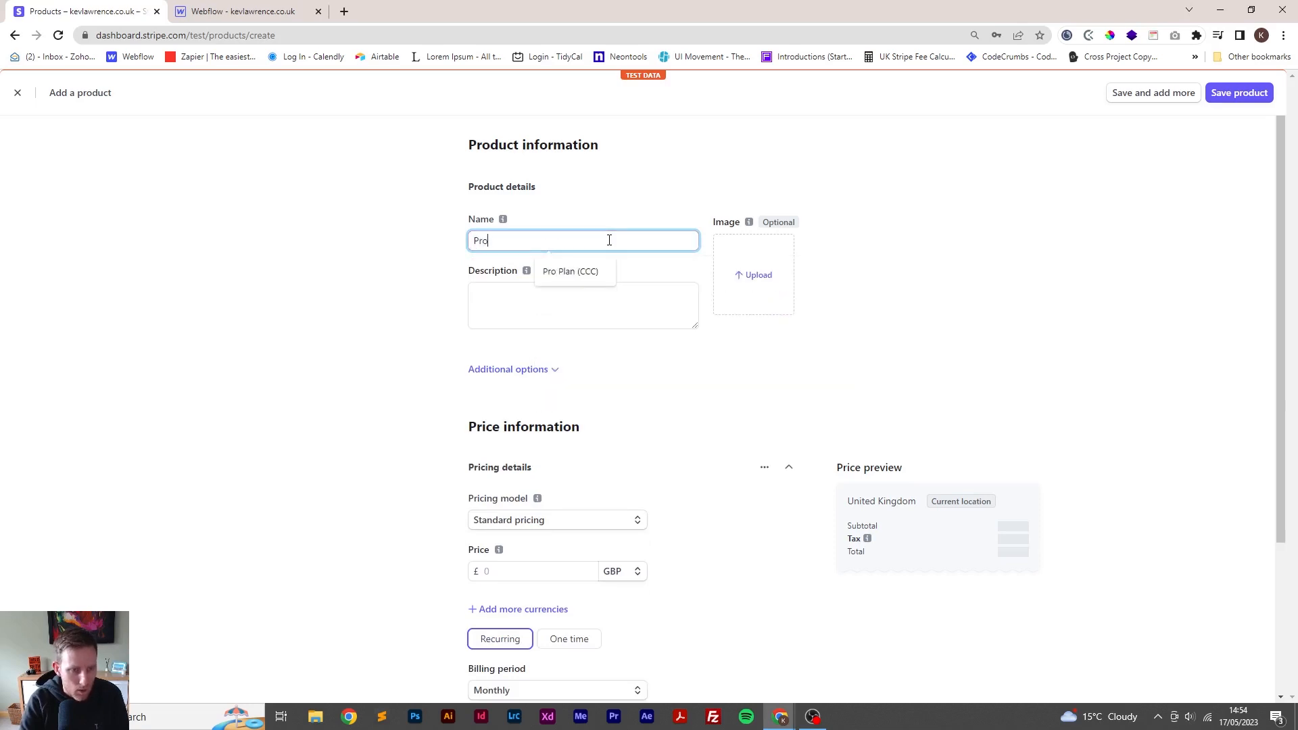
type("fessional Plan")
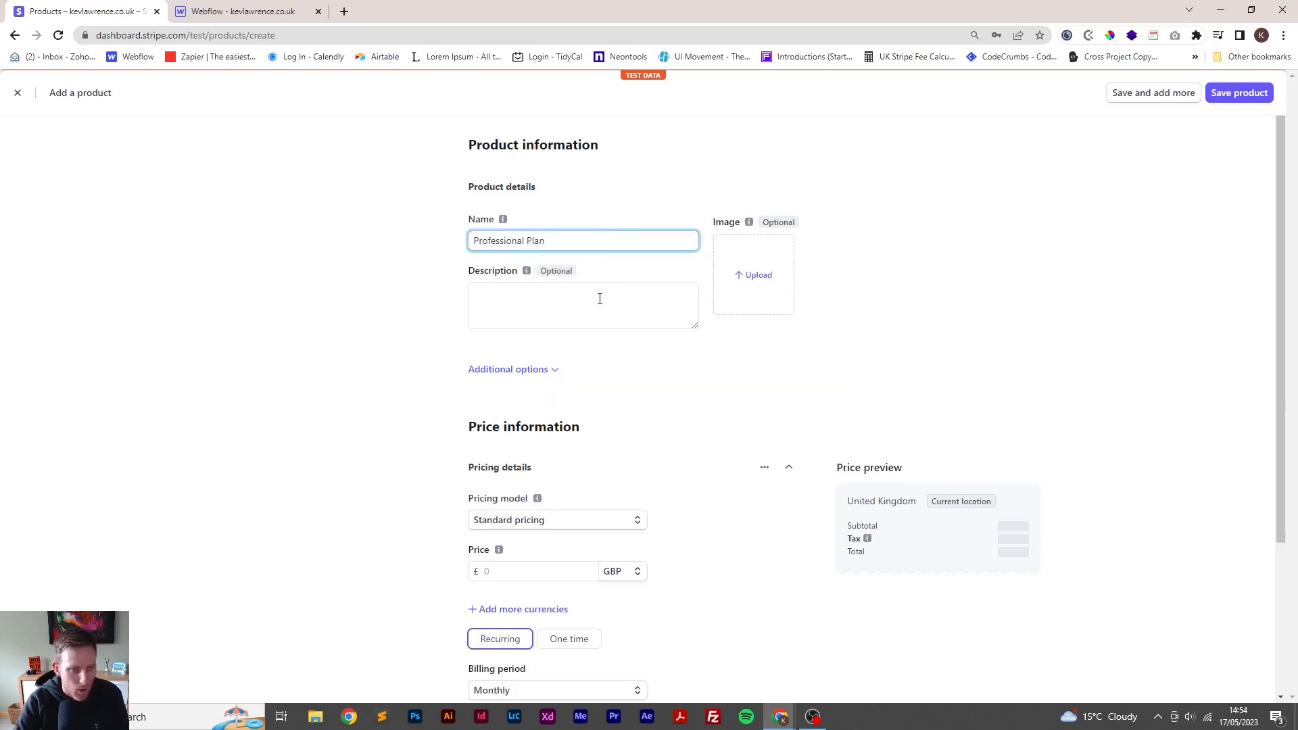
Enter "This plan is for those ready to take their training to the next level." as the Professional Plan's description
left_click(599, 301)
type("This plan is for thise ready to take their tr")
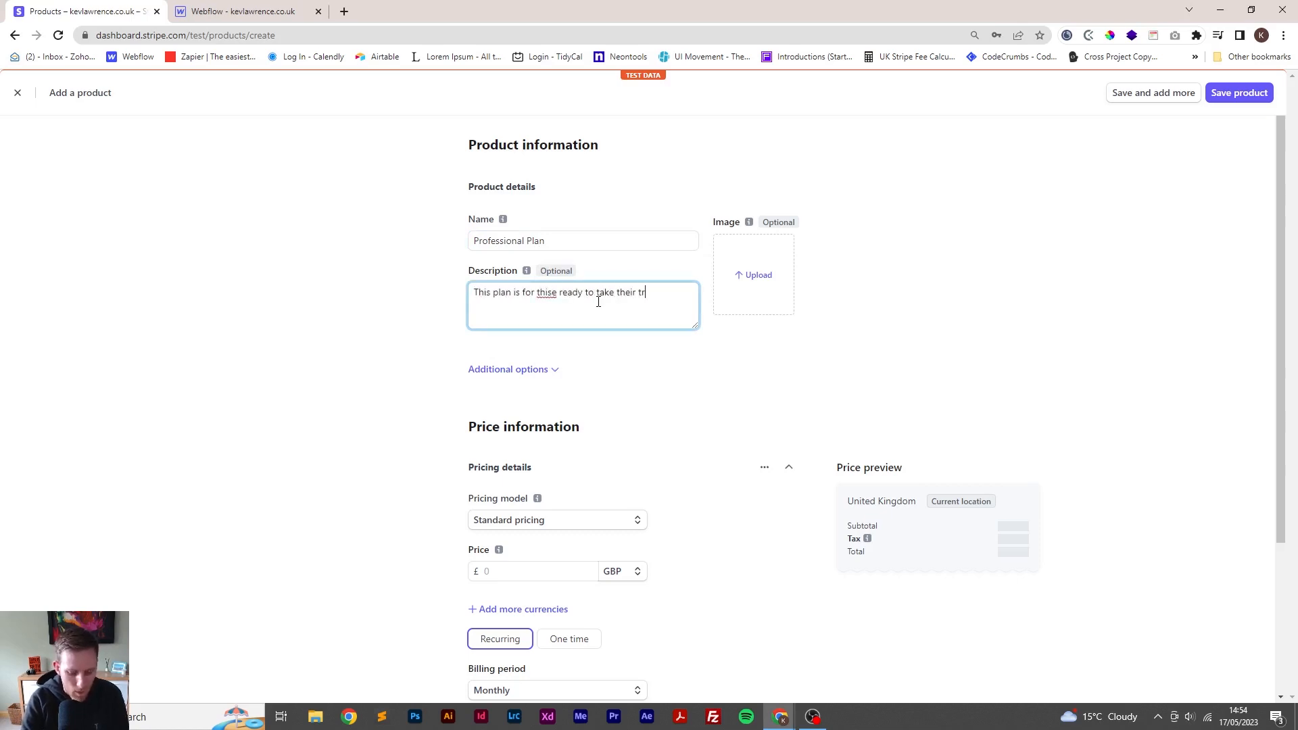
type("aining to the next level.")
left_click(549, 293)
key("BackSpace")
type("o")
Expand the Professional Plan's additional options and add the features "Everything in Advanced" and "Monthly Coaching Calls"
left_click(506, 368)
scroll(505, 372, "down", 4)
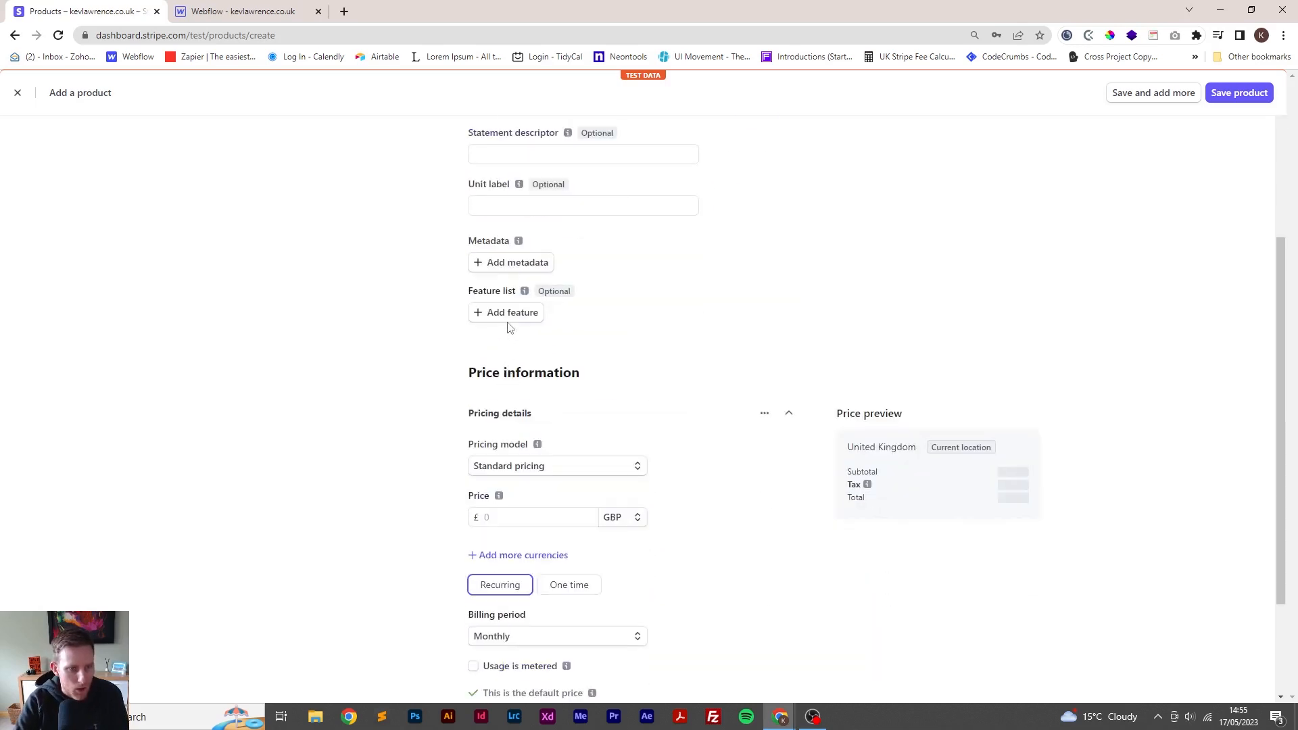
left_click(508, 319)
left_click(538, 314)
type("Everything in Advanced")
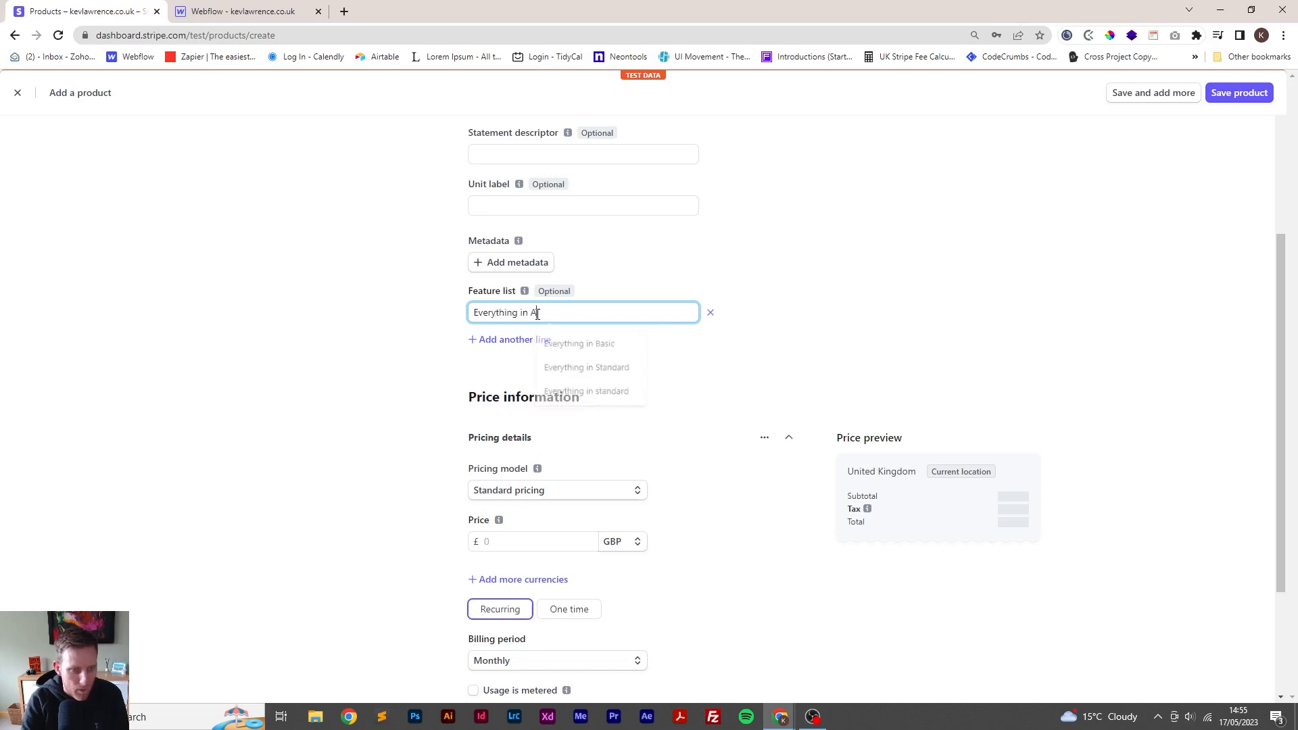
left_click(522, 340)
type("Monthly Coaching Calls")
Add "Client Events" and "Free access to our live events" as features, then replace "Client Events" with "Team meet ups"
left_click(535, 370)
type("Client Events")
left_click(511, 400)
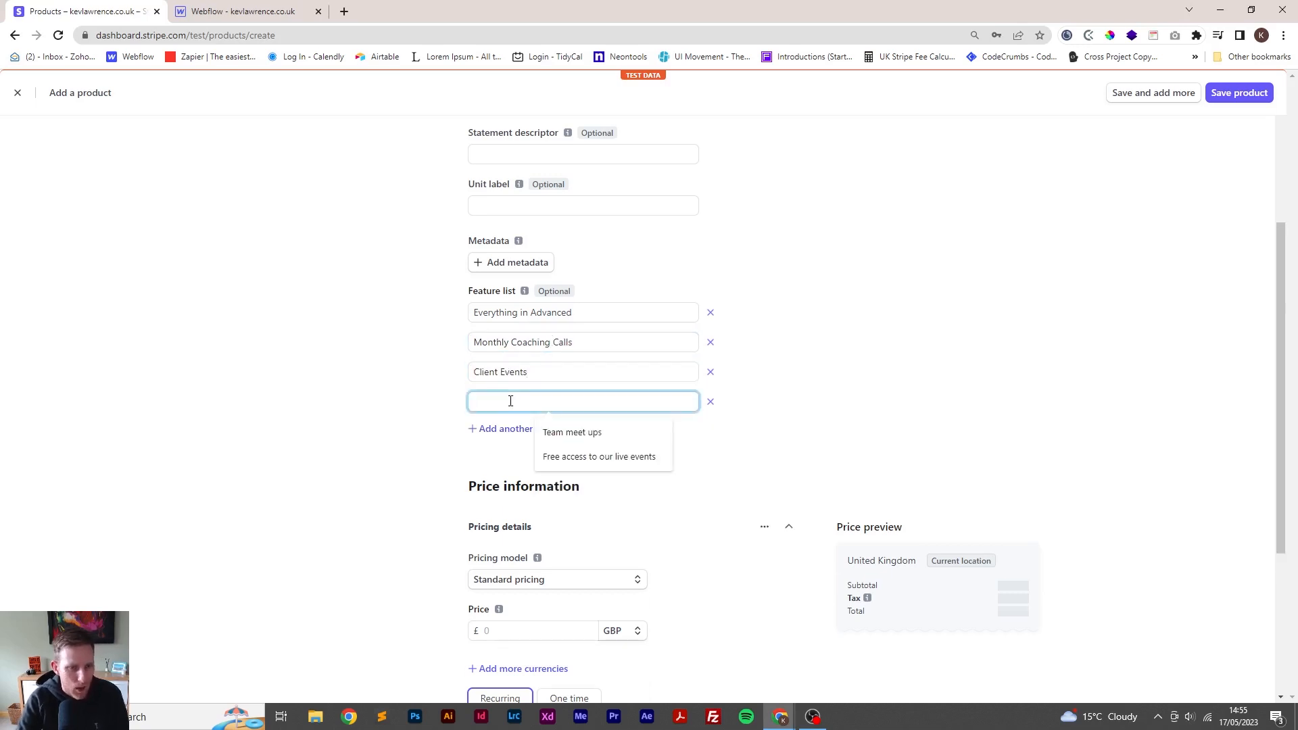
left_click(558, 455)
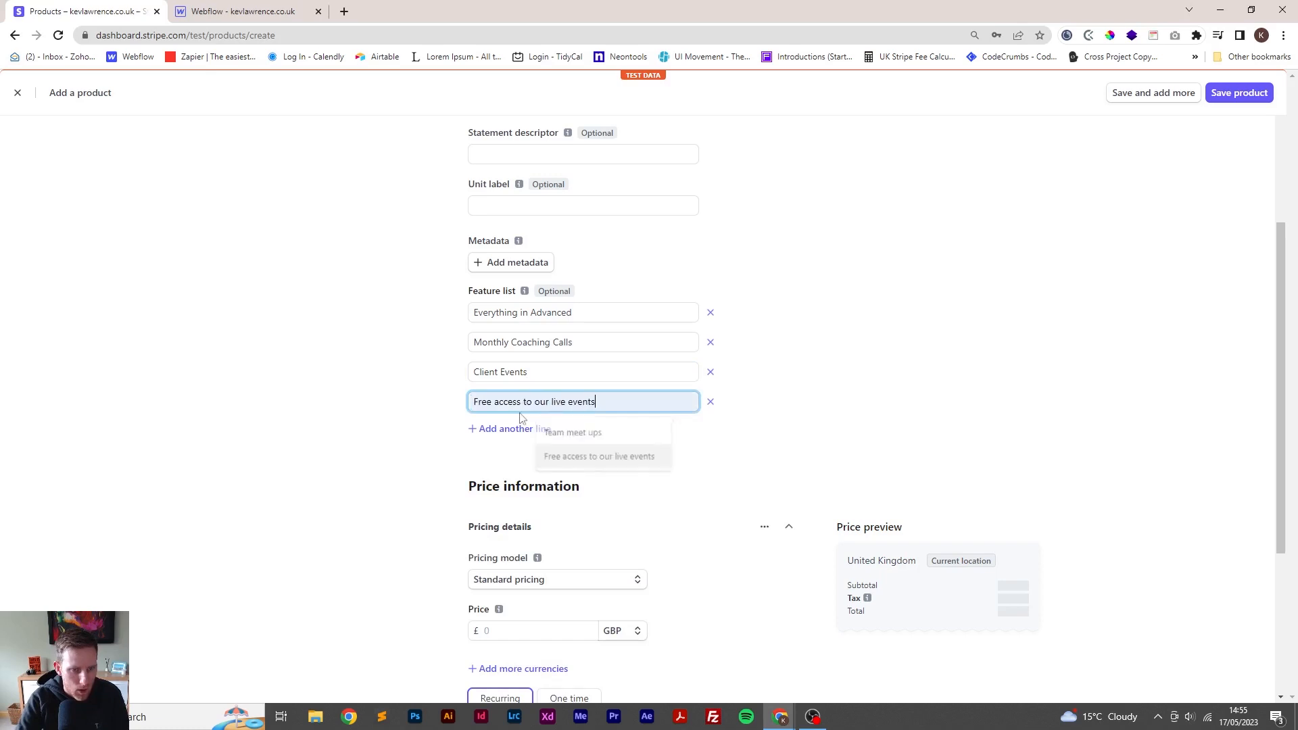
left_click(711, 373)
left_click(535, 399)
left_click(569, 432)
Set the Professional Plan's price to £300.00 and save the product
scroll(809, 460, "down", 2)
scroll(816, 432, "down", 2)
left_click(534, 368)
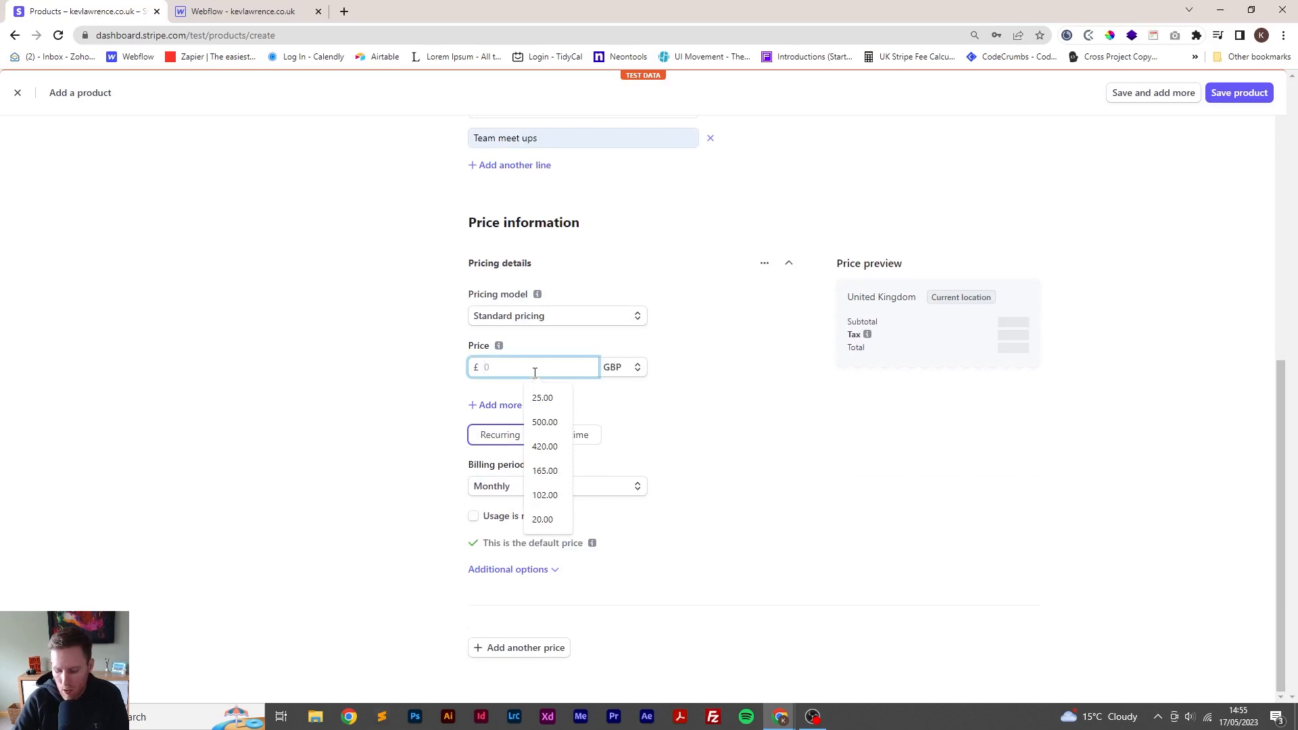
type("300")
left_click(404, 407)
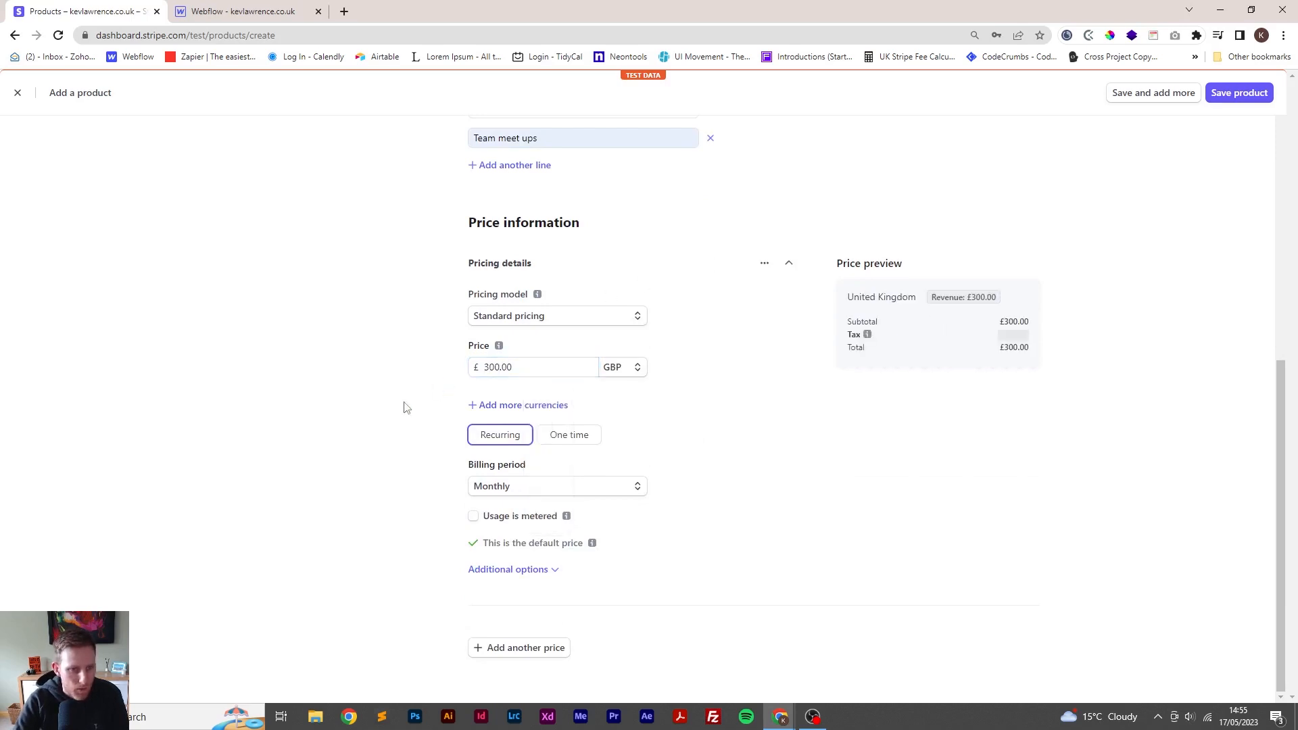
left_click(1236, 98)
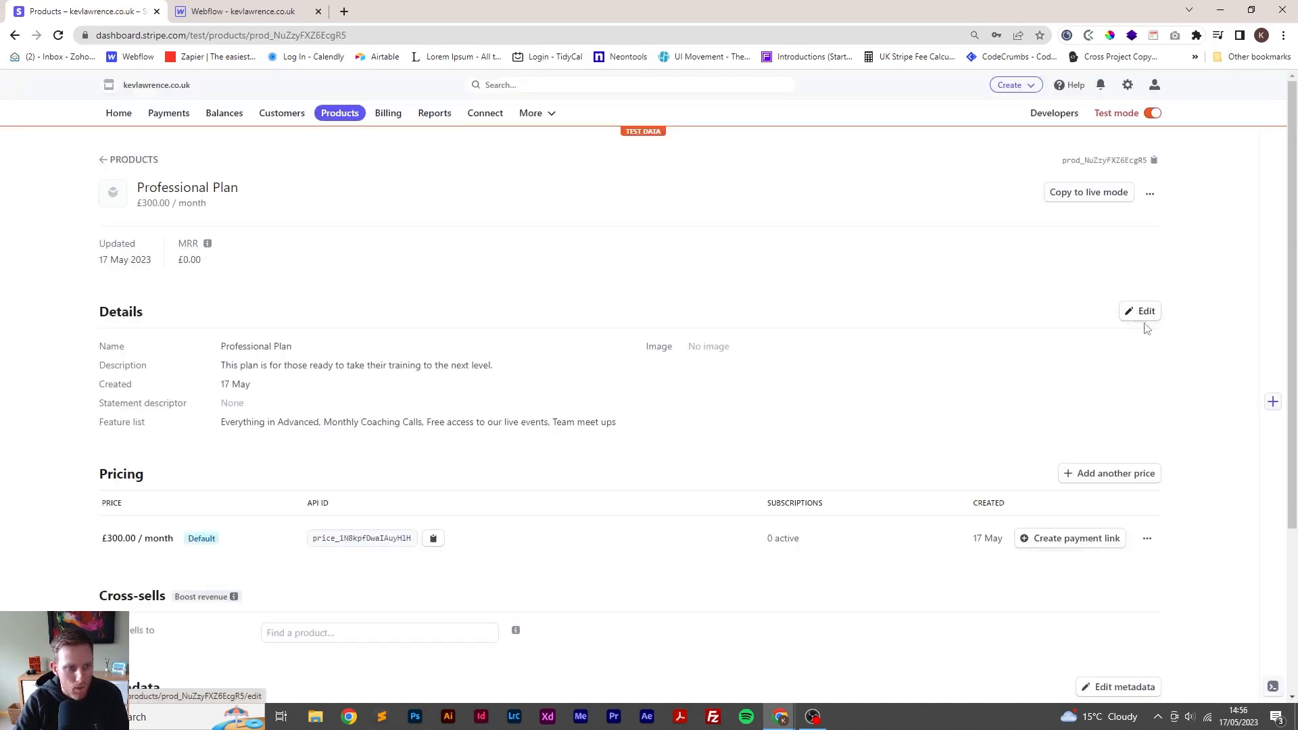
Review the Starter Plan's details and pricing from the product list, including its payment link option
left_click(118, 162)
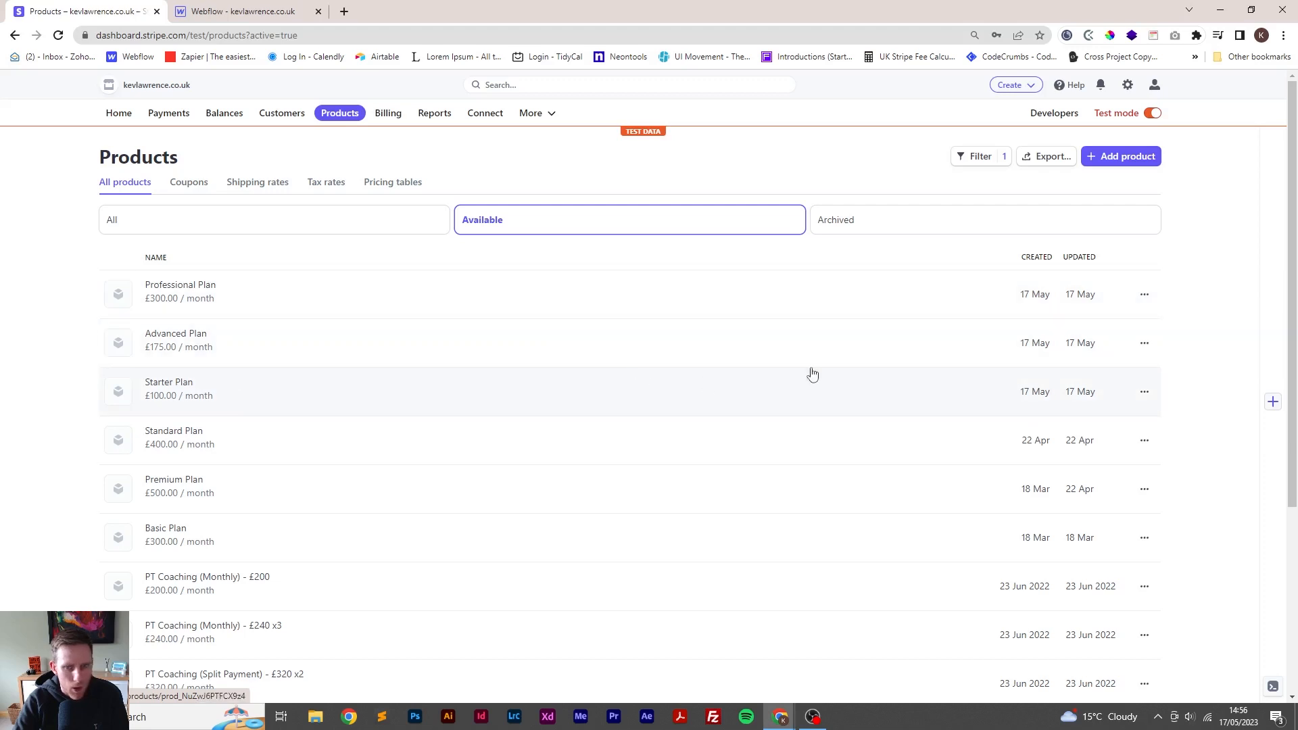
left_click(951, 391)
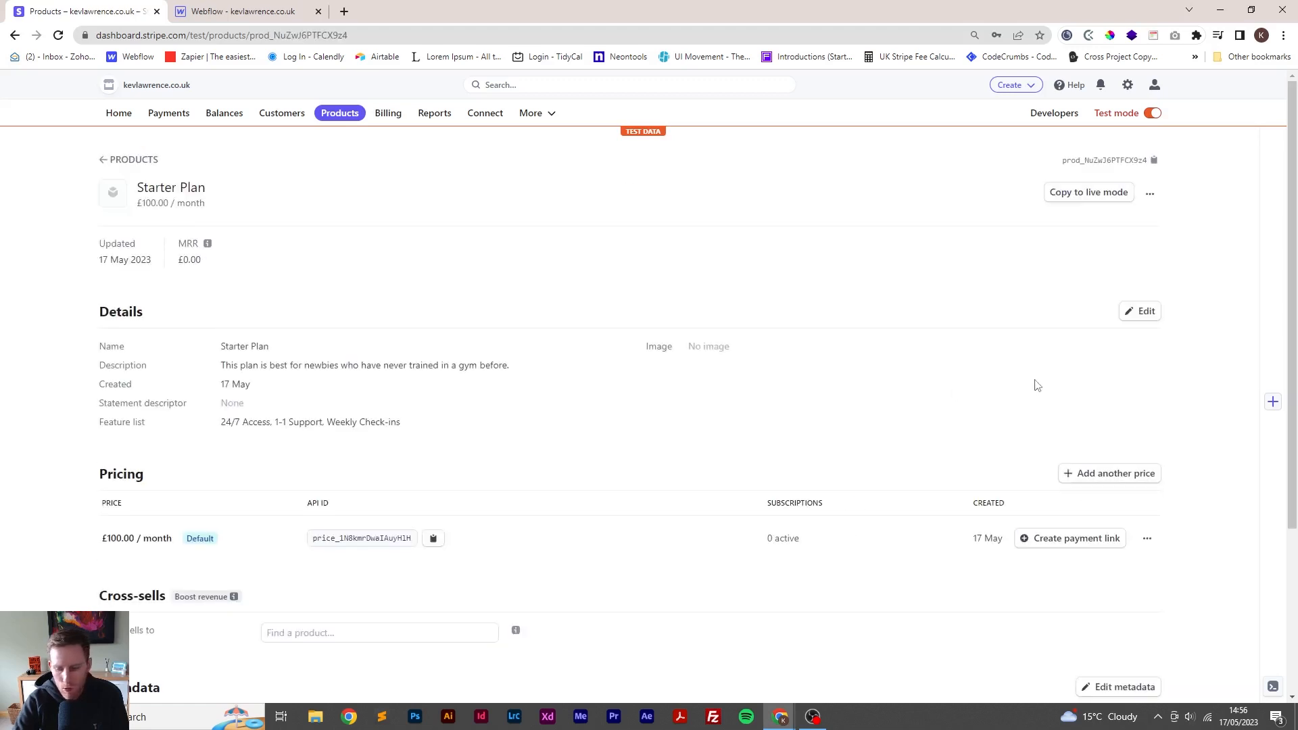
scroll(1036, 384, "down", 1)
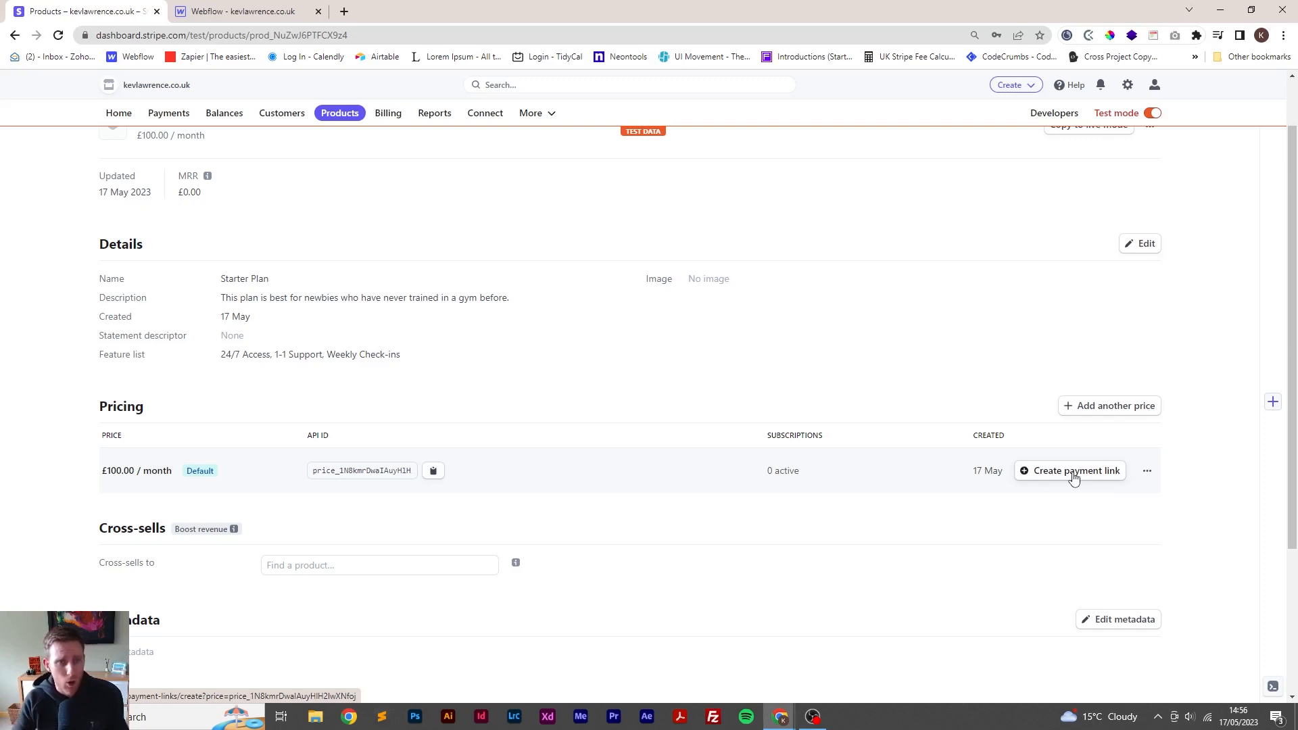
scroll(716, 447, "up", 1)
left_click(105, 164)
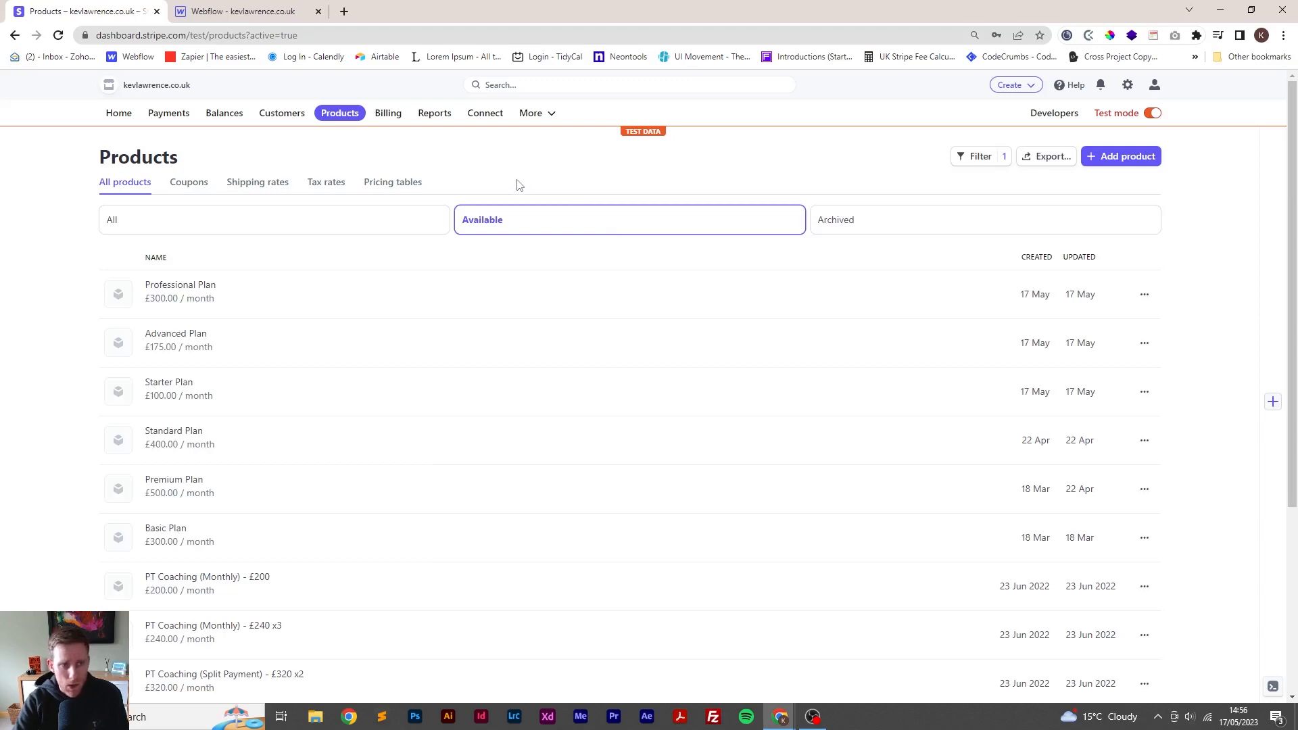
Start a new pricing table and set its background colour to the light grey #ebebeb
left_click(407, 189)
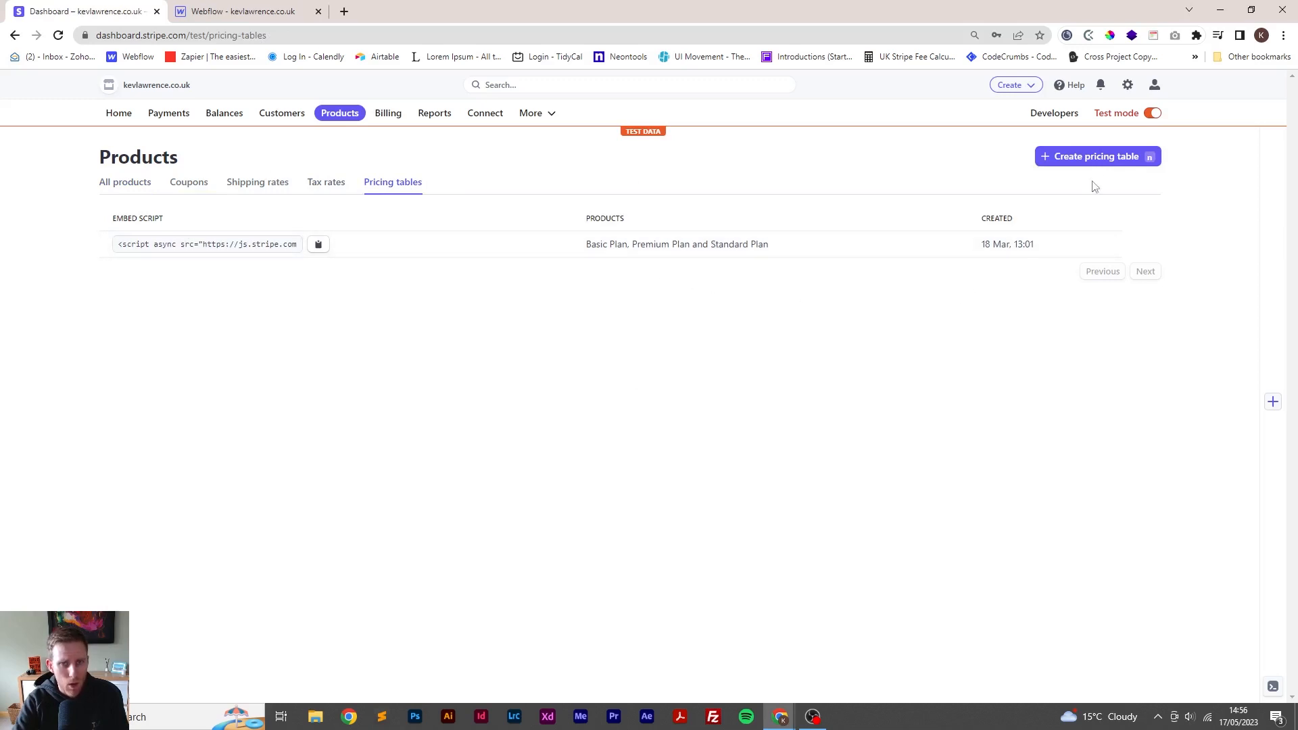
left_click(1097, 159)
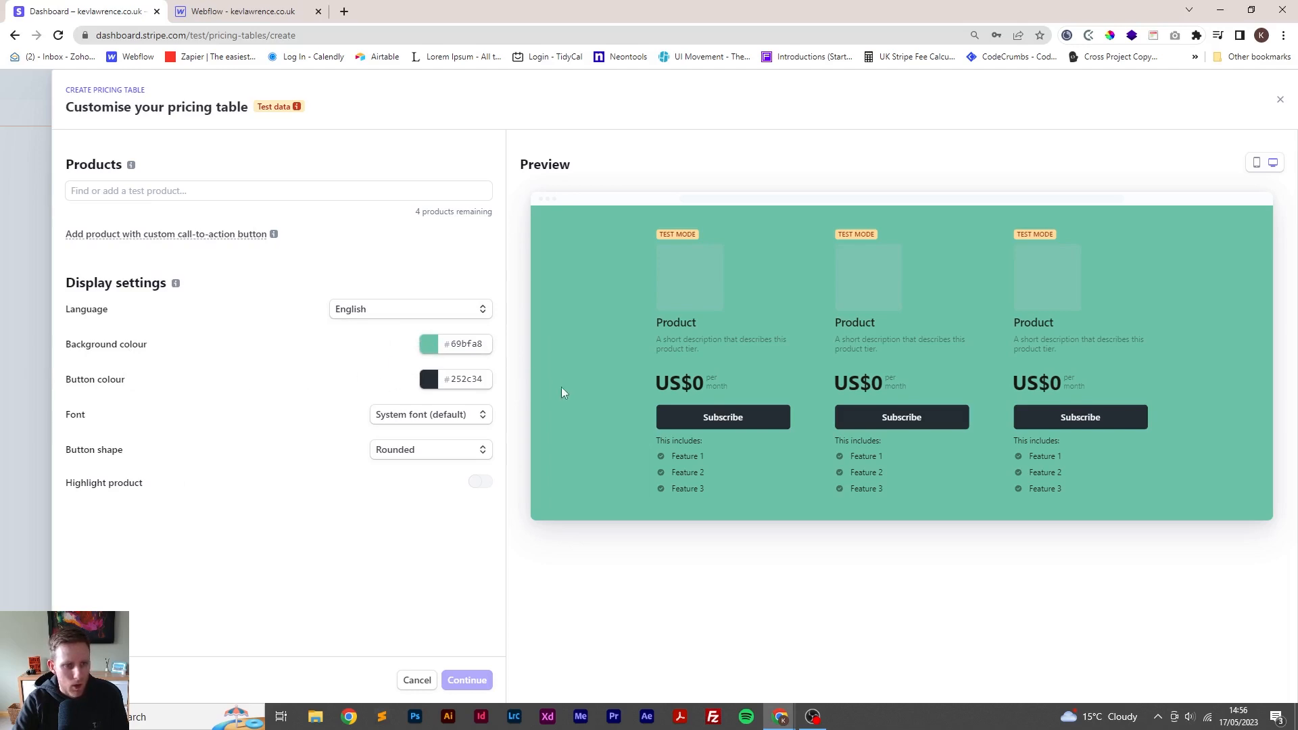
left_click(432, 349)
left_click_drag(433, 362, 415, 367)
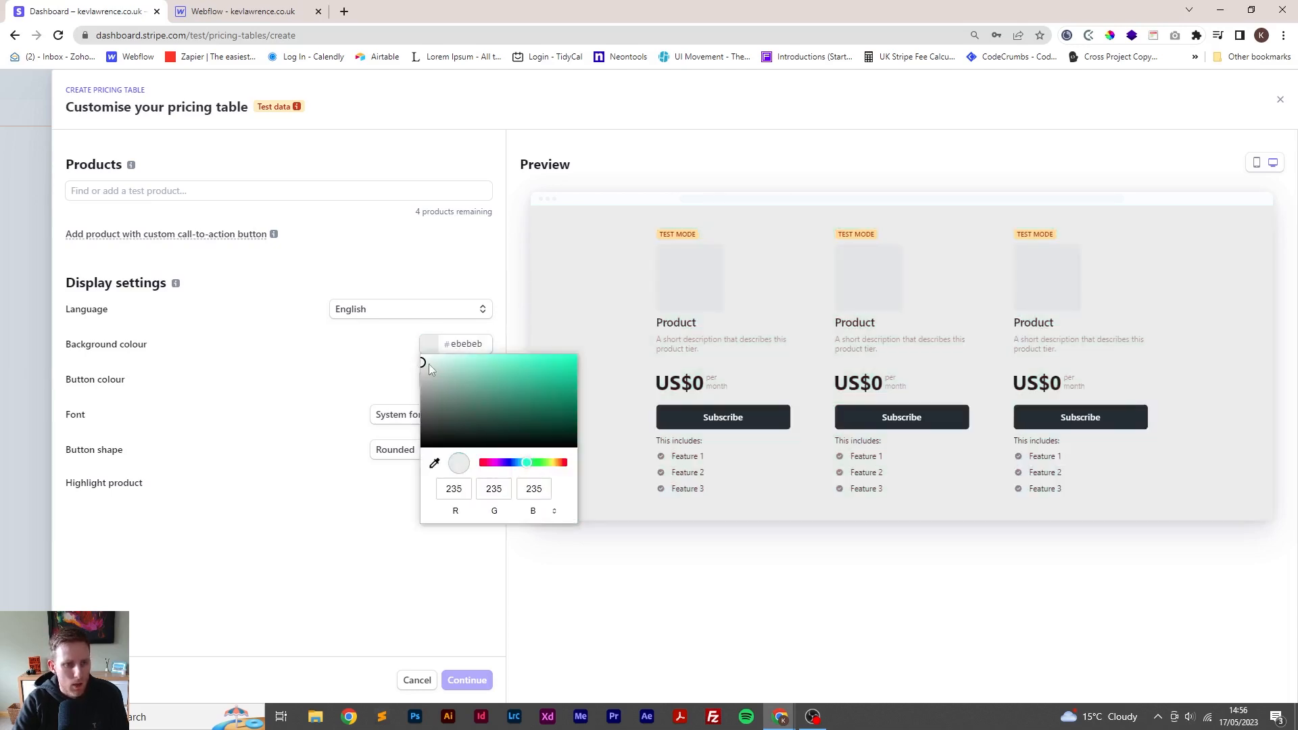
left_click(394, 352)
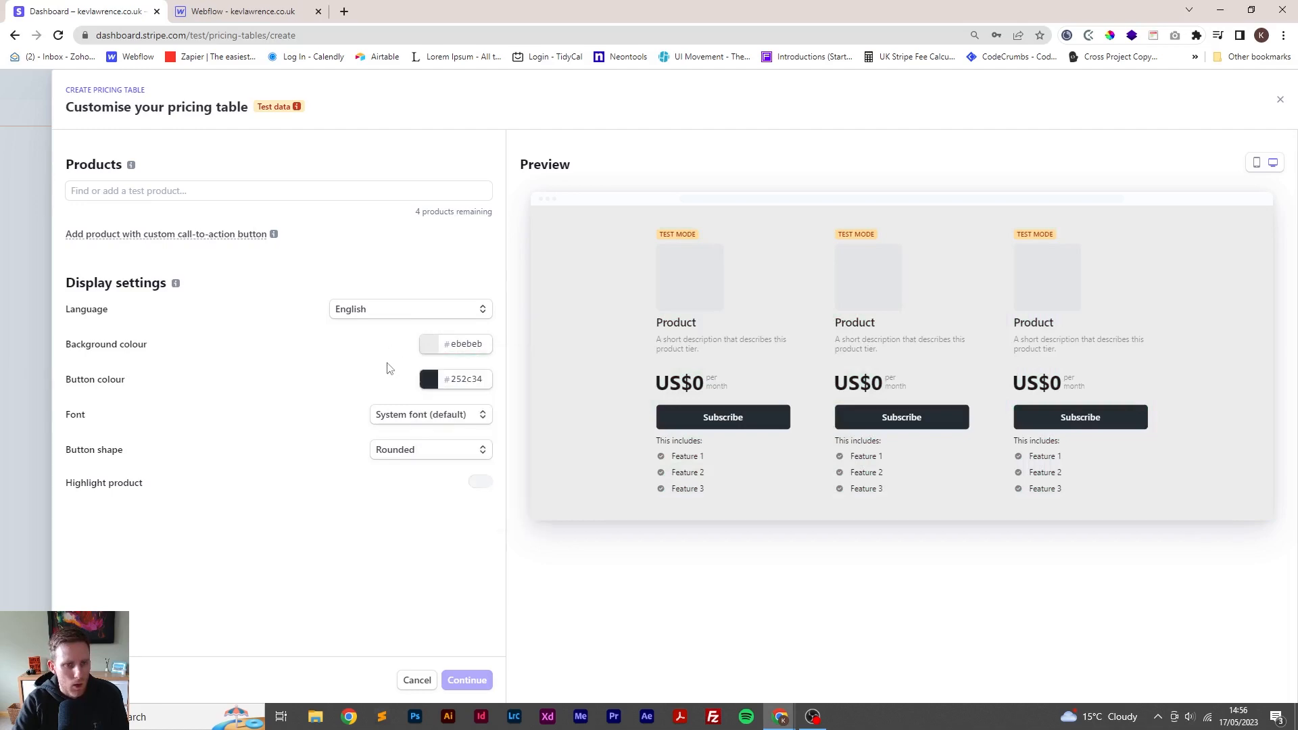
Sample the brand green #69bfa8 with the eyedropper as the pricing table's button colour
left_click(426, 381)
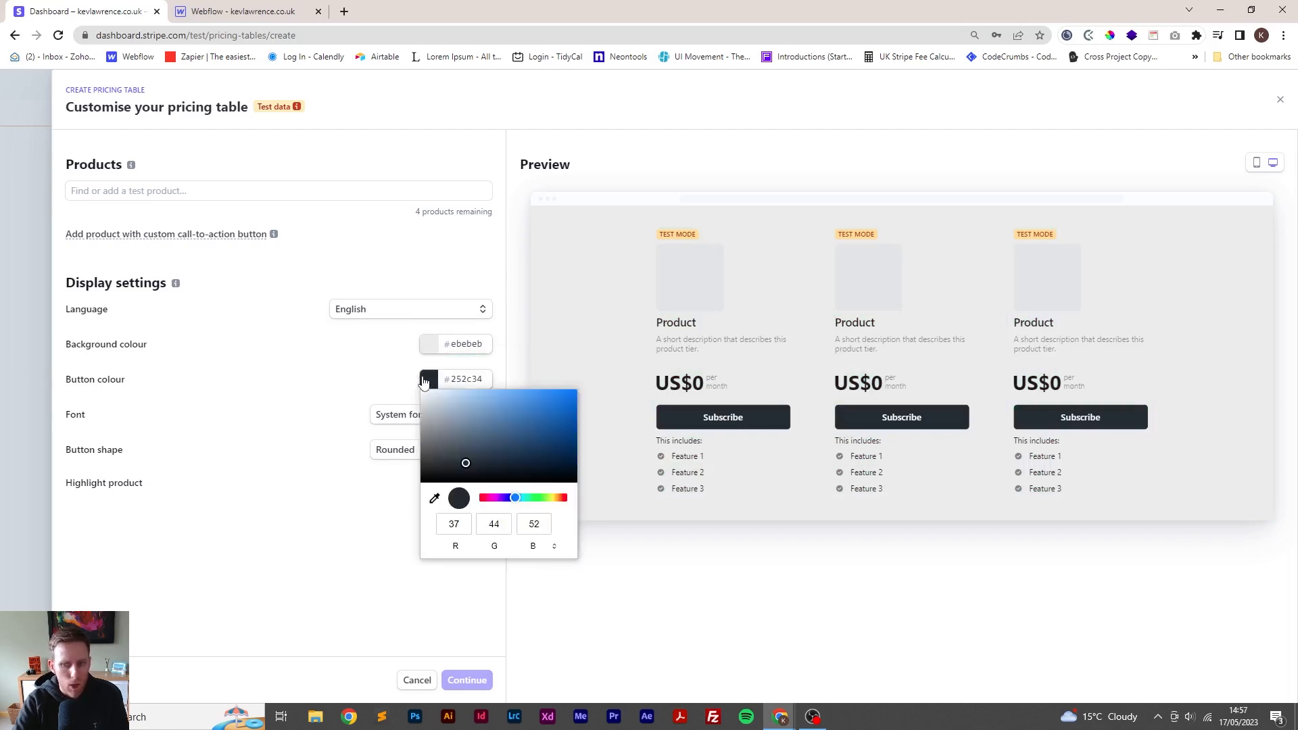
left_click(438, 501)
left_click(1297, 349)
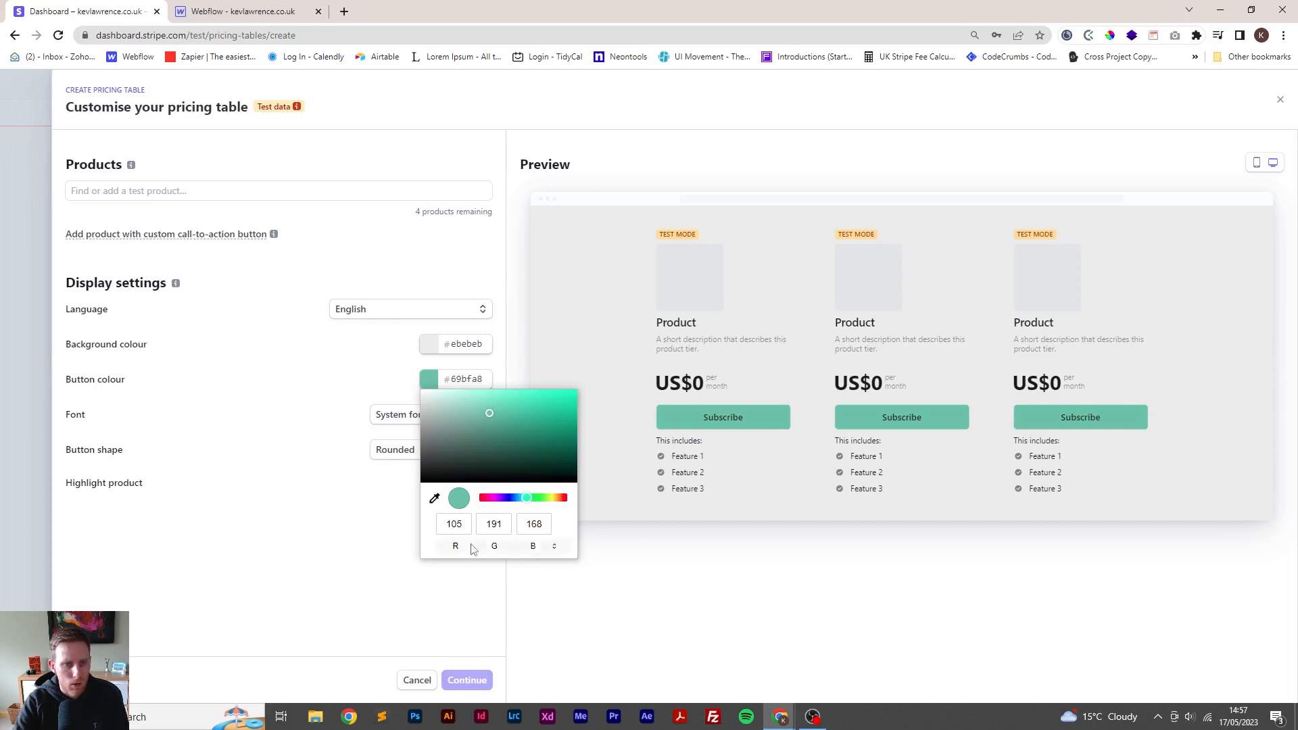
left_click(609, 591)
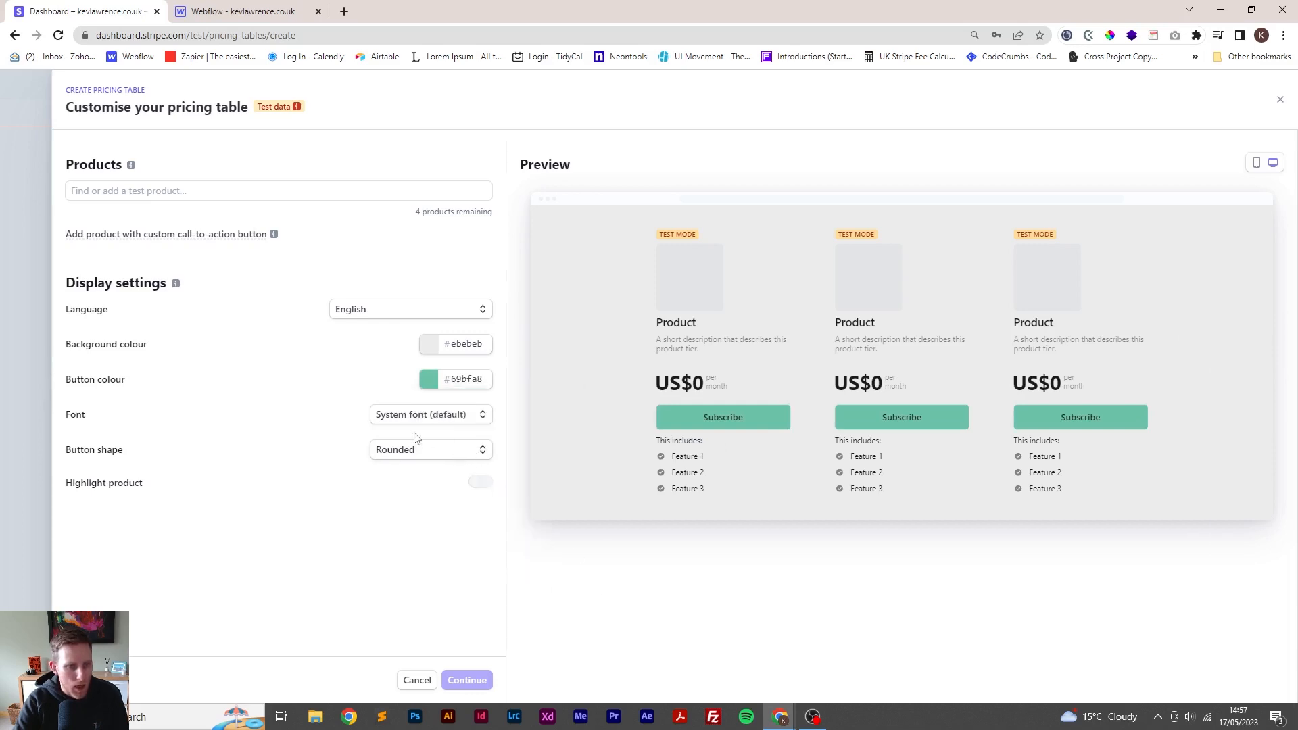
Set the pricing table's font to Lato and its button shape to Rectangular
left_click(380, 418)
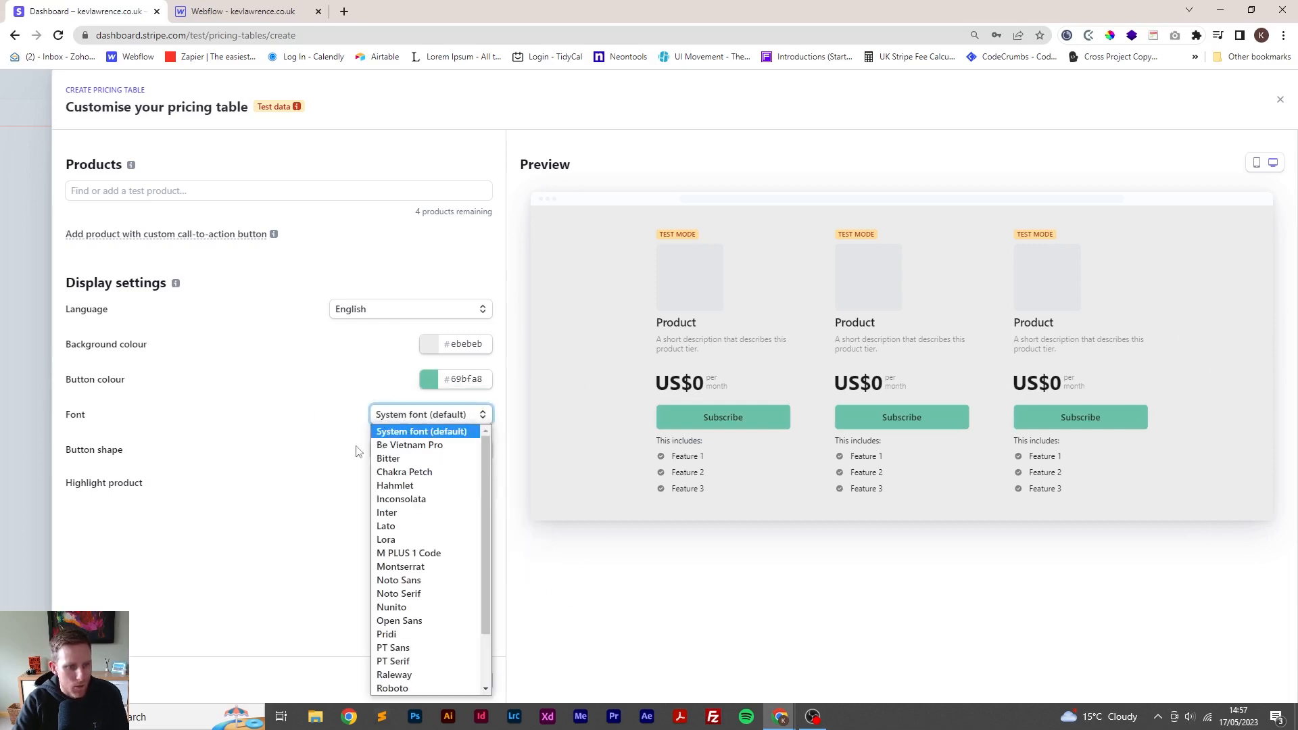
left_click(428, 527)
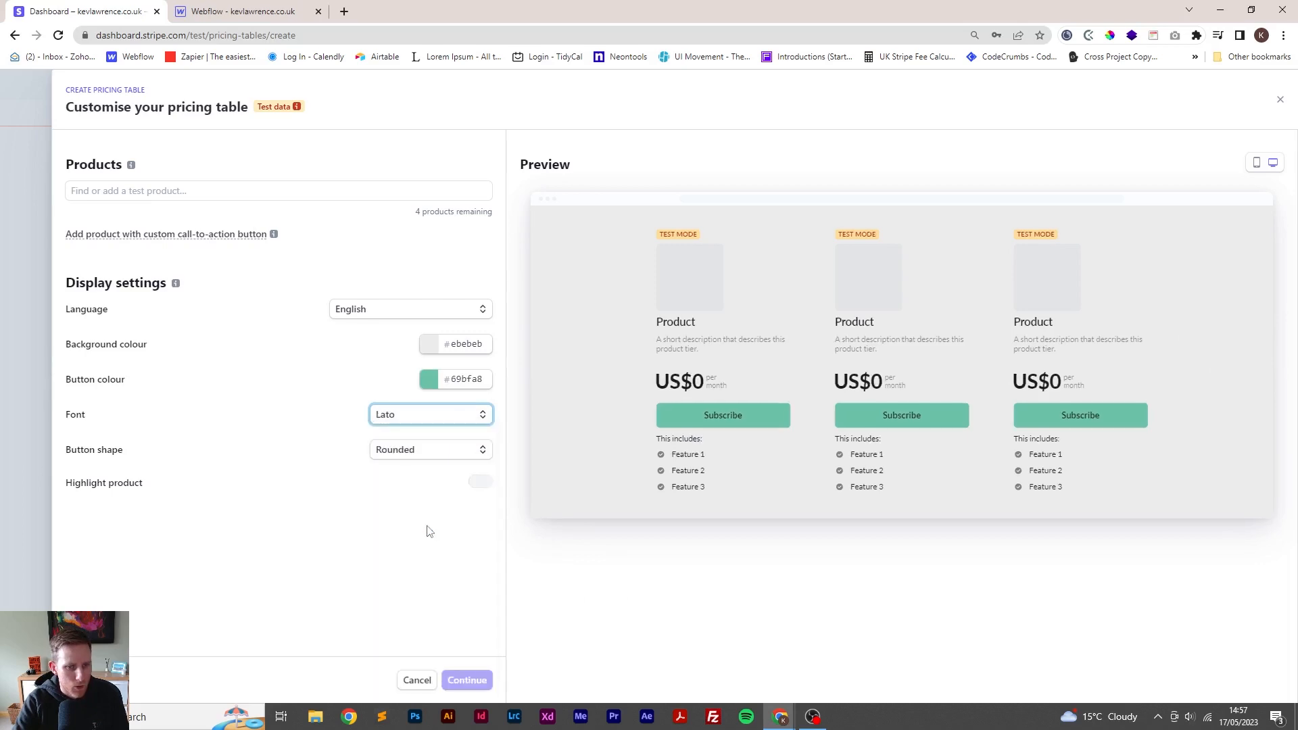
left_click(420, 489)
left_click(415, 452)
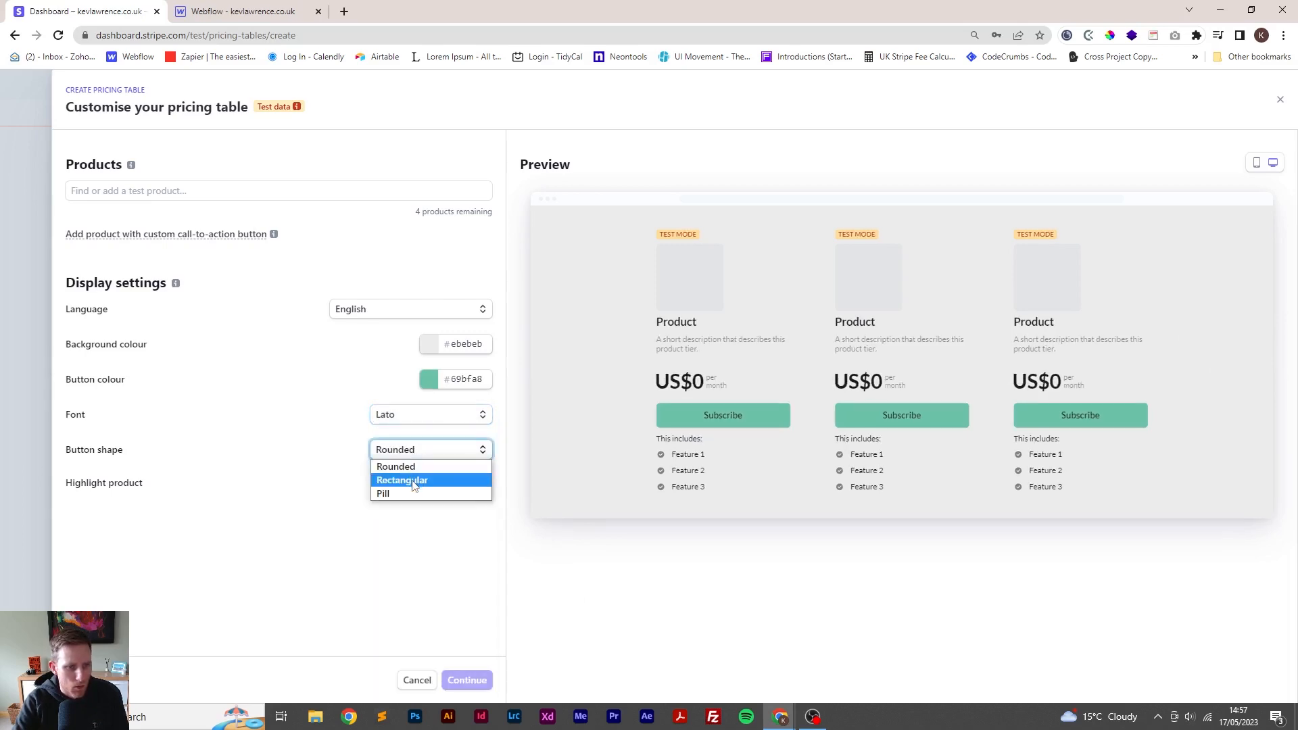
left_click(414, 482)
left_click(415, 550)
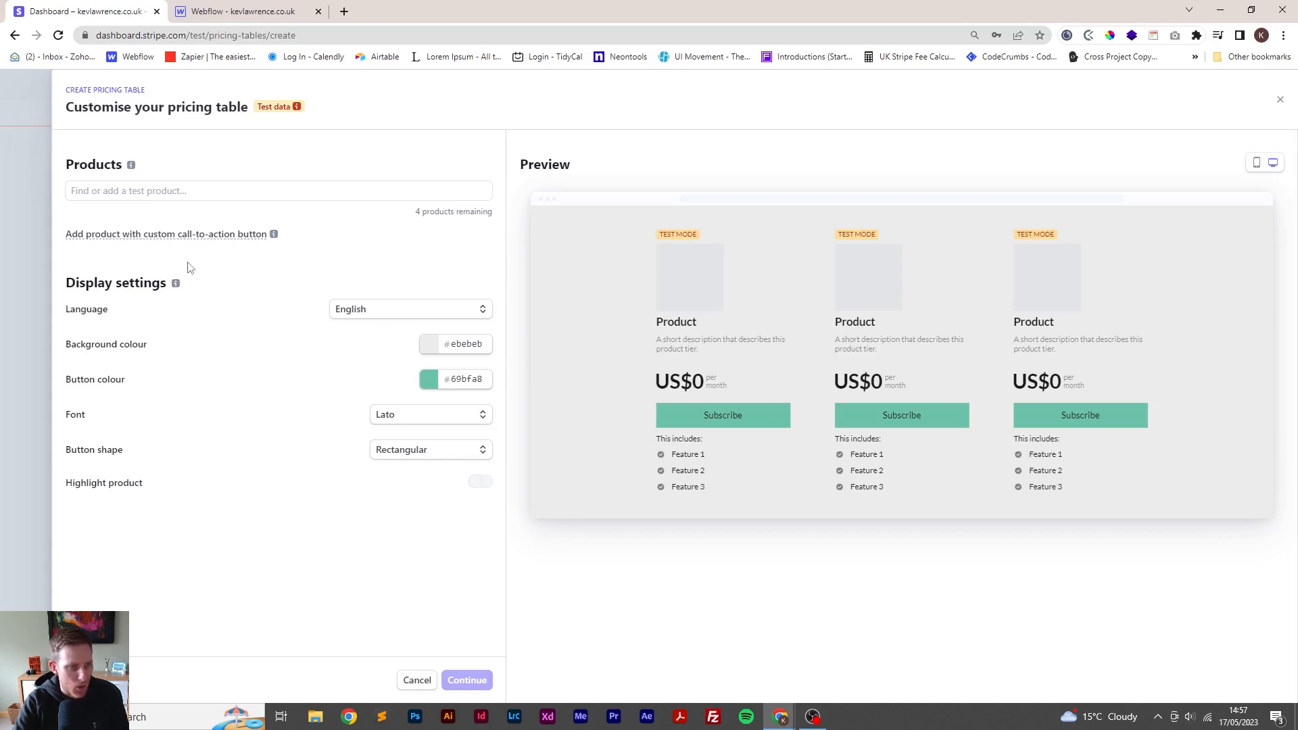
Add the Starter Plan at £100.00, Advanced Plan at £175.00 and Professional Plan at £300.00 per month to the pricing table
left_click(166, 190)
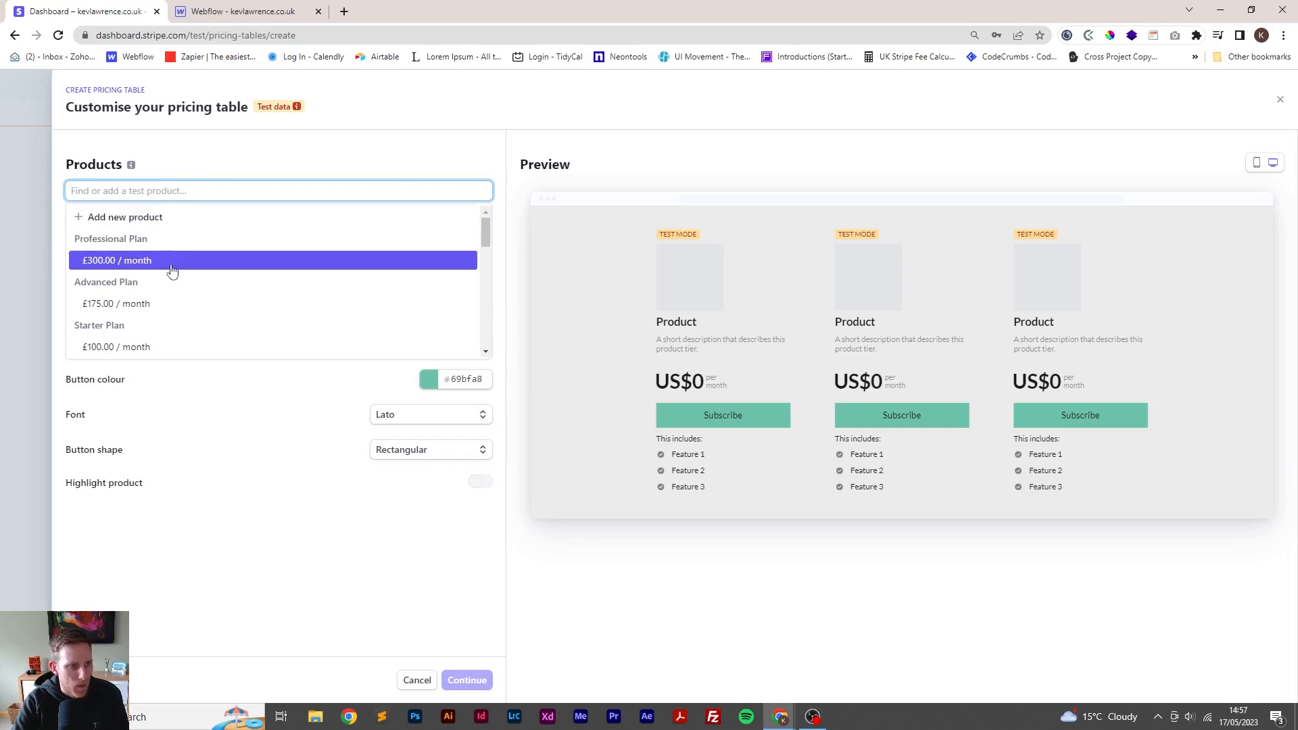
scroll(174, 269, "down", 5)
scroll(174, 265, "up", 5)
left_click(122, 336)
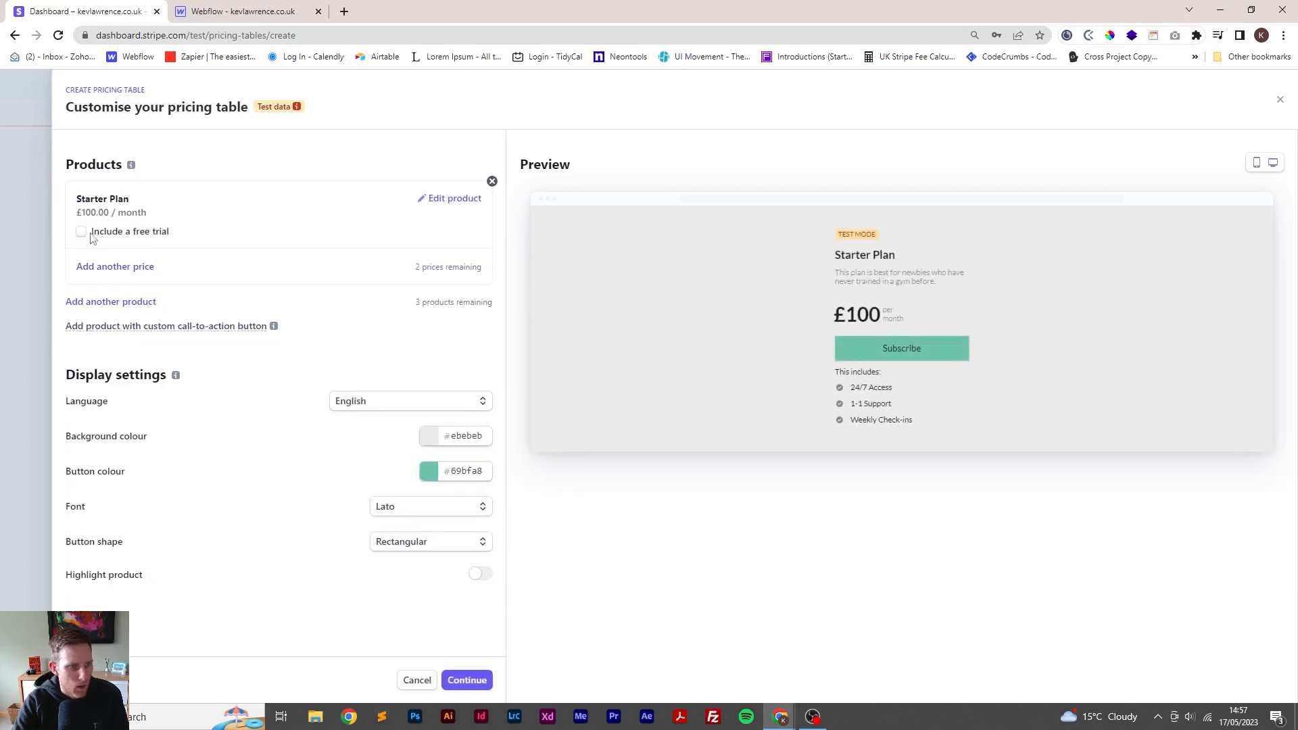
left_click(94, 305)
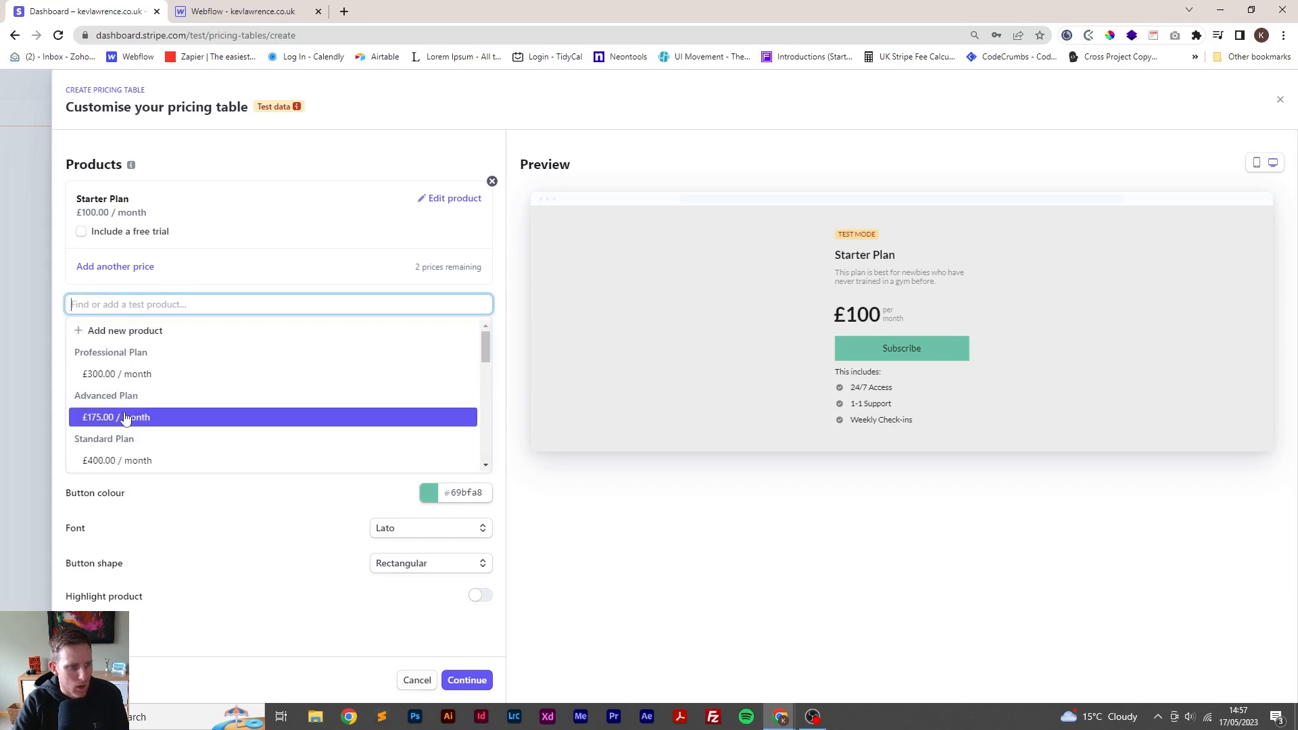
left_click(125, 419)
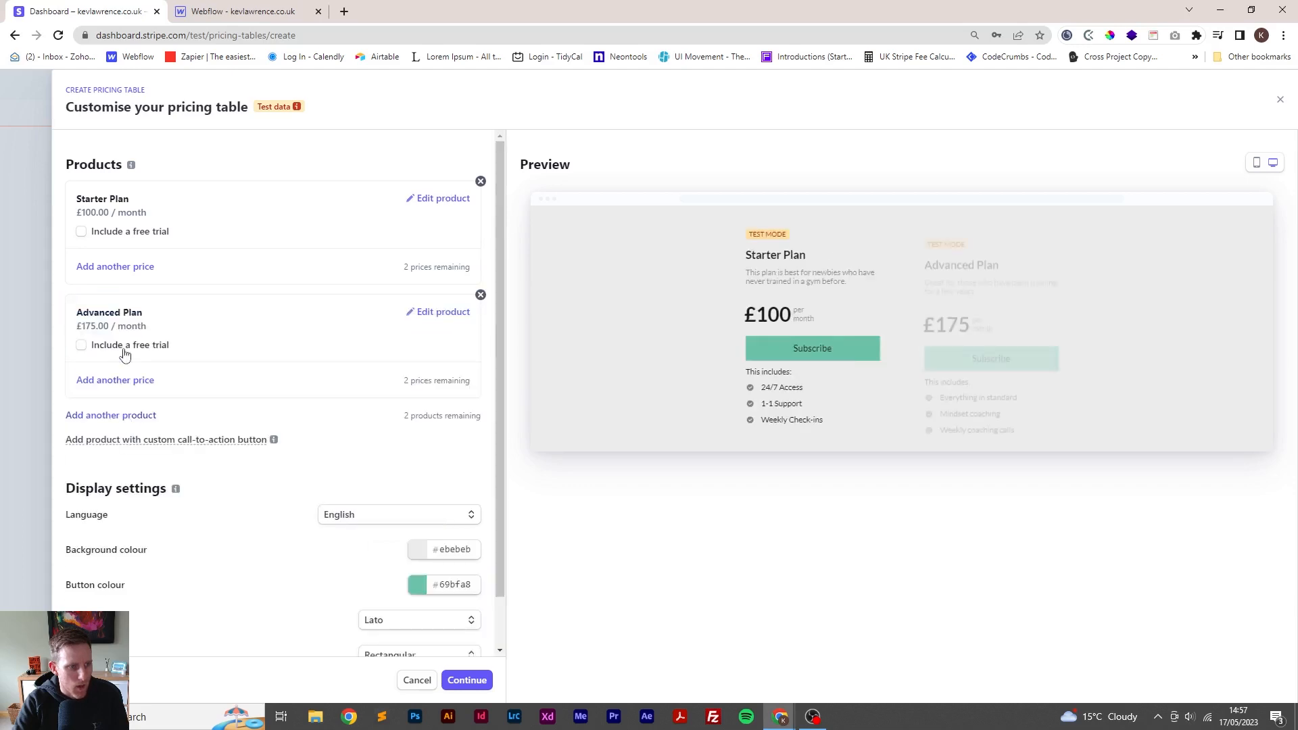
left_click(109, 417)
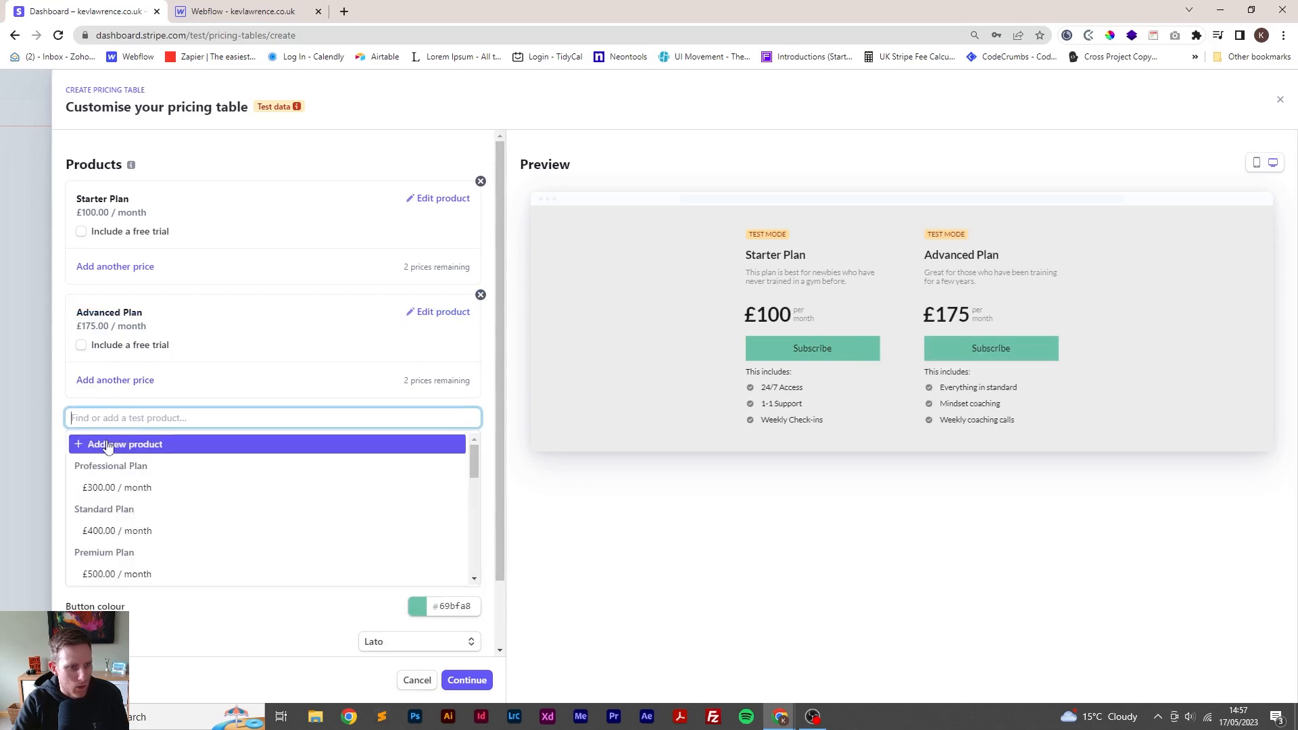
left_click(110, 486)
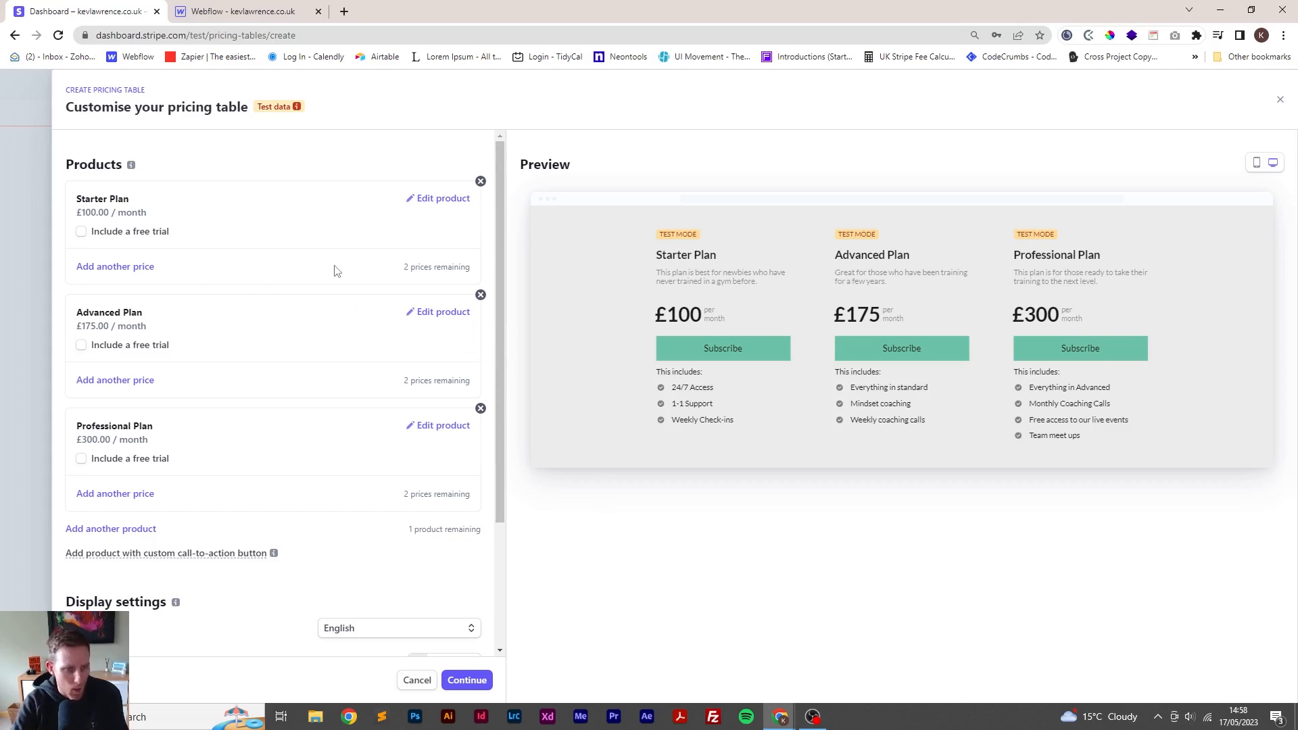
scroll(336, 269, "down", 2)
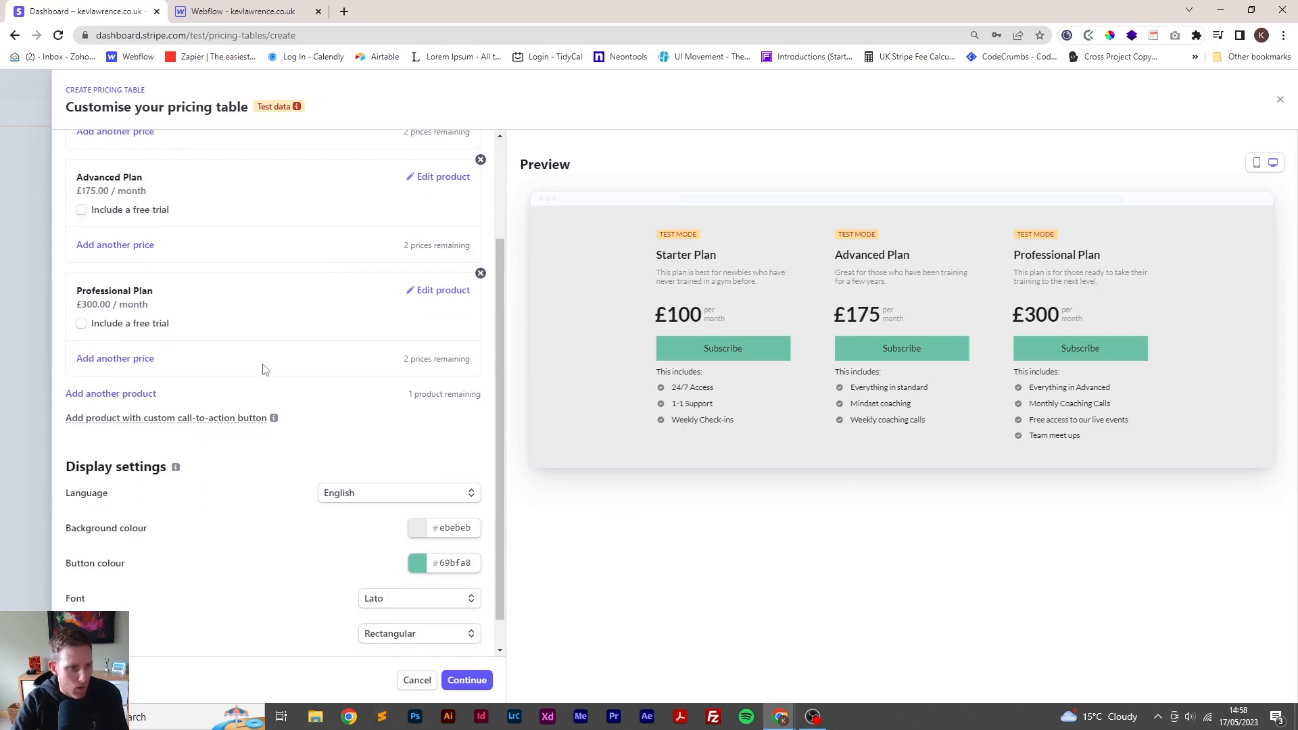
Highlight the Advanced Plan as Recommended in the pricing table and continue to the payment settings
scroll(166, 457, "down", 1)
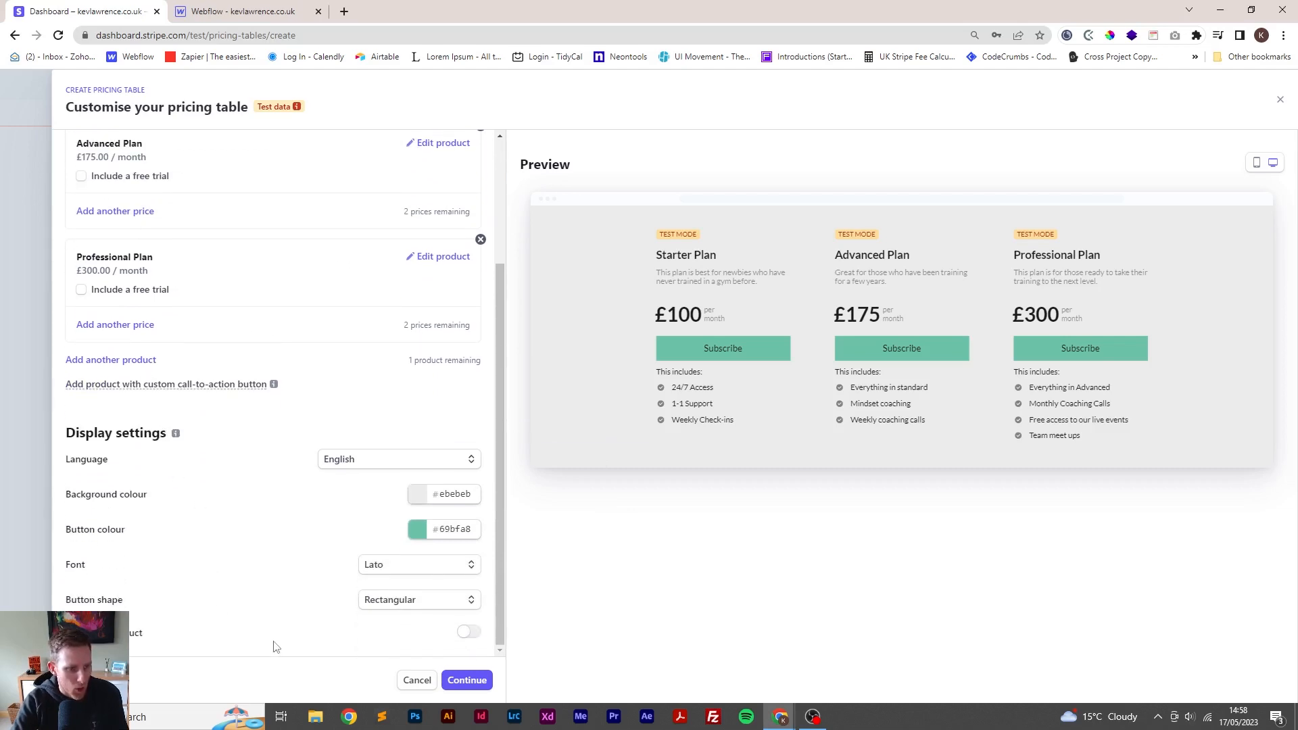
left_click(469, 632)
scroll(397, 625, "down", 1)
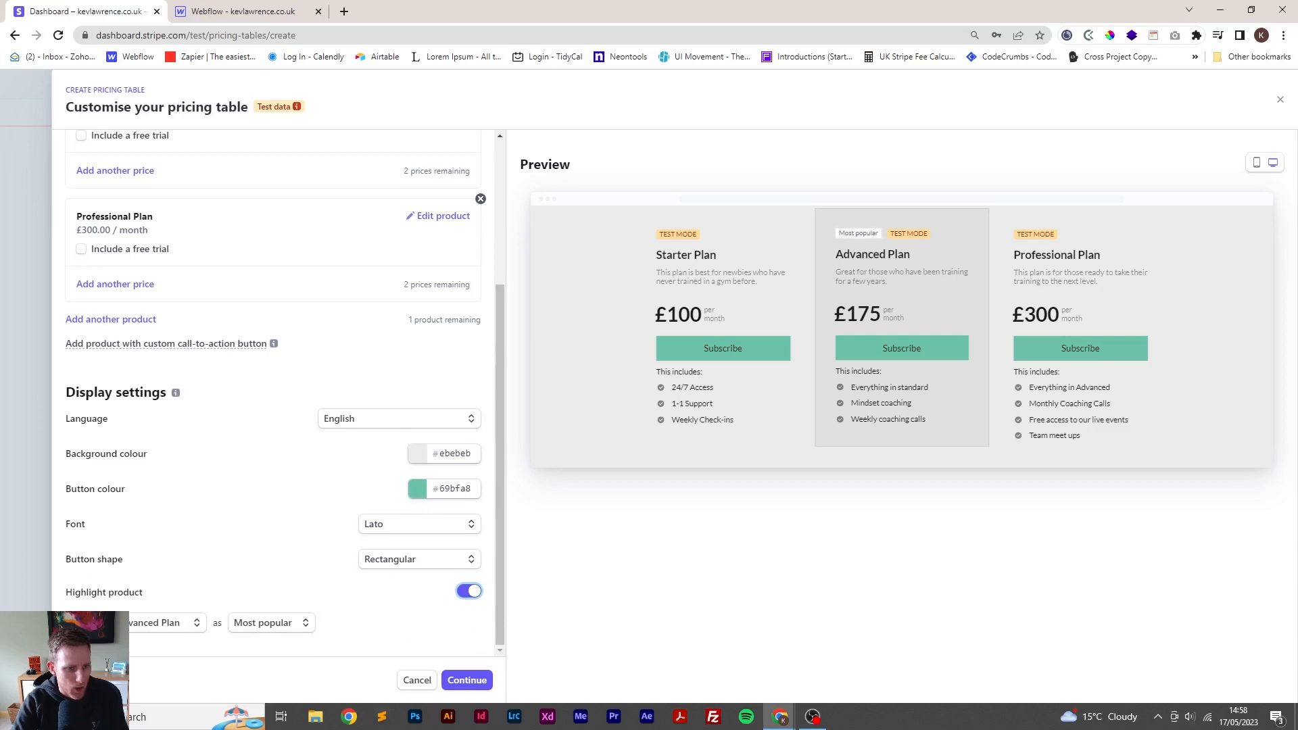
left_click(176, 629)
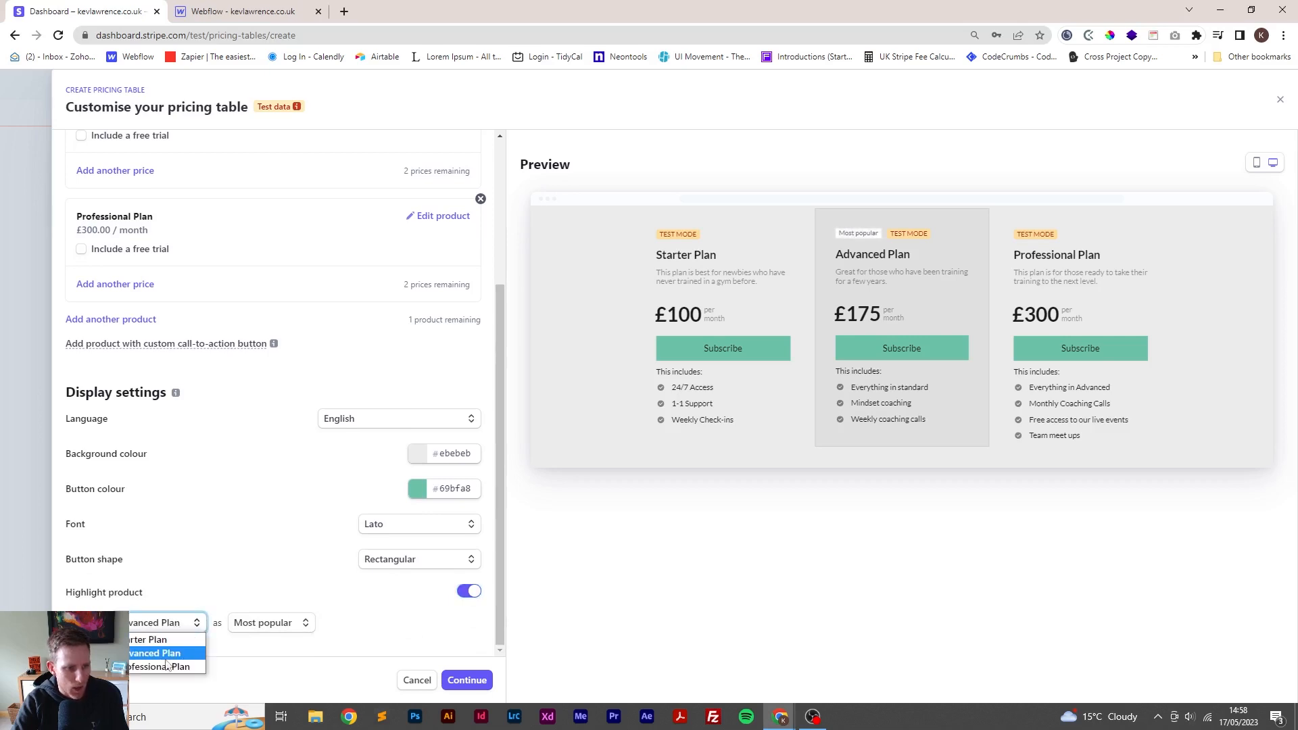
left_click(169, 657)
left_click(180, 647)
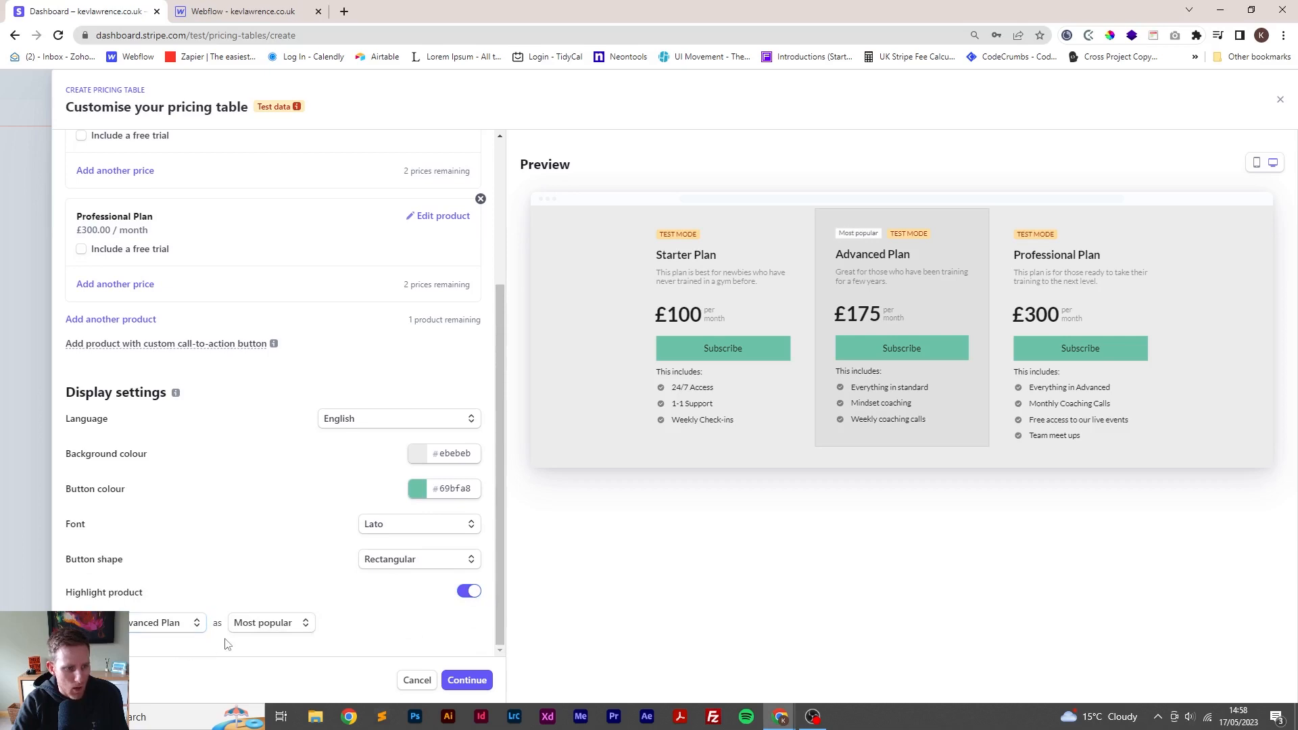
left_click(264, 630)
left_click(265, 629)
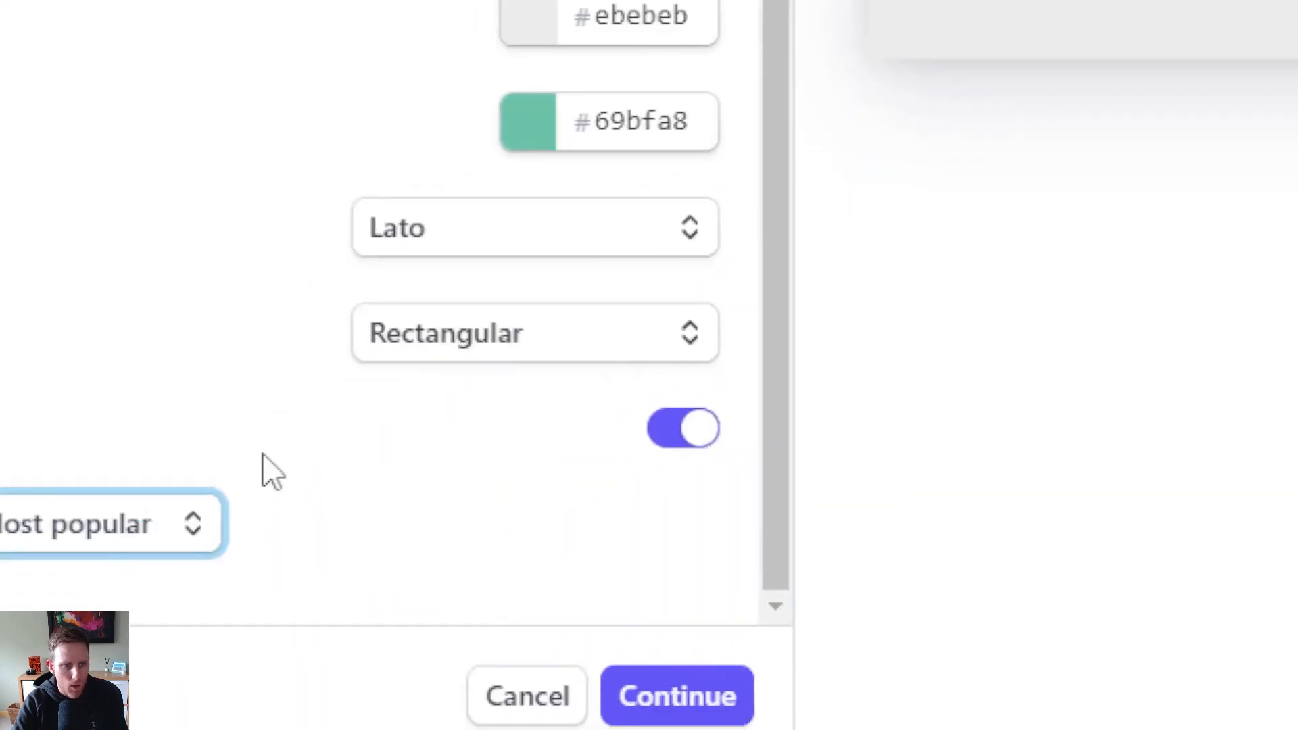
left_click(203, 535)
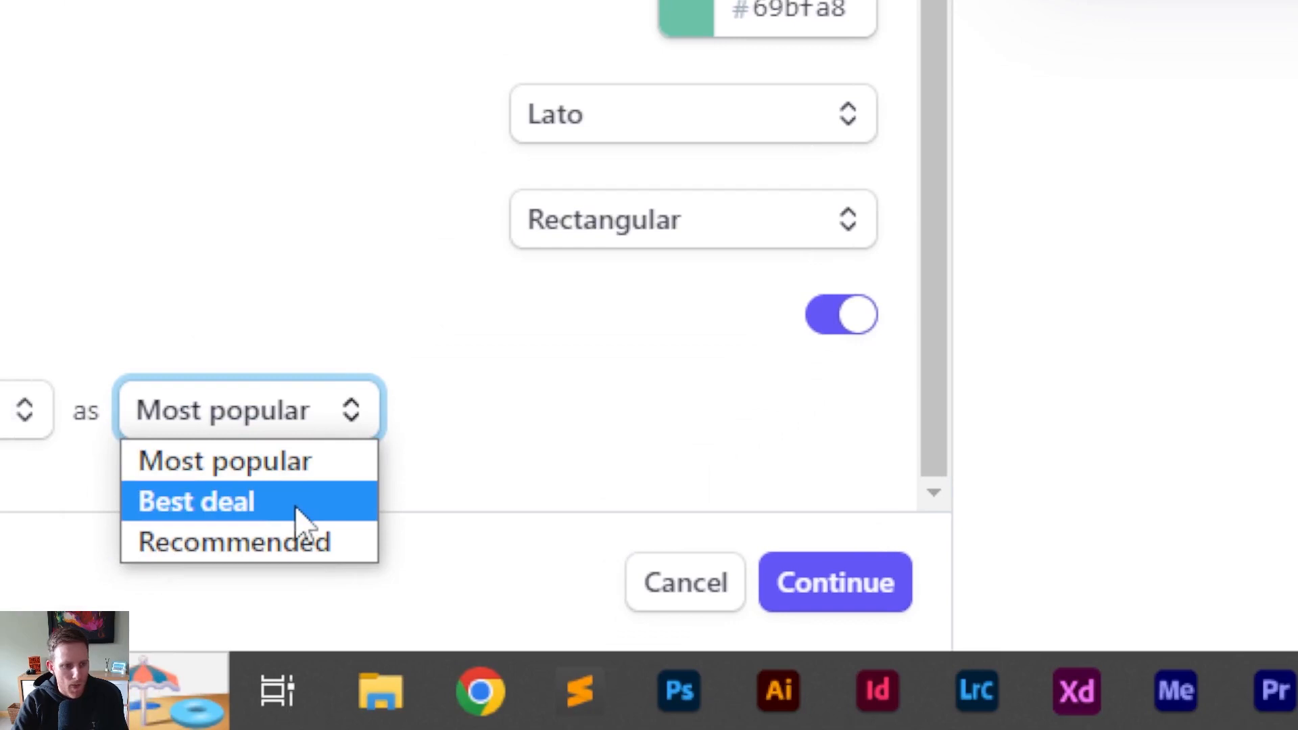
left_click(307, 543)
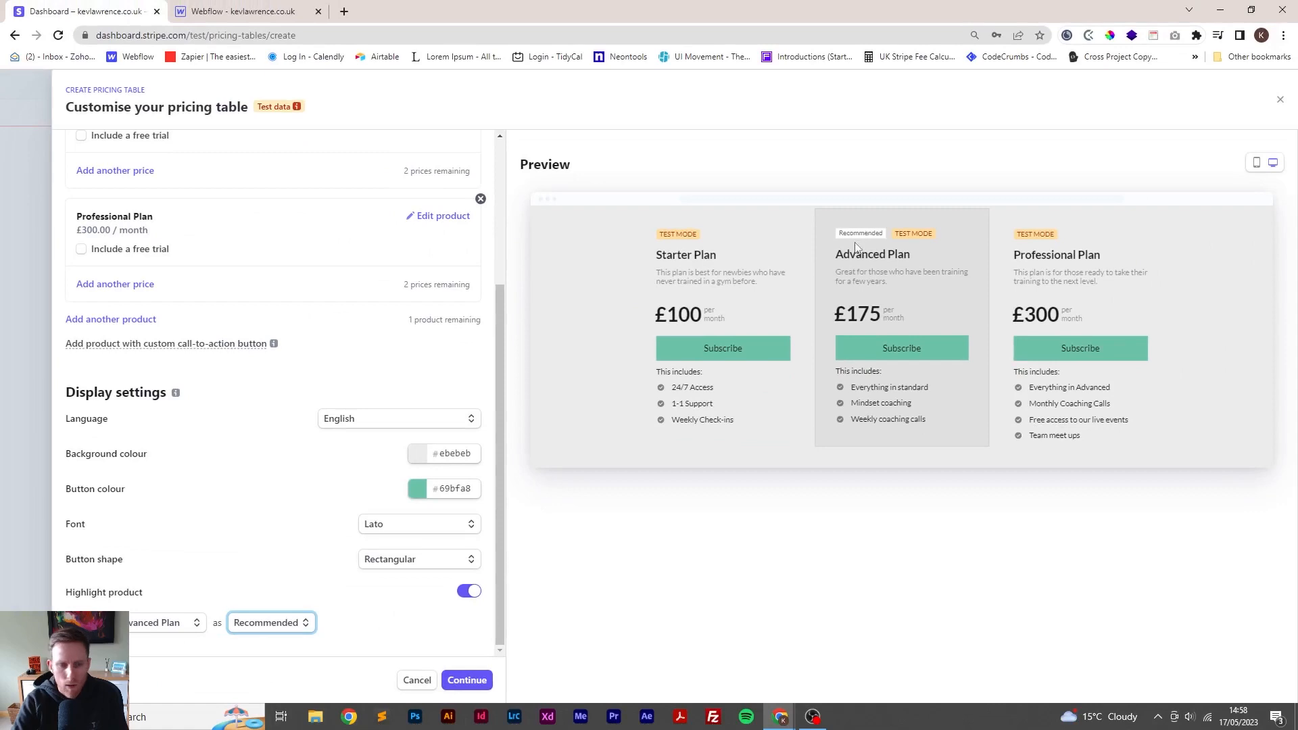
left_click(434, 631)
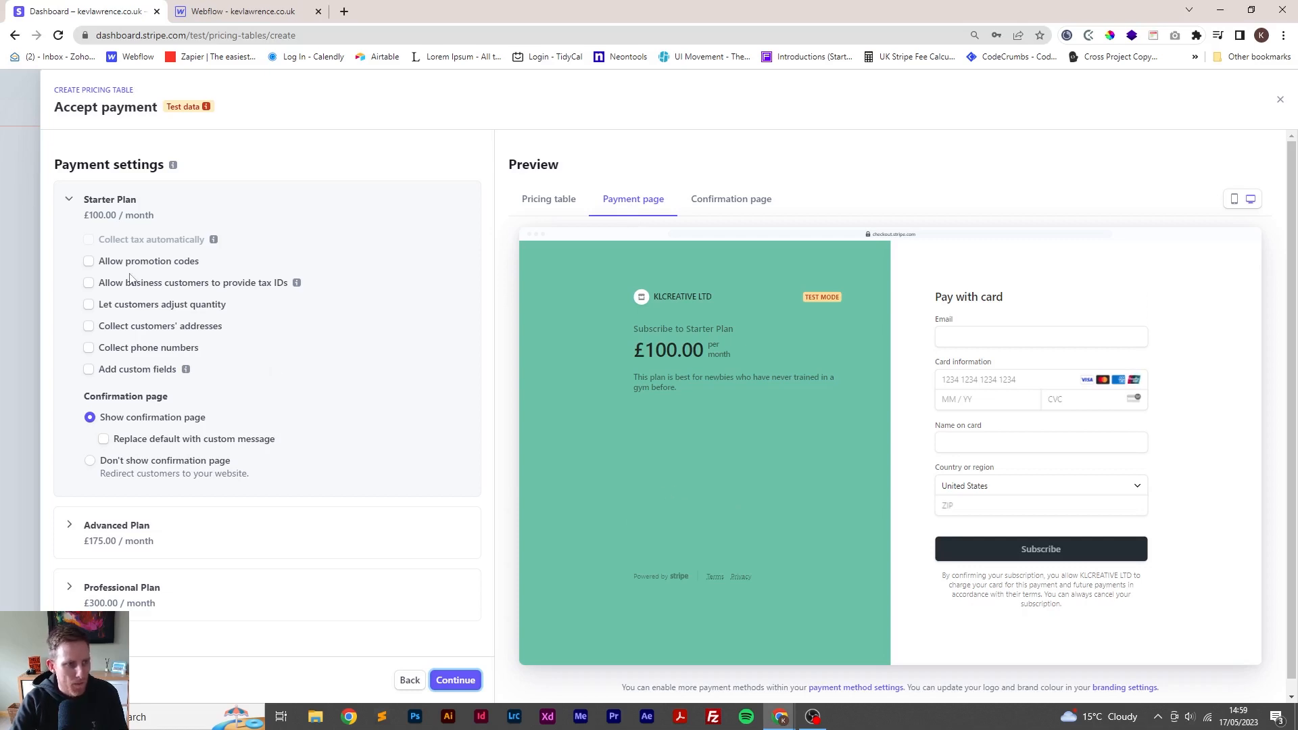
Examine the payment and confirmation page options for the Starter and Advanced plans, trying the promotion codes option on the Starter Plan
left_click(90, 263)
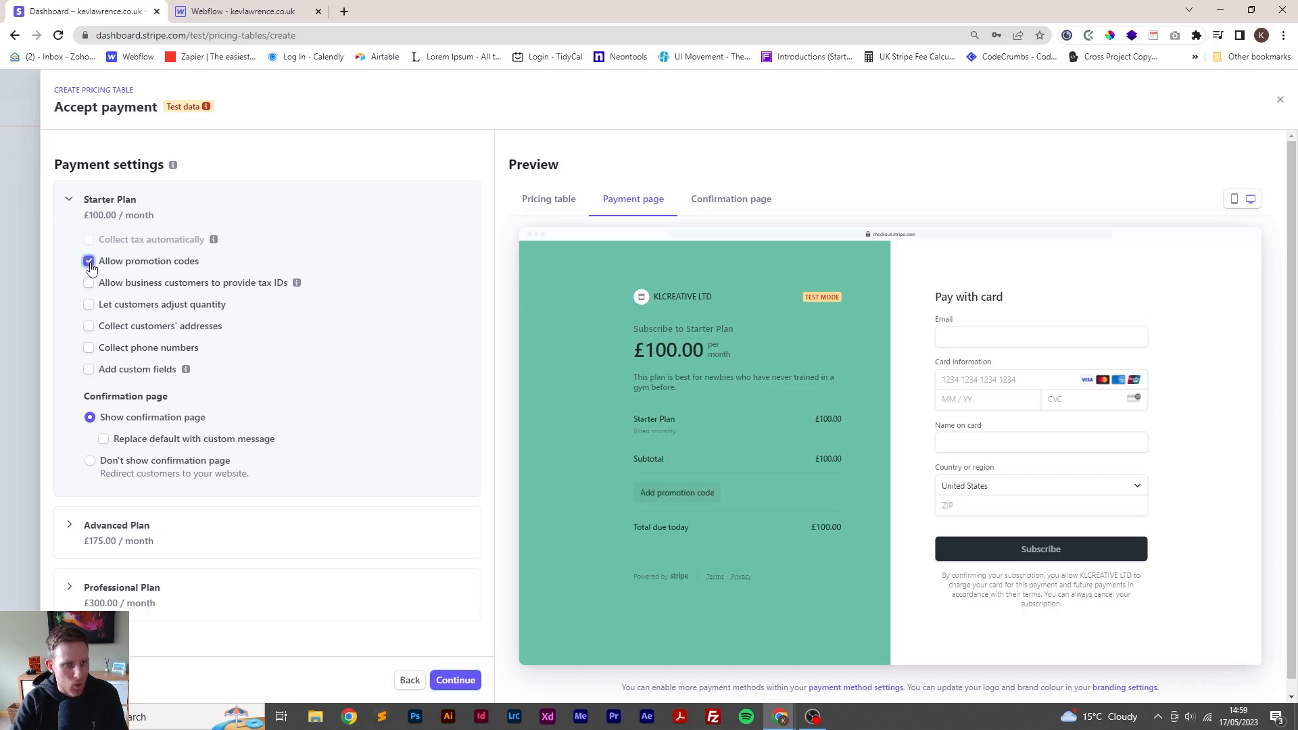
left_click(89, 263)
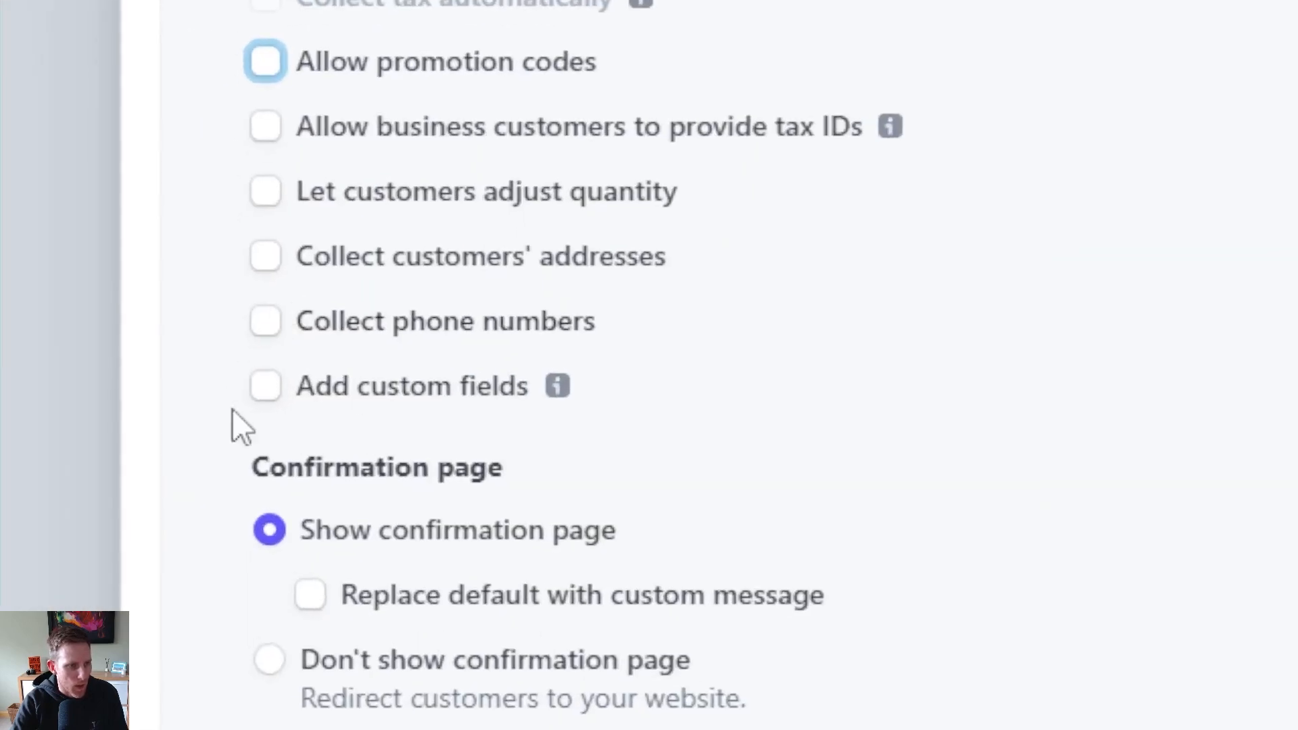
scroll(429, 416, "down", 3)
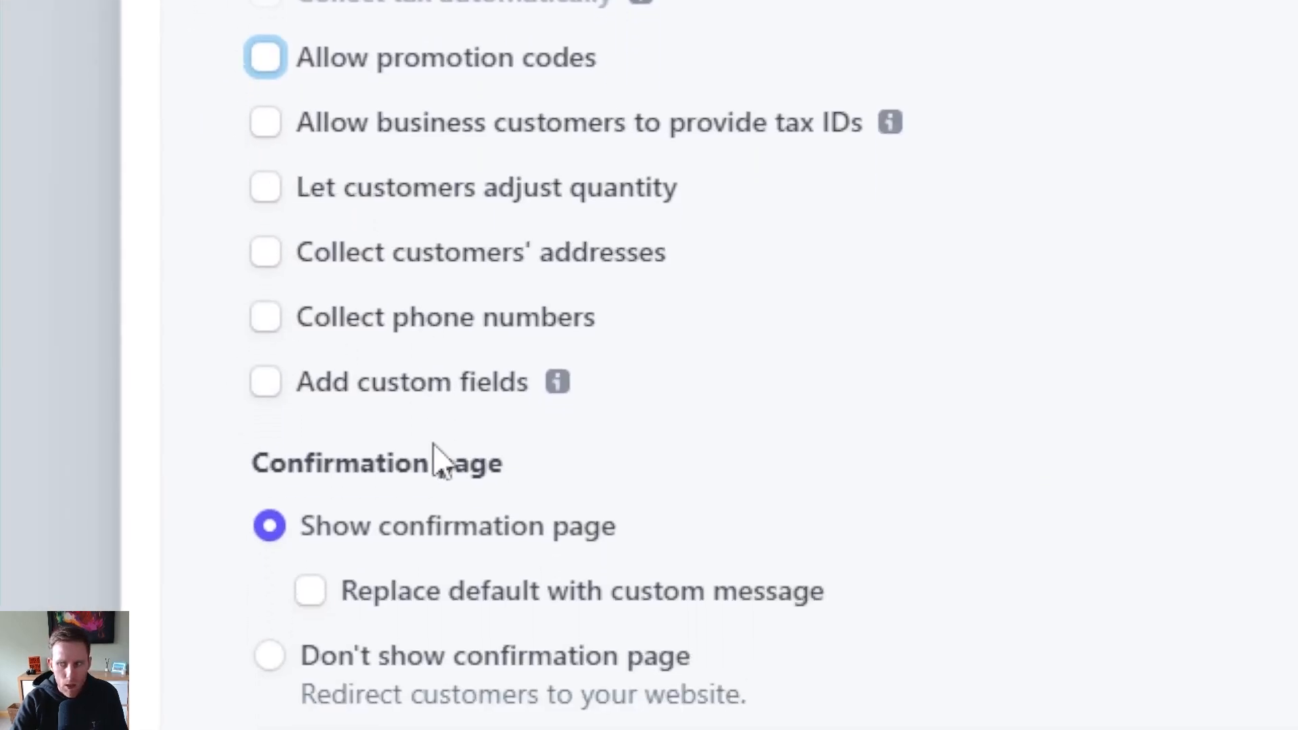
scroll(455, 466, "down", 1)
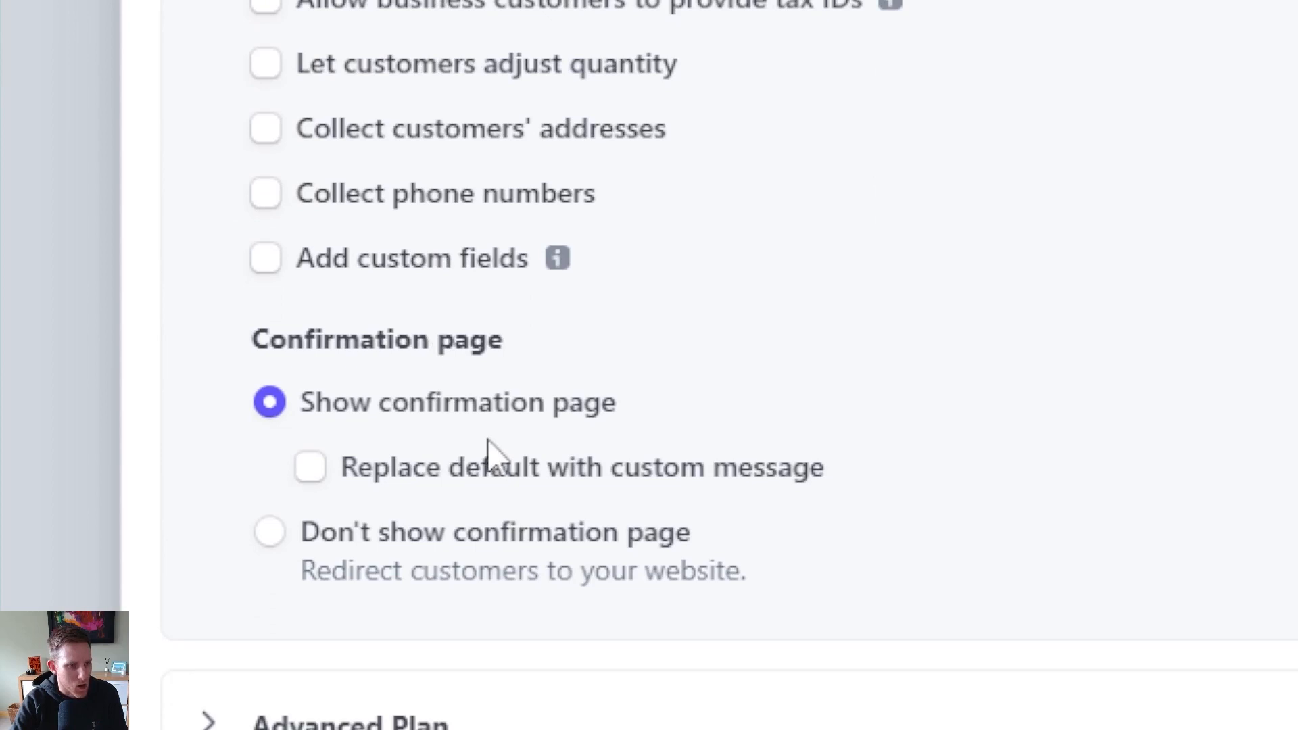
scroll(487, 455, "down", 1)
scroll(461, 464, "down", 1)
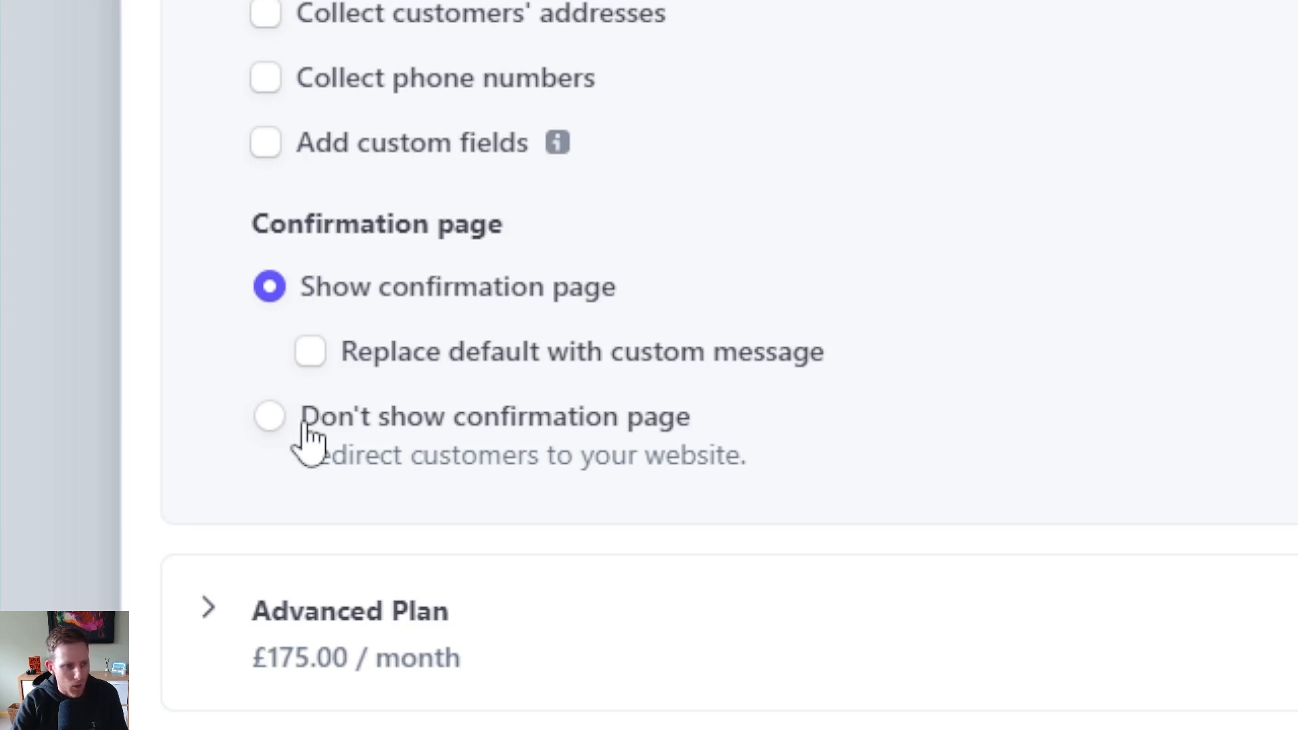
scroll(379, 325, "up", 2)
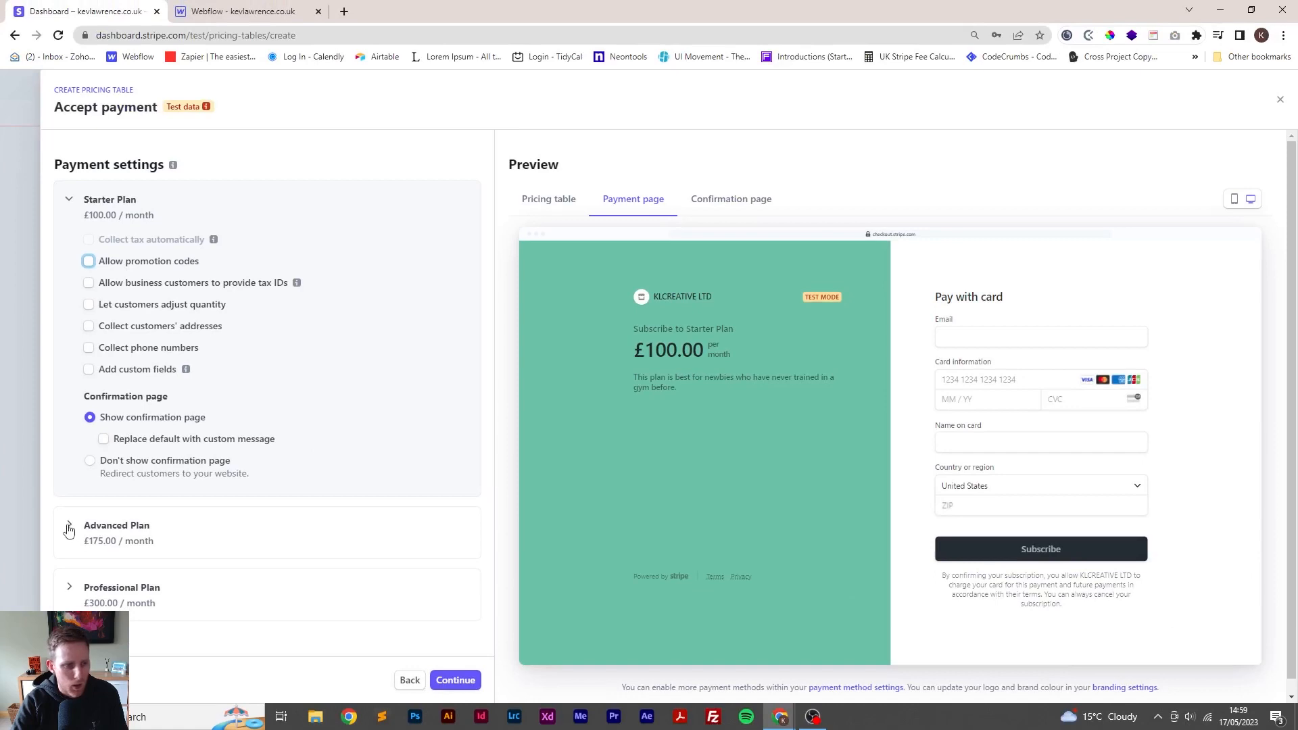
left_click(68, 531)
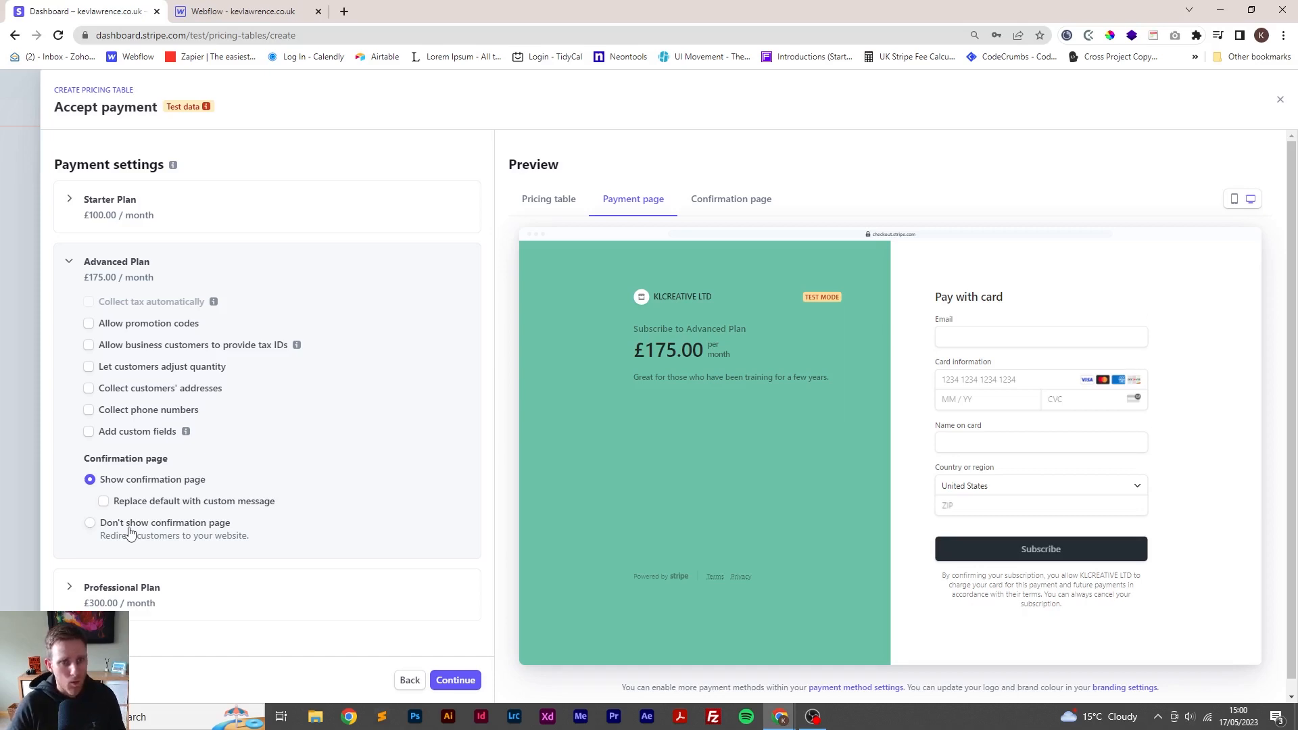
left_click(70, 270)
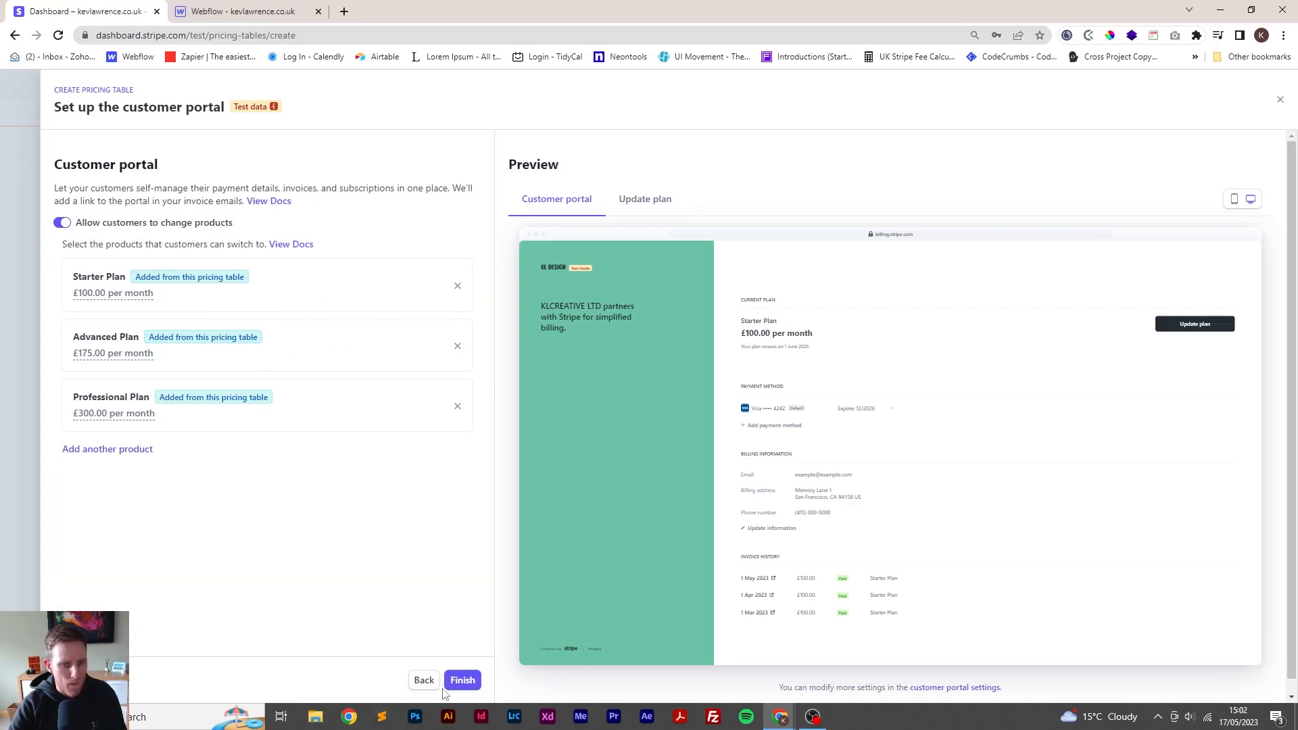
Finish creating the pricing table and copy its embed code
left_click(462, 680)
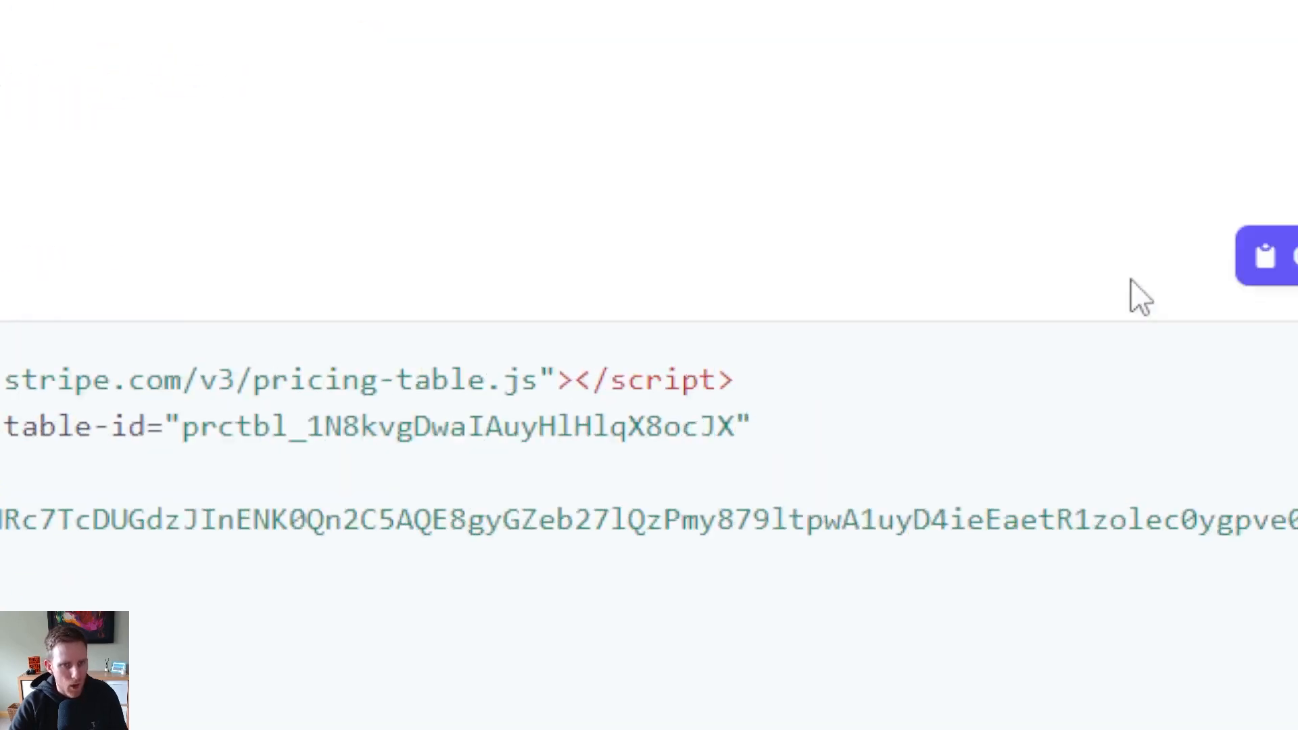
left_click(1013, 310)
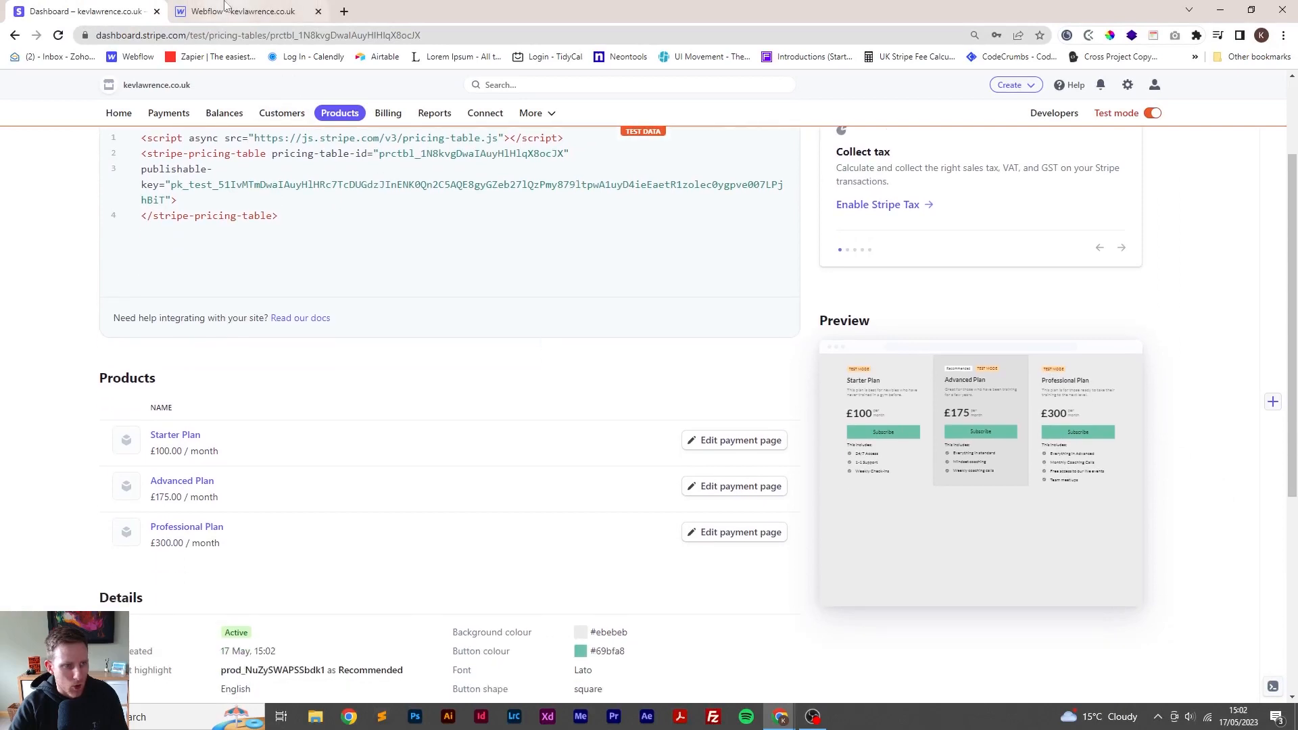
Switch to Webflow, paste the pricing table code with its publishable API key into the page's HTML Embed, and save it
left_click(225, 7)
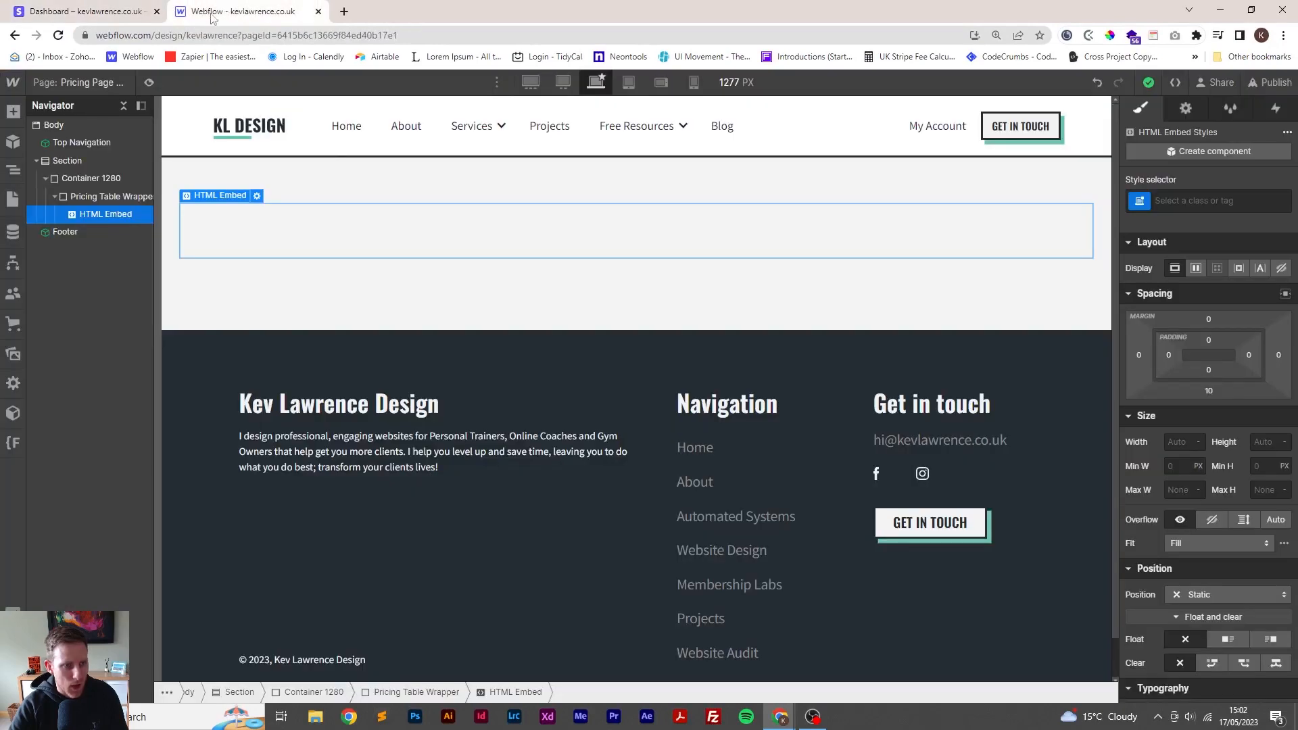
left_click(257, 198)
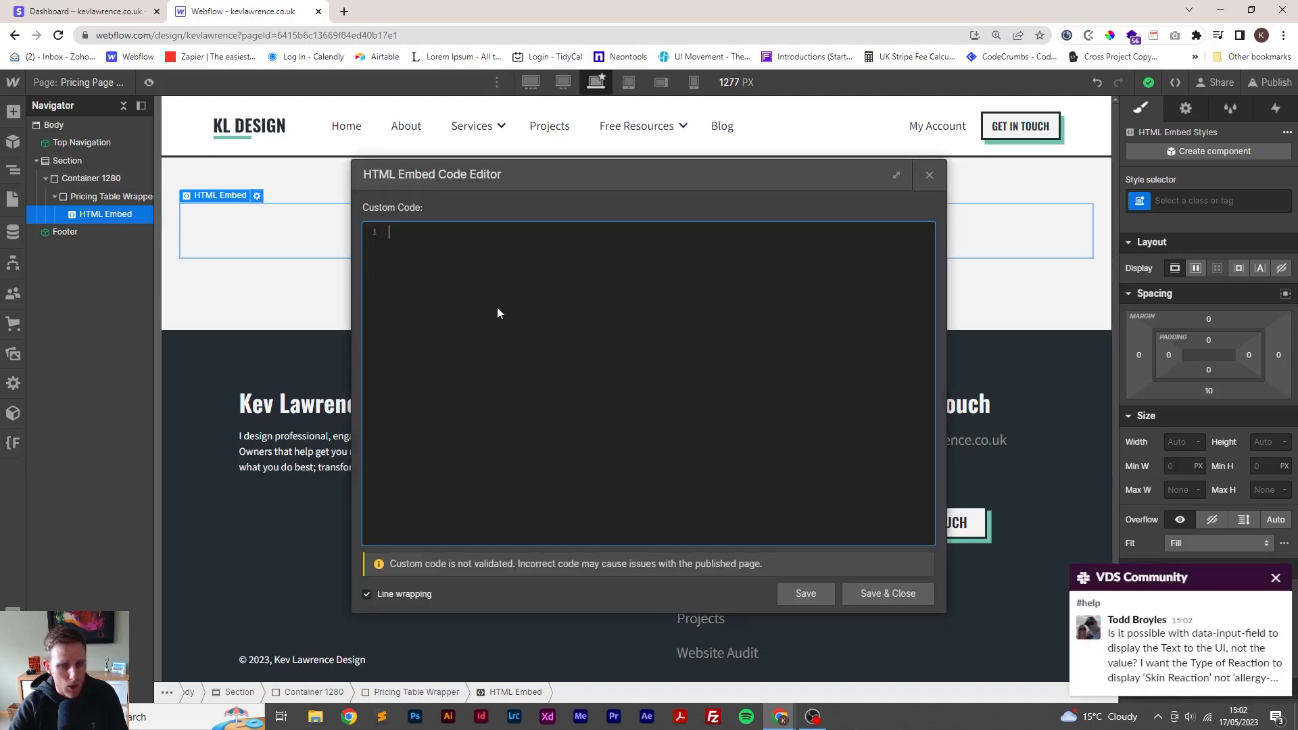
key("ctrl+v")
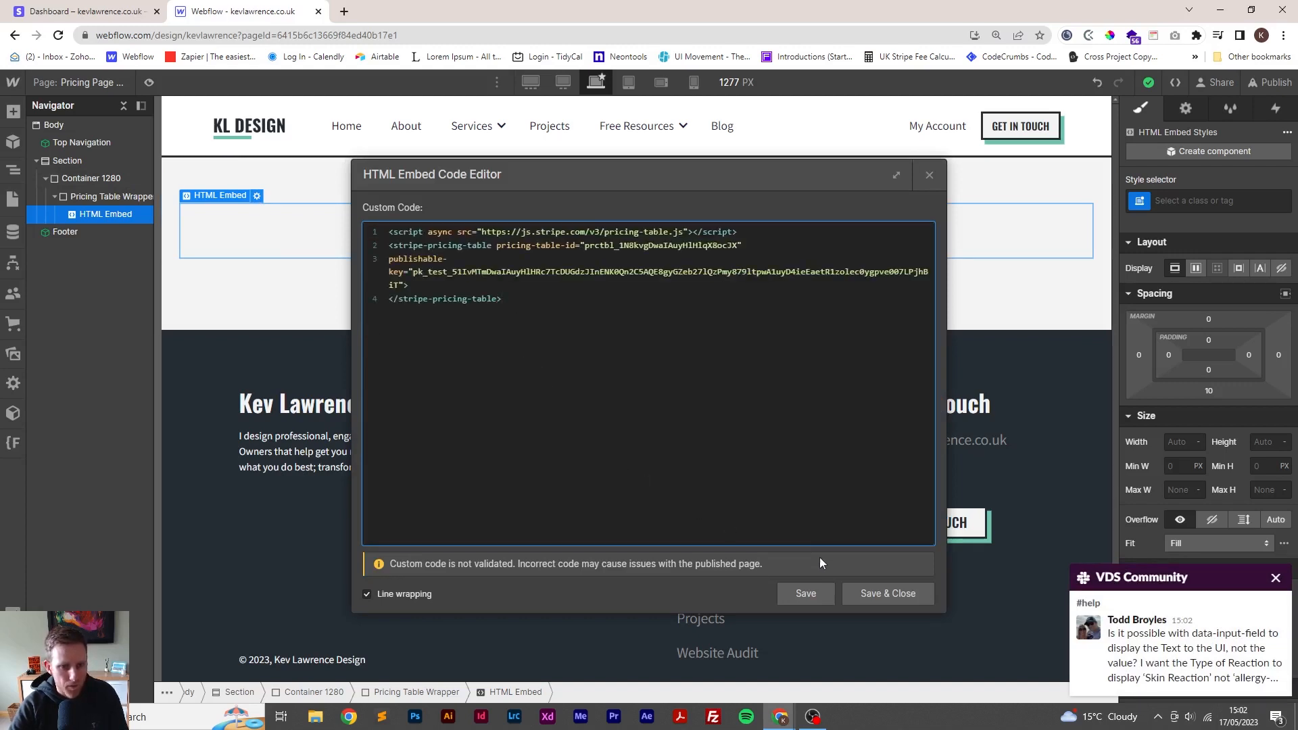
left_click(865, 593)
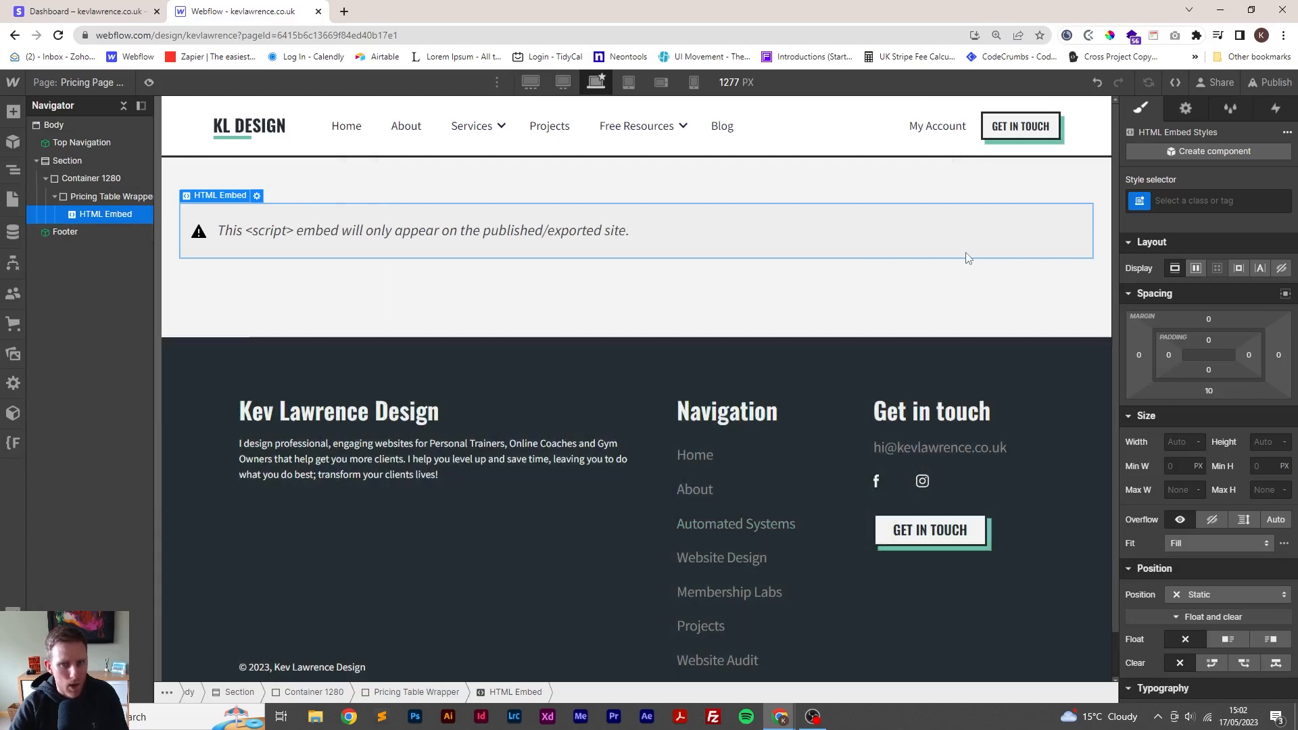
Publish the site to both the staging and production domains
left_click(1271, 82)
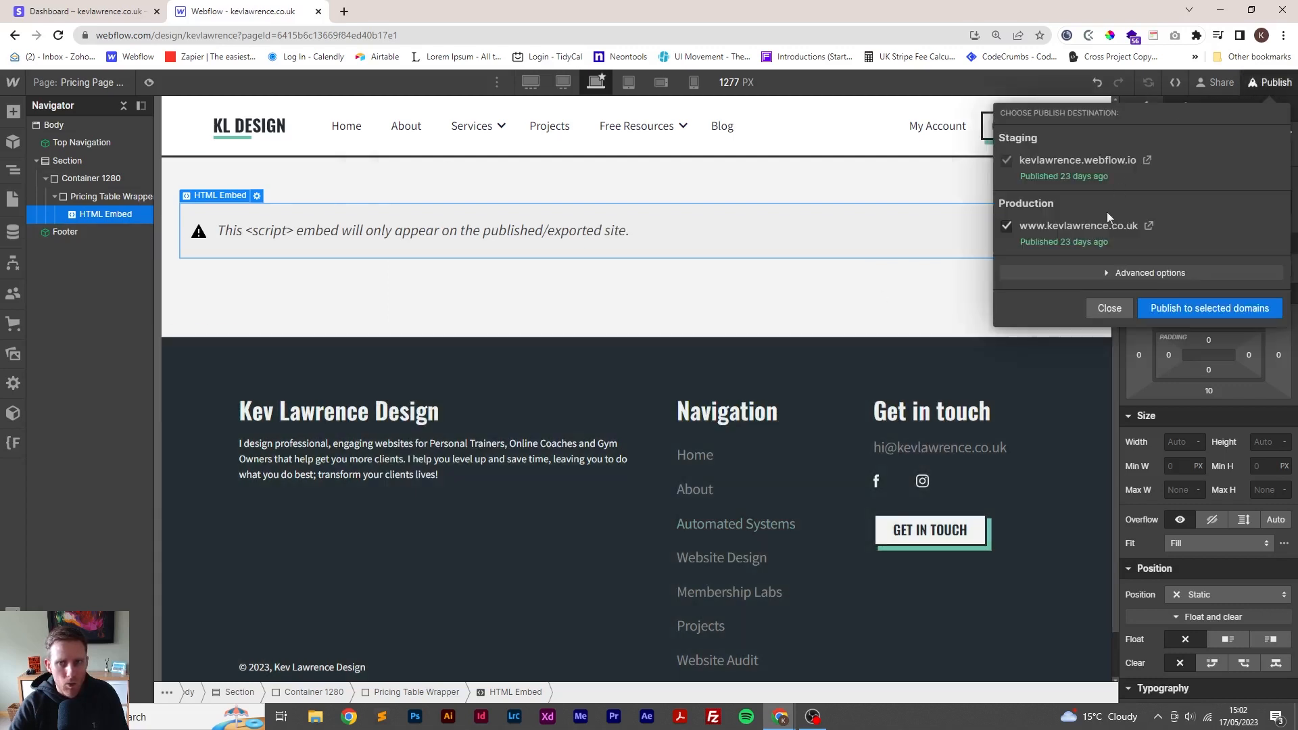
left_click(1197, 309)
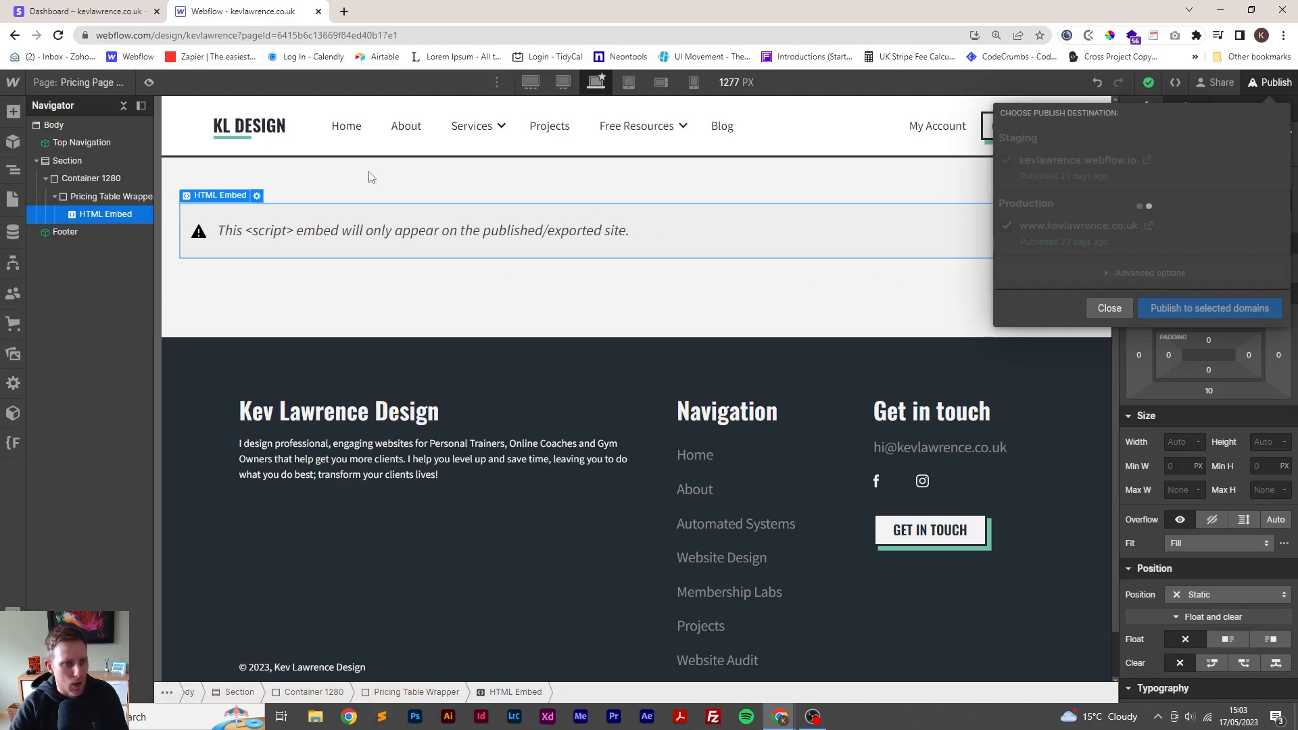
Switch to the Stripe dashboard and review the pricing table's products, details, payment methods and customer portal link
left_click(86, 12)
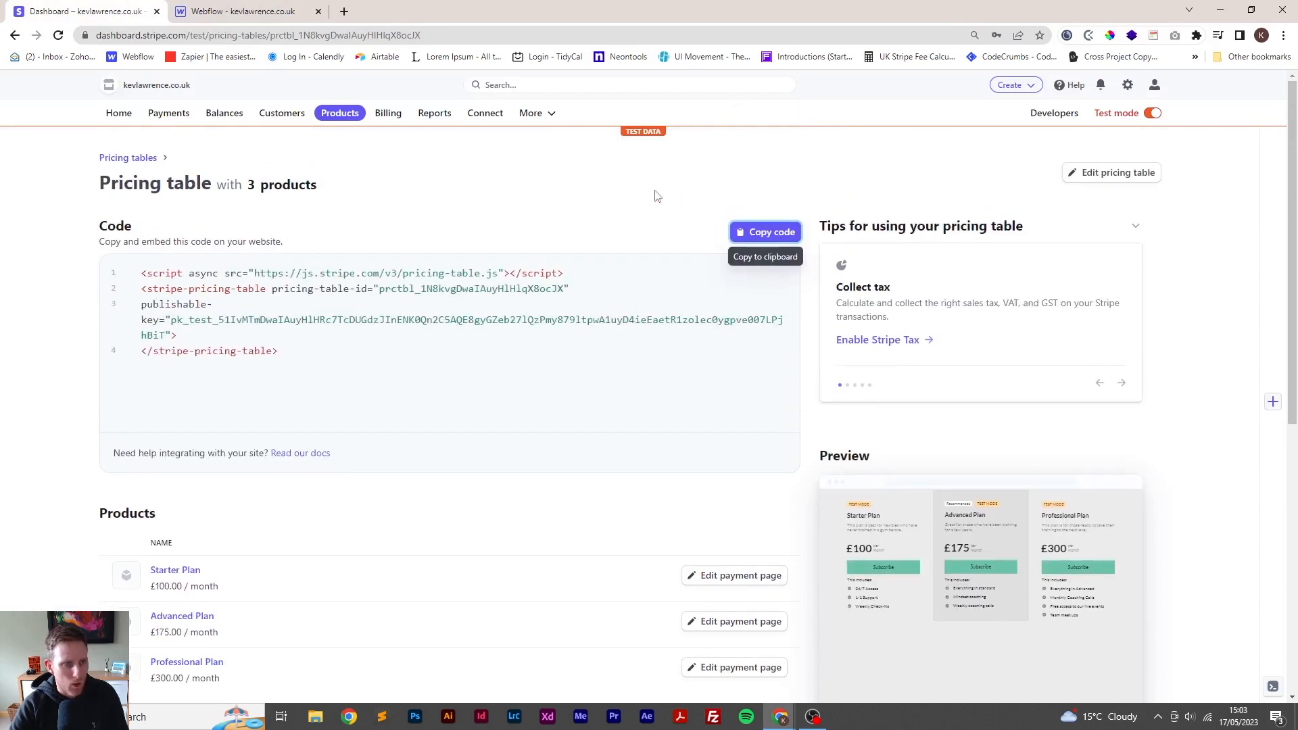
scroll(854, 431, "down", 1)
scroll(1069, 304, "up", 1)
scroll(744, 433, "down", 3)
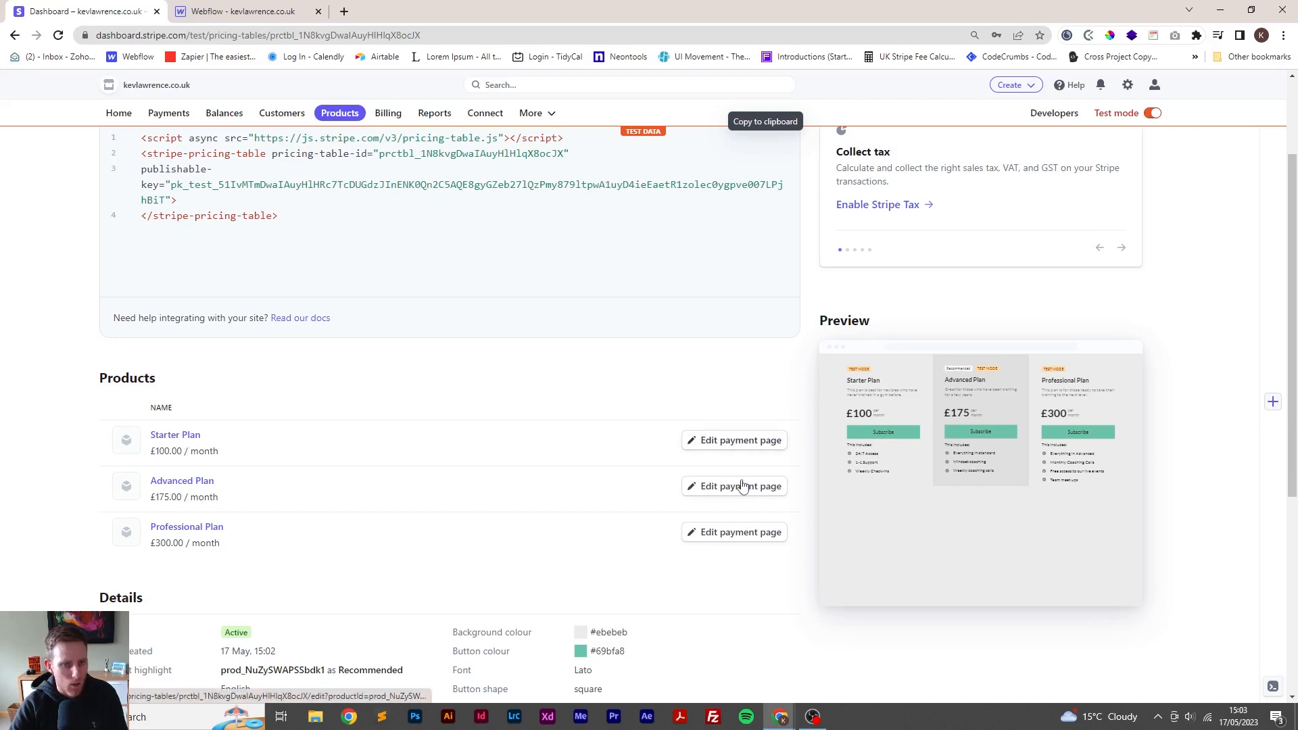
scroll(740, 507, "down", 3)
scroll(737, 503, "down", 2)
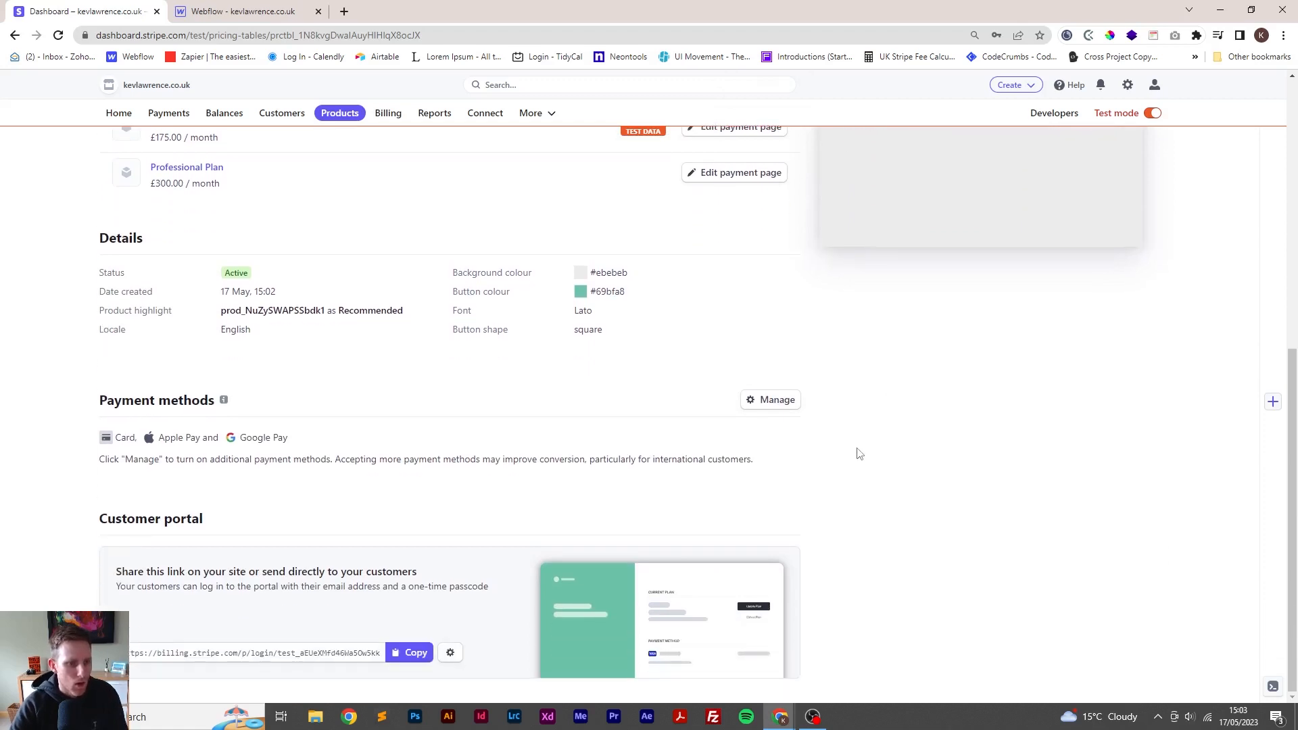
Return to Webflow and open the published pricing page on the production domain
left_click(237, 11)
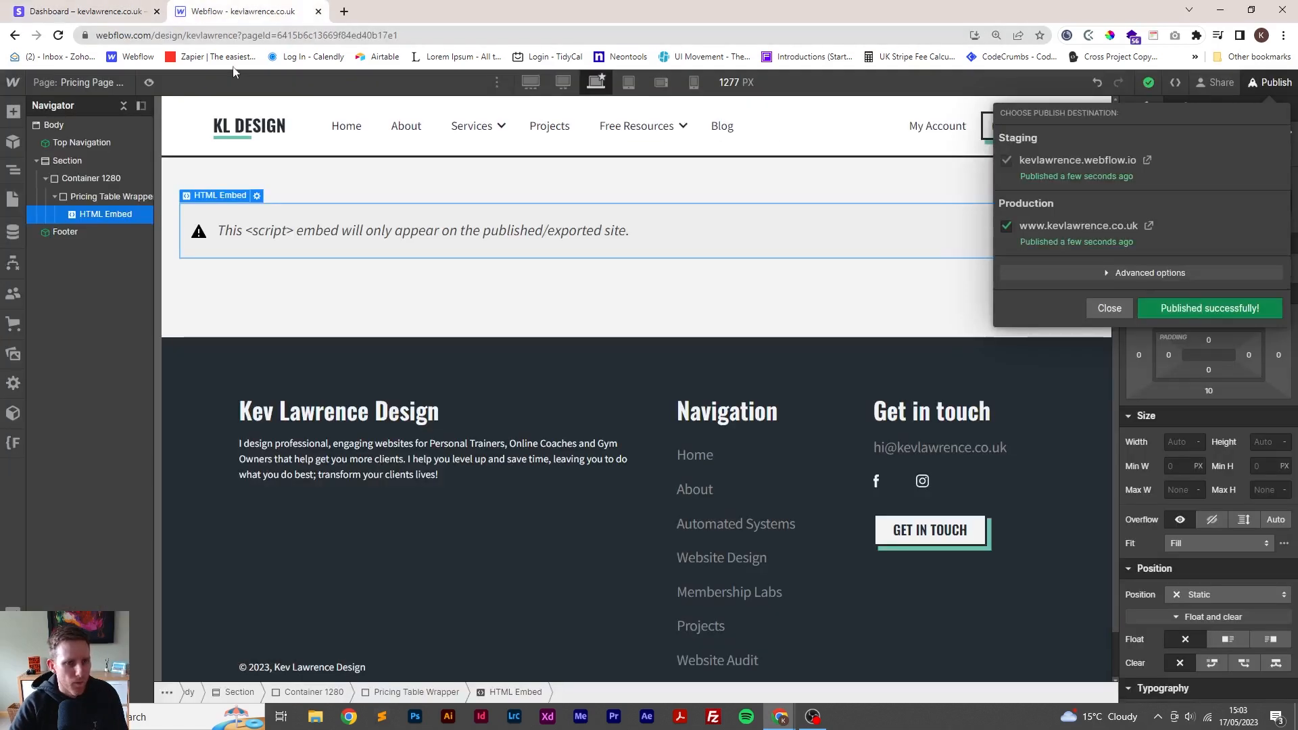
left_click(1149, 225)
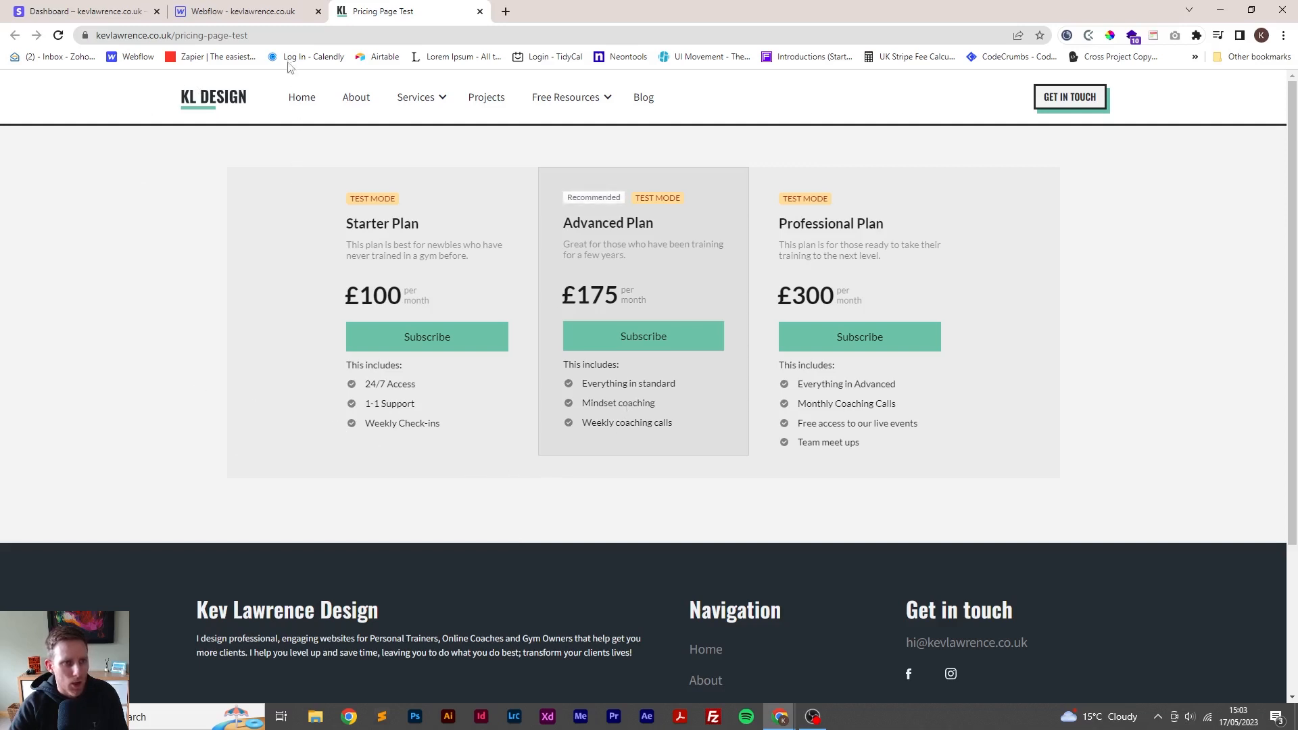
key("ctrl+l")
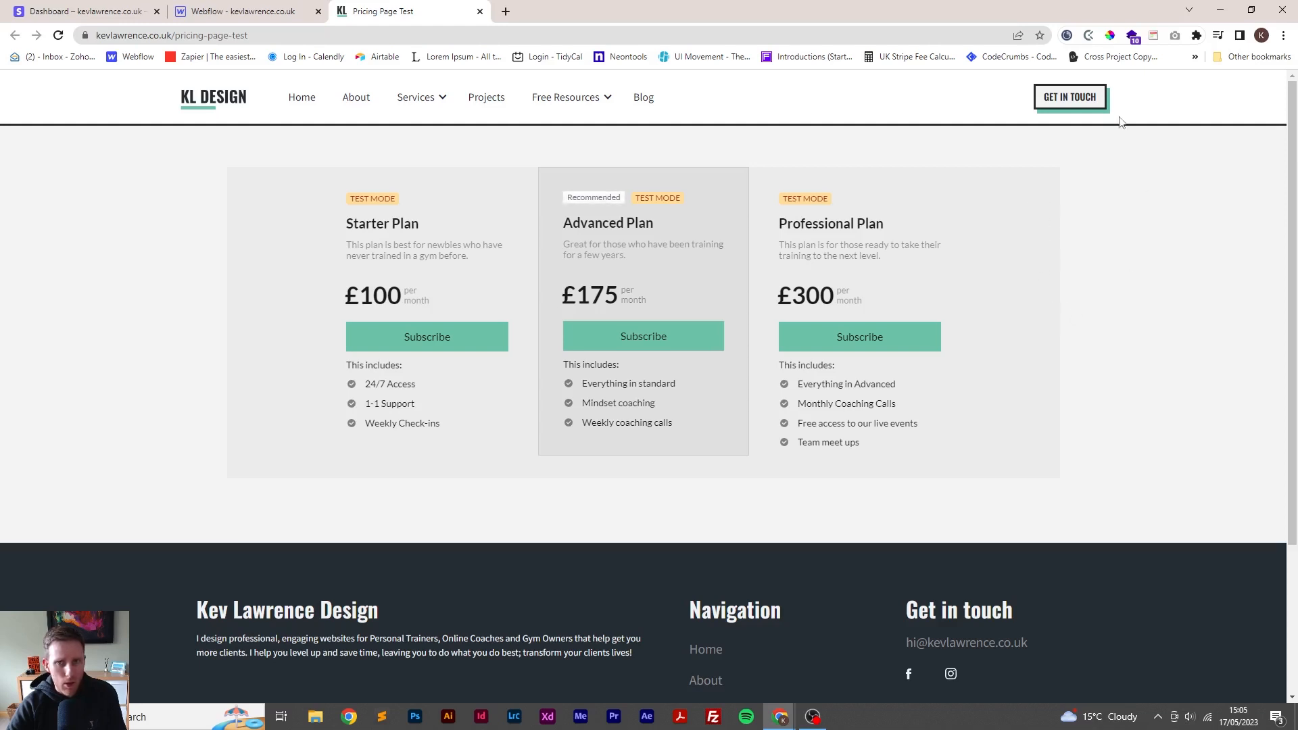
Sample the live page's background colour beside the pricing table with the ColorPick Eyedropper
left_click(1110, 35)
left_click(1139, 276)
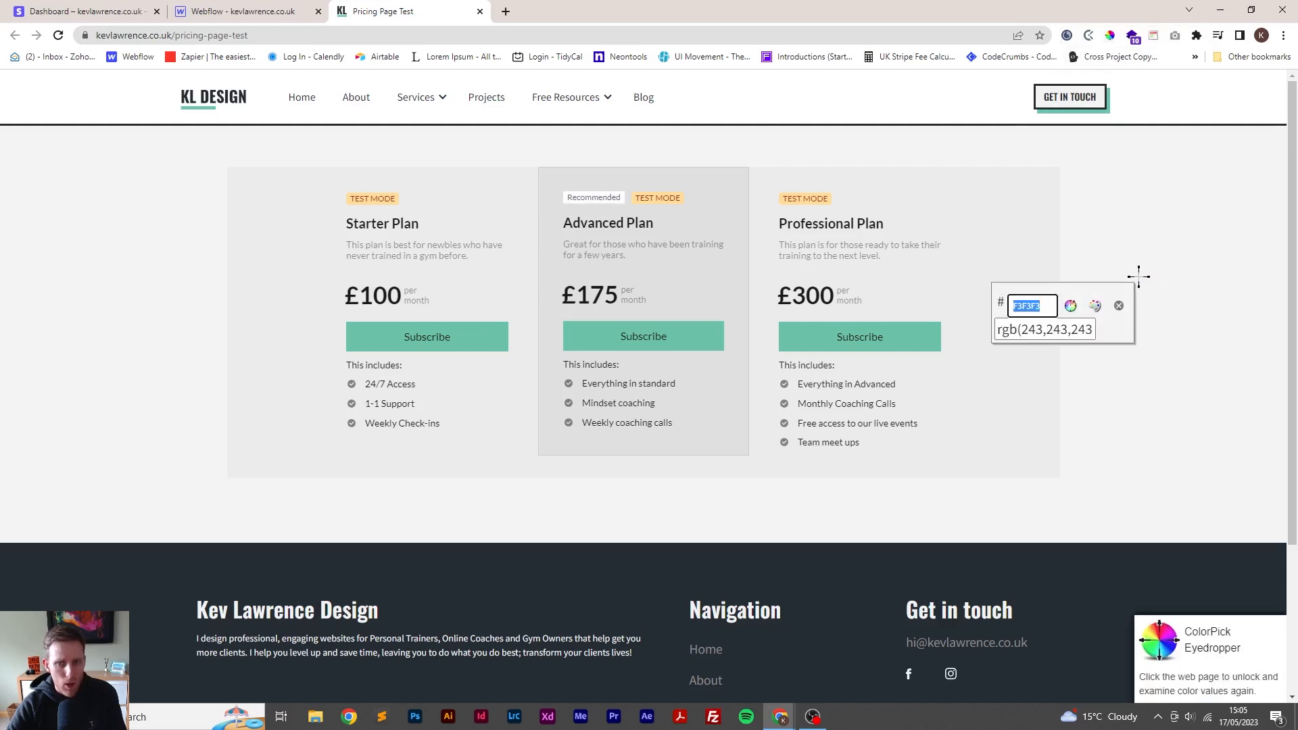
left_click(1120, 305)
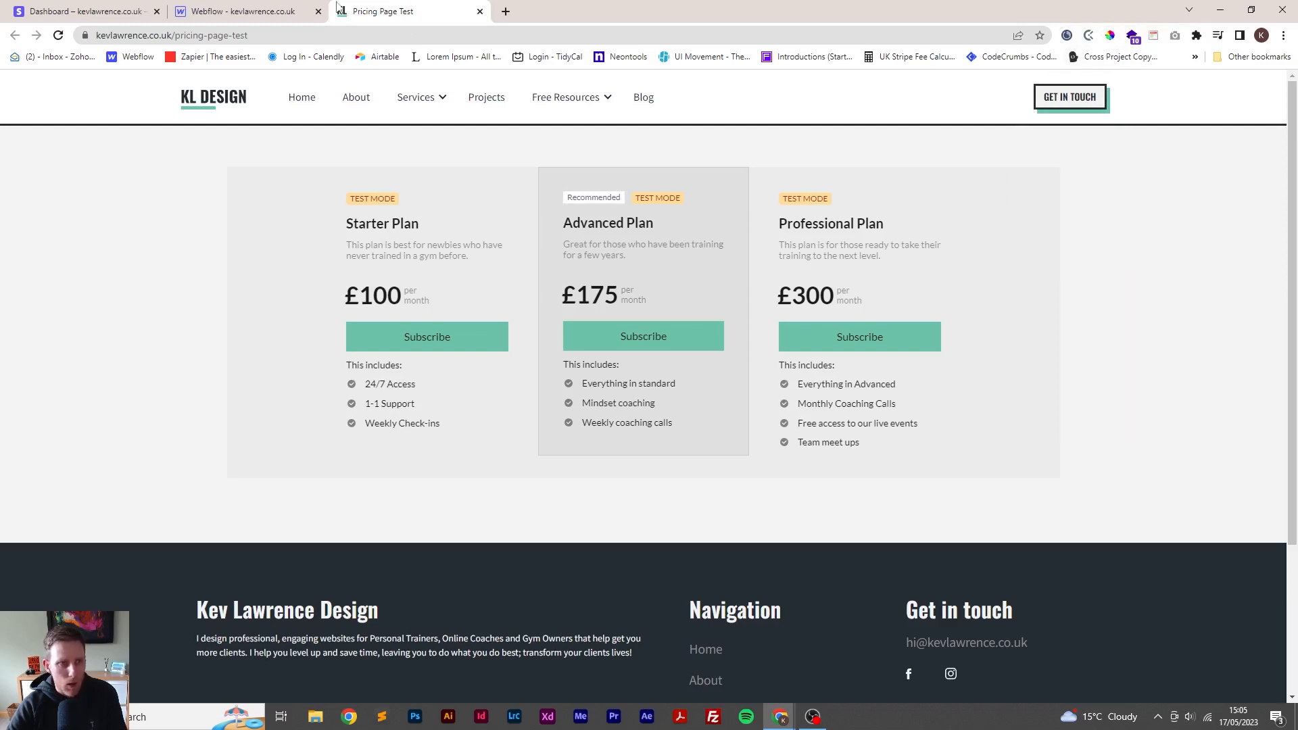
Switch to the Stripe dashboard, change the pricing table's background colour to #F3F3F3 and save the edited table
left_click(297, 11)
left_click(88, 12)
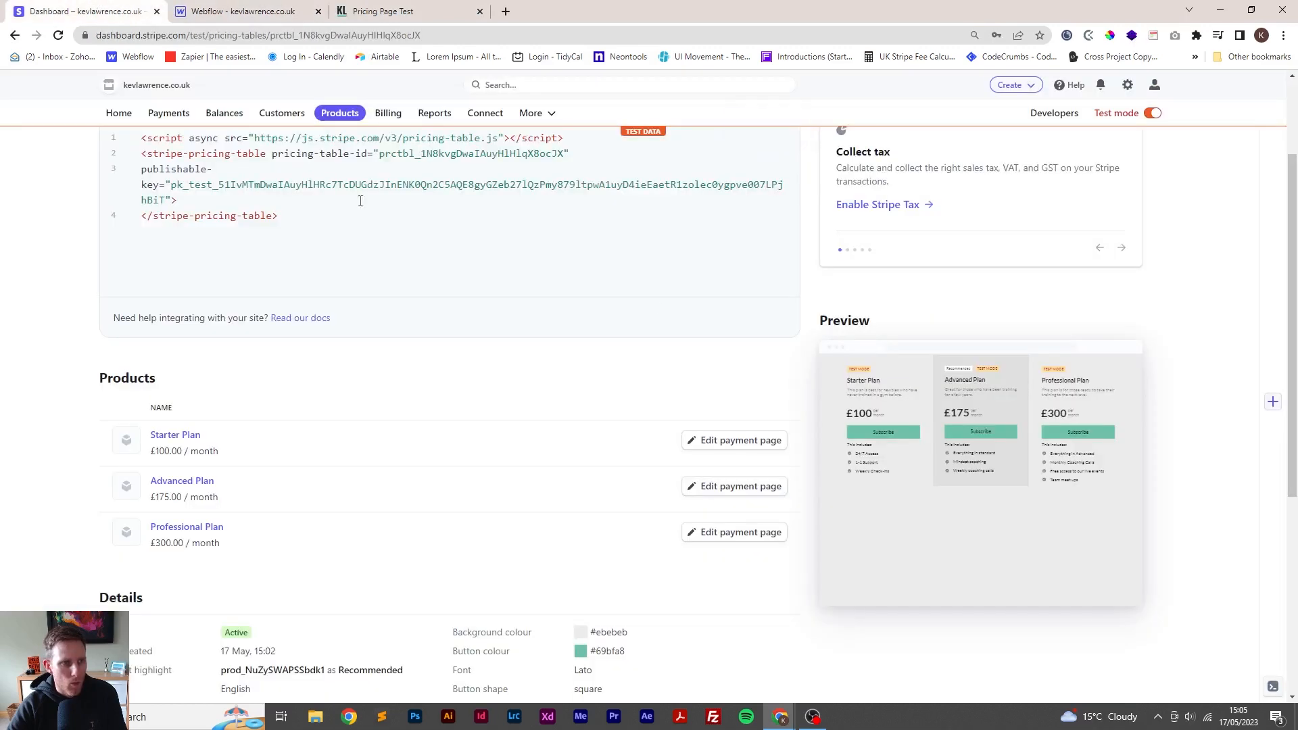
scroll(801, 369, "up", 2)
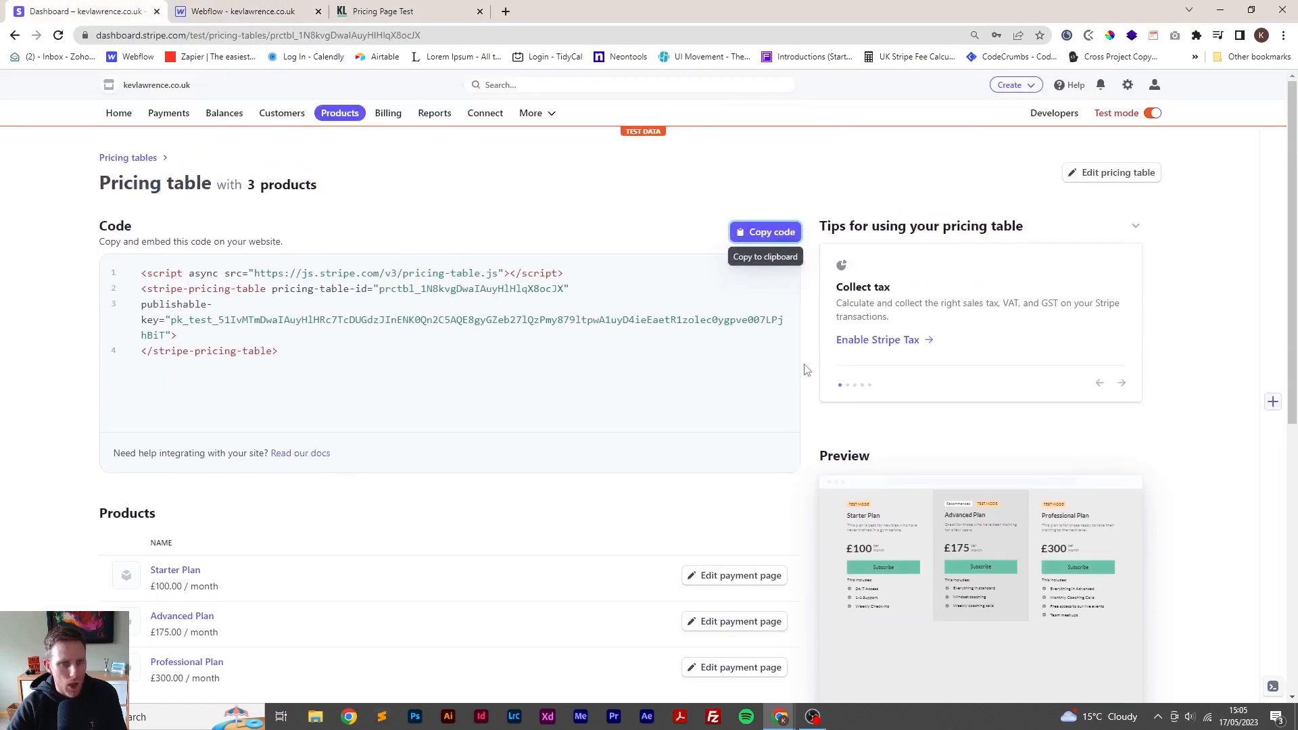
left_click(1078, 172)
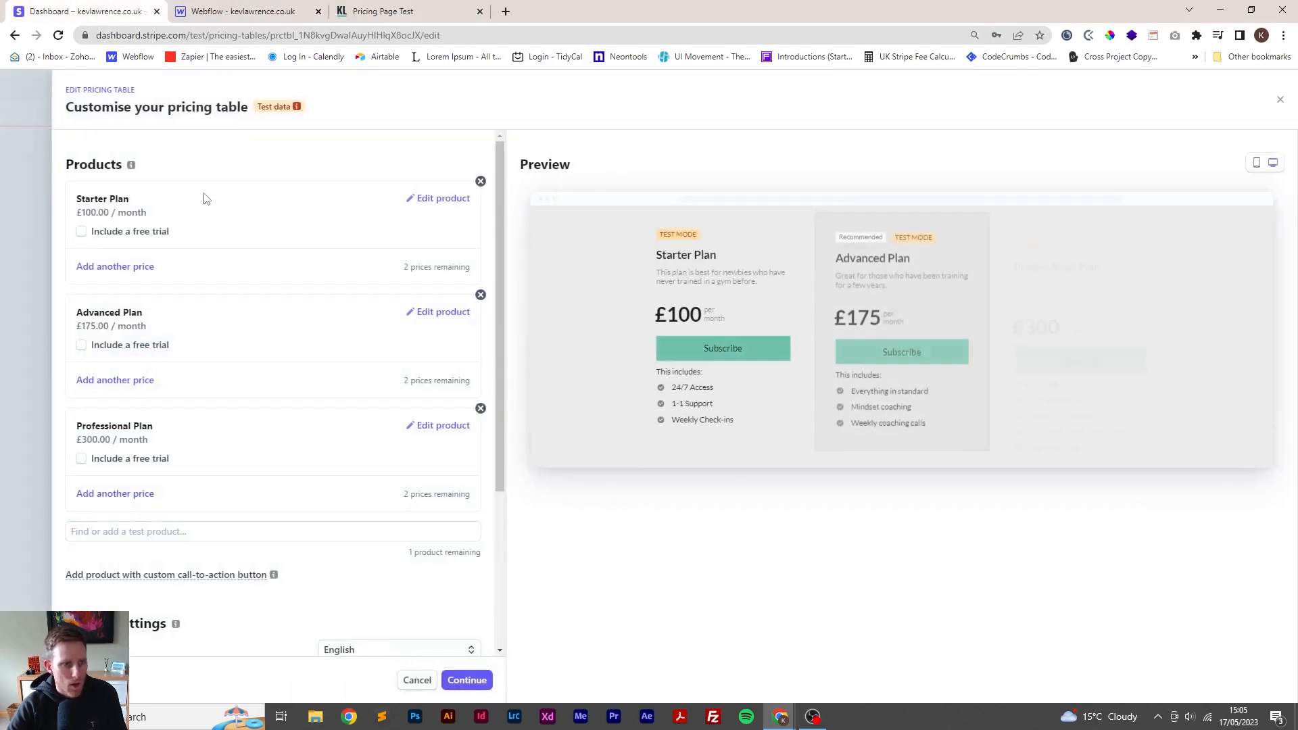
scroll(434, 497, "down", 4)
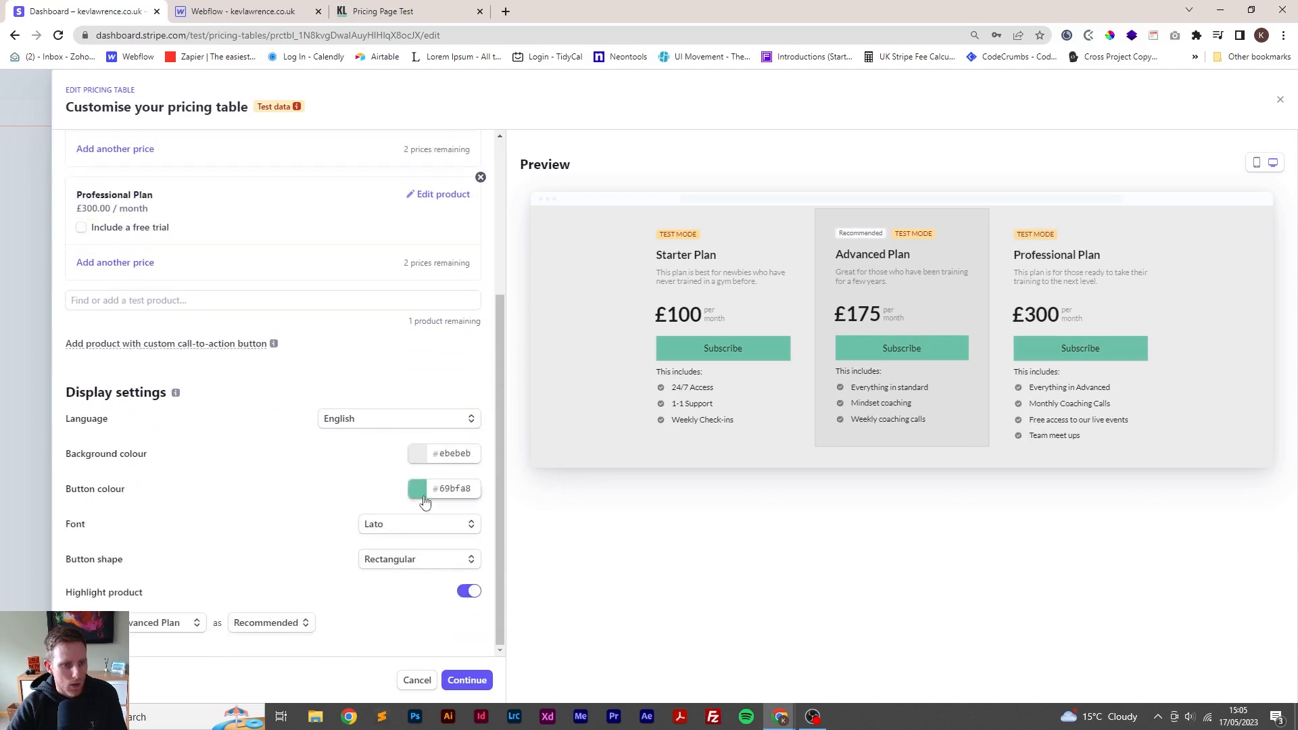
left_click(419, 455)
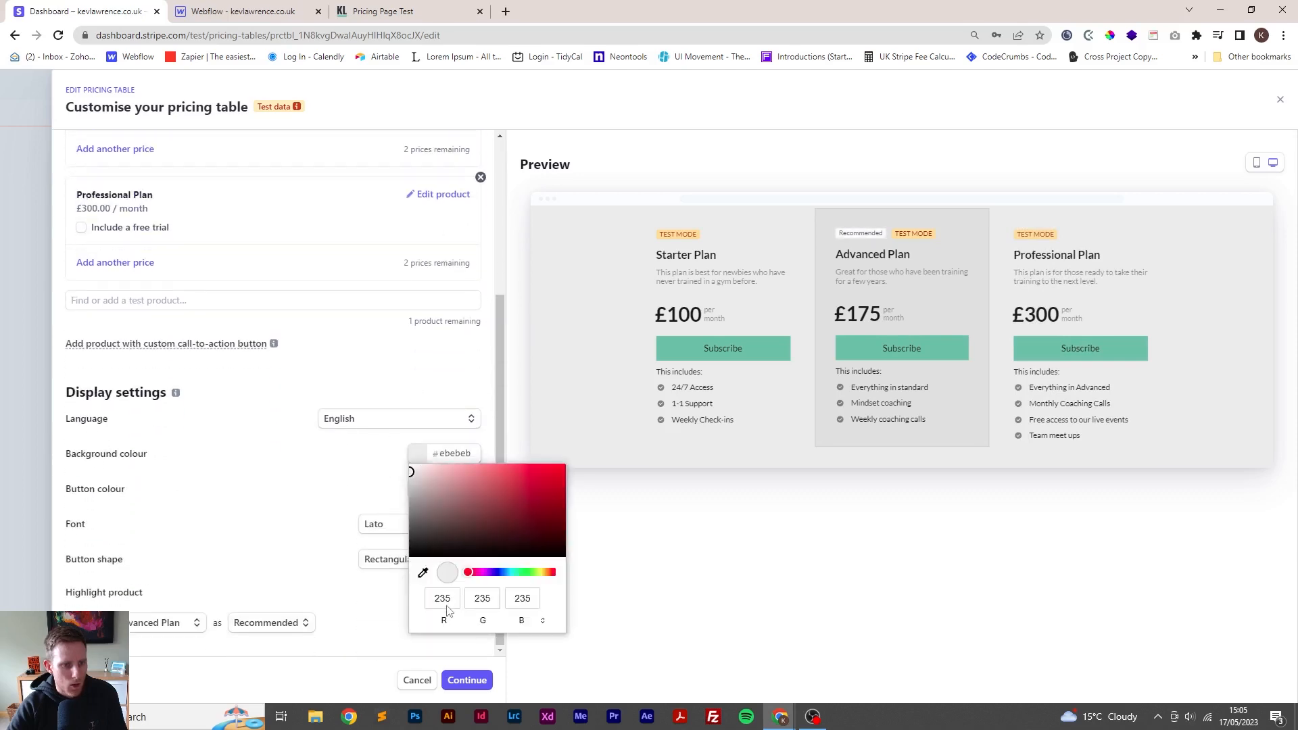
double_click(444, 460)
key("ctrl+v")
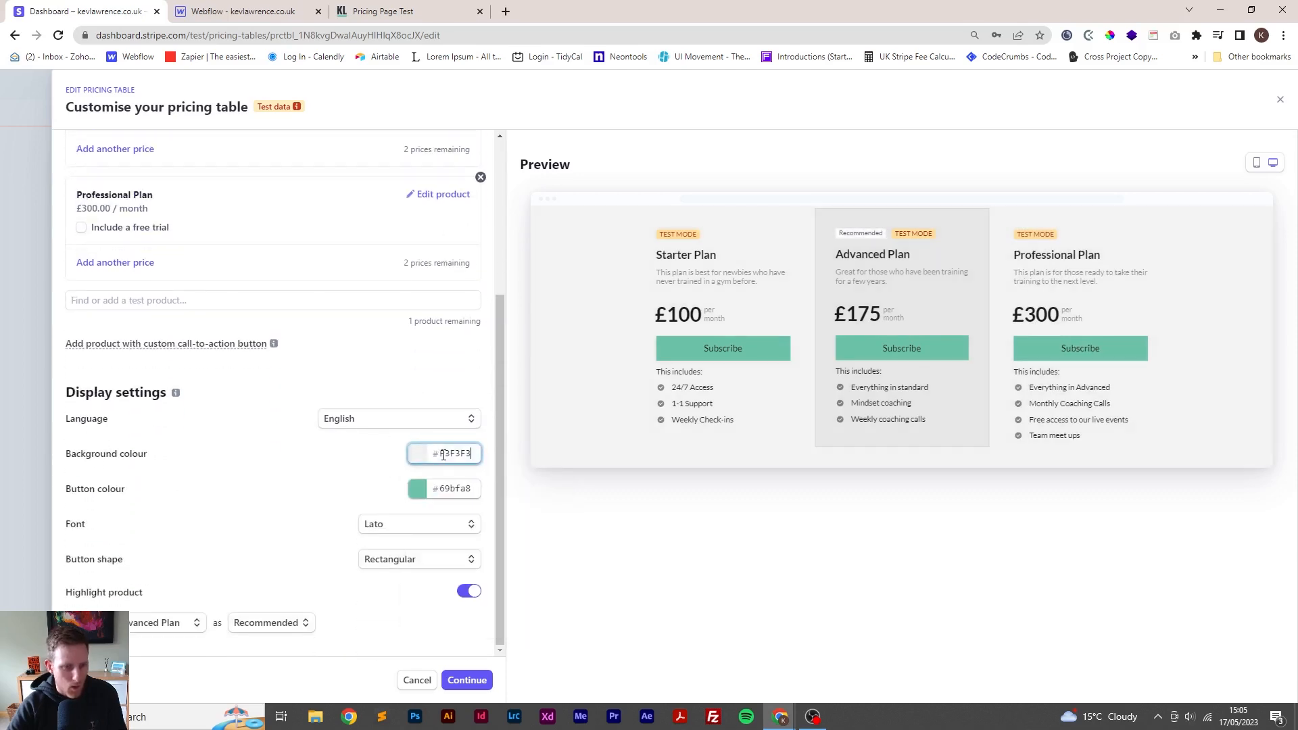
left_click(467, 680)
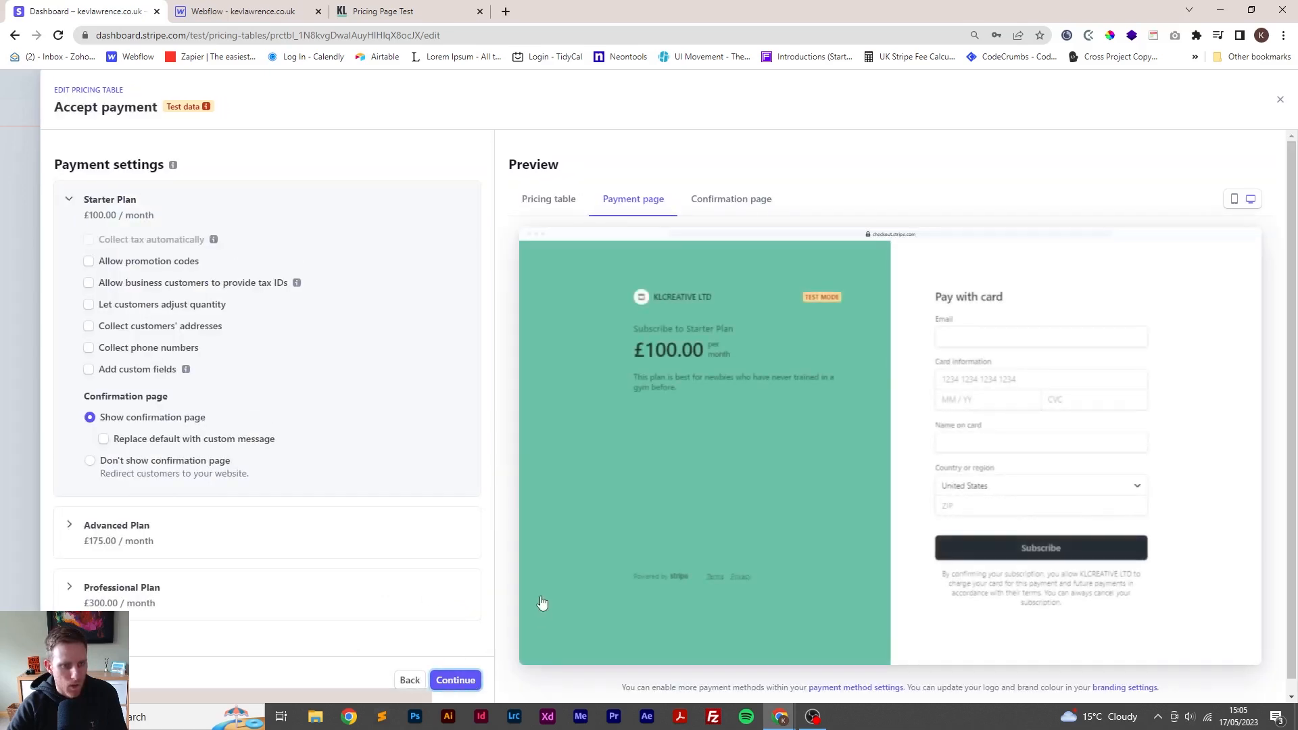
left_click(471, 682)
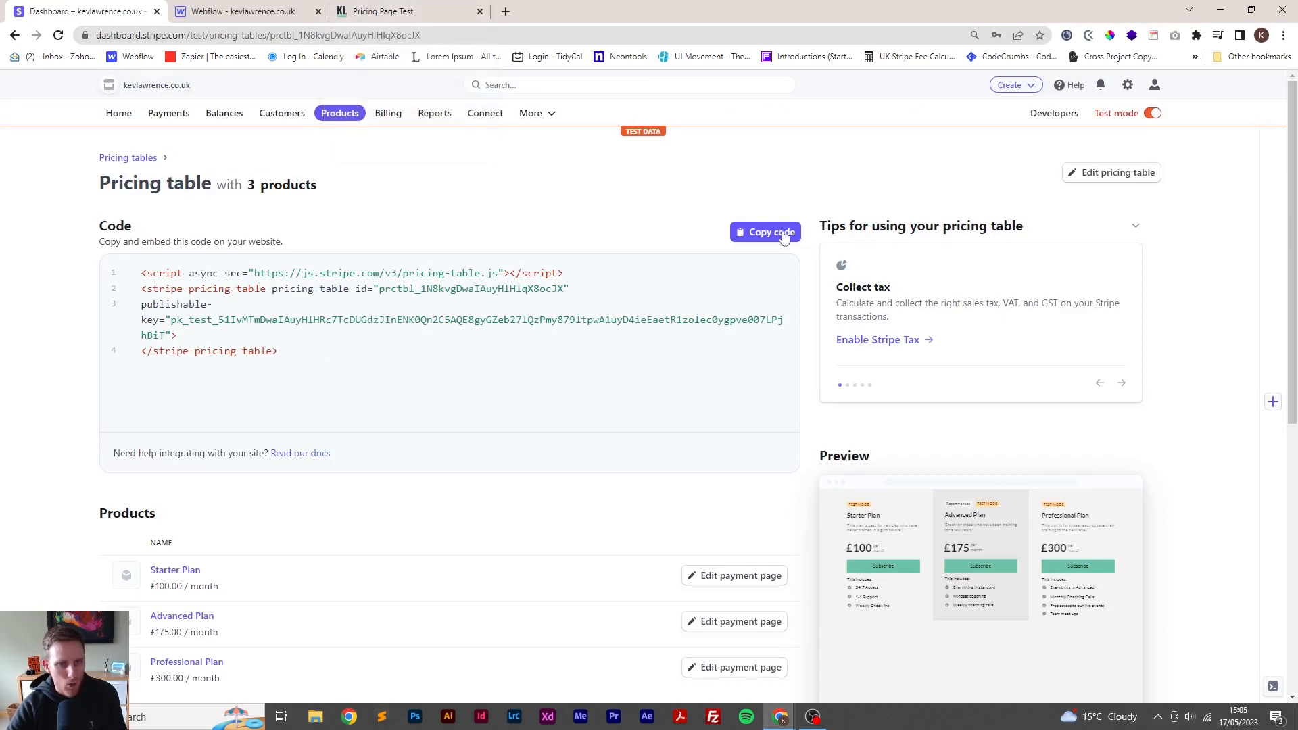
Return to the live pricing page and reload it to check the pricing table's background and feature lists against the site
left_click(453, 10)
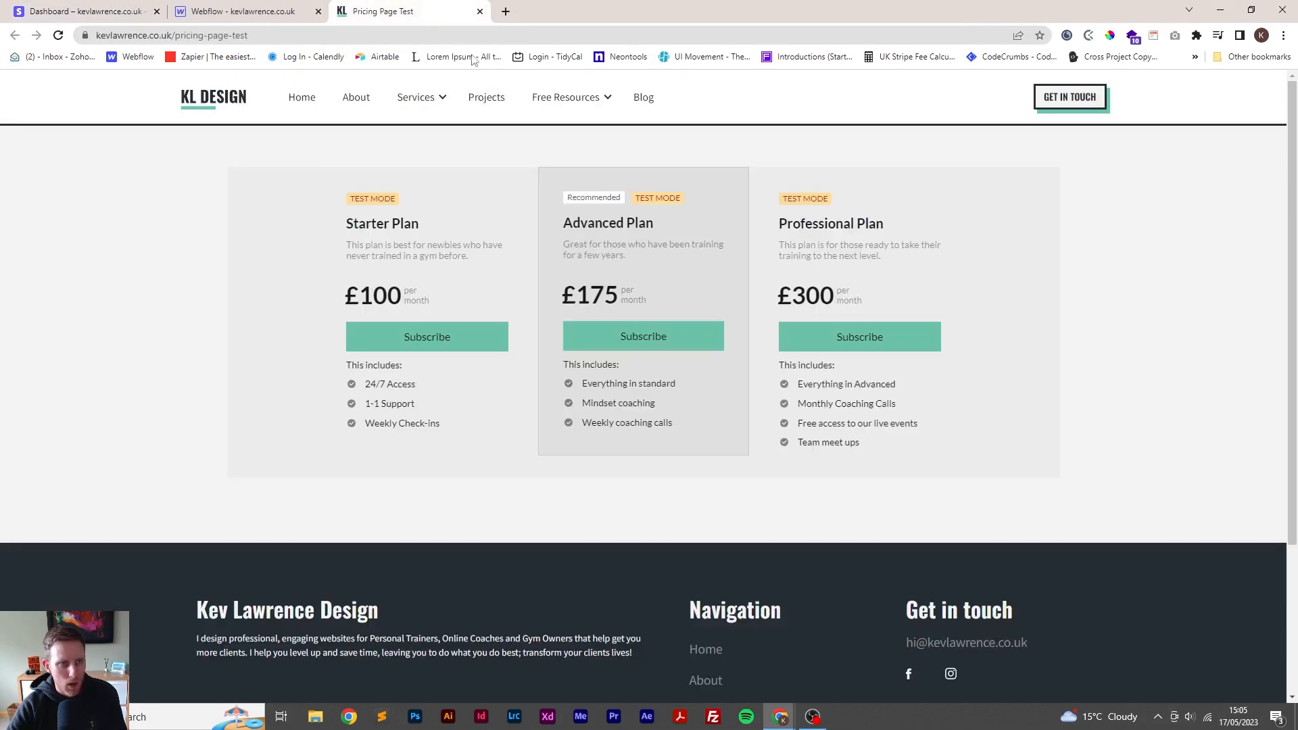
left_click(58, 35)
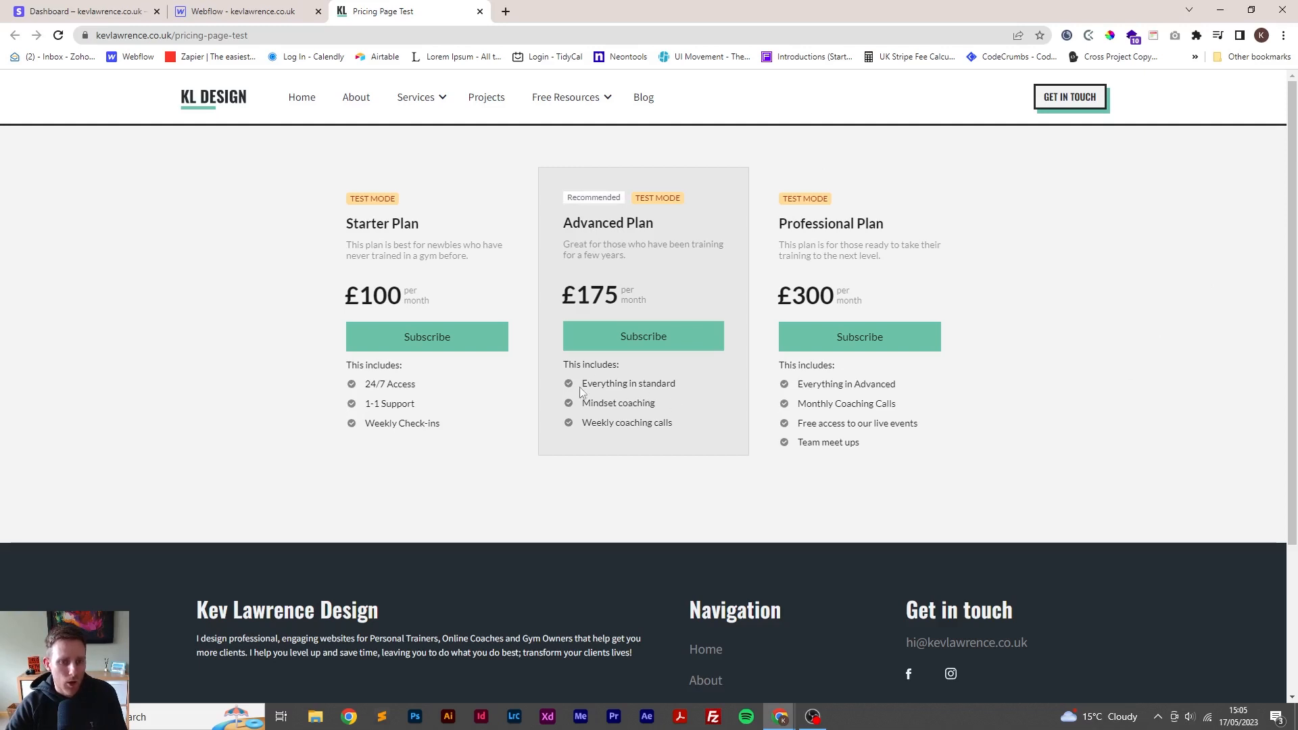
left_click_drag(583, 383, 646, 384)
left_click(633, 399)
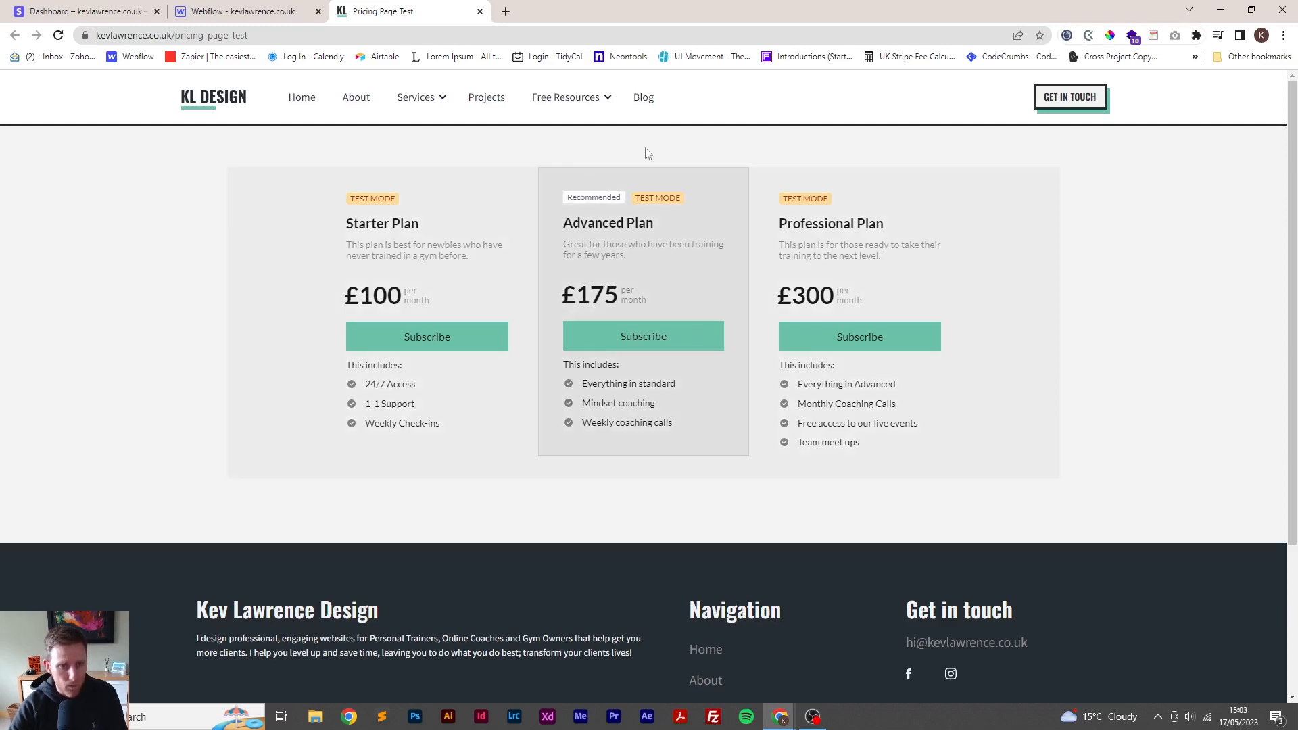
Open the Stripe checkout for the Advanced Plan from the live pricing table
left_click(636, 342)
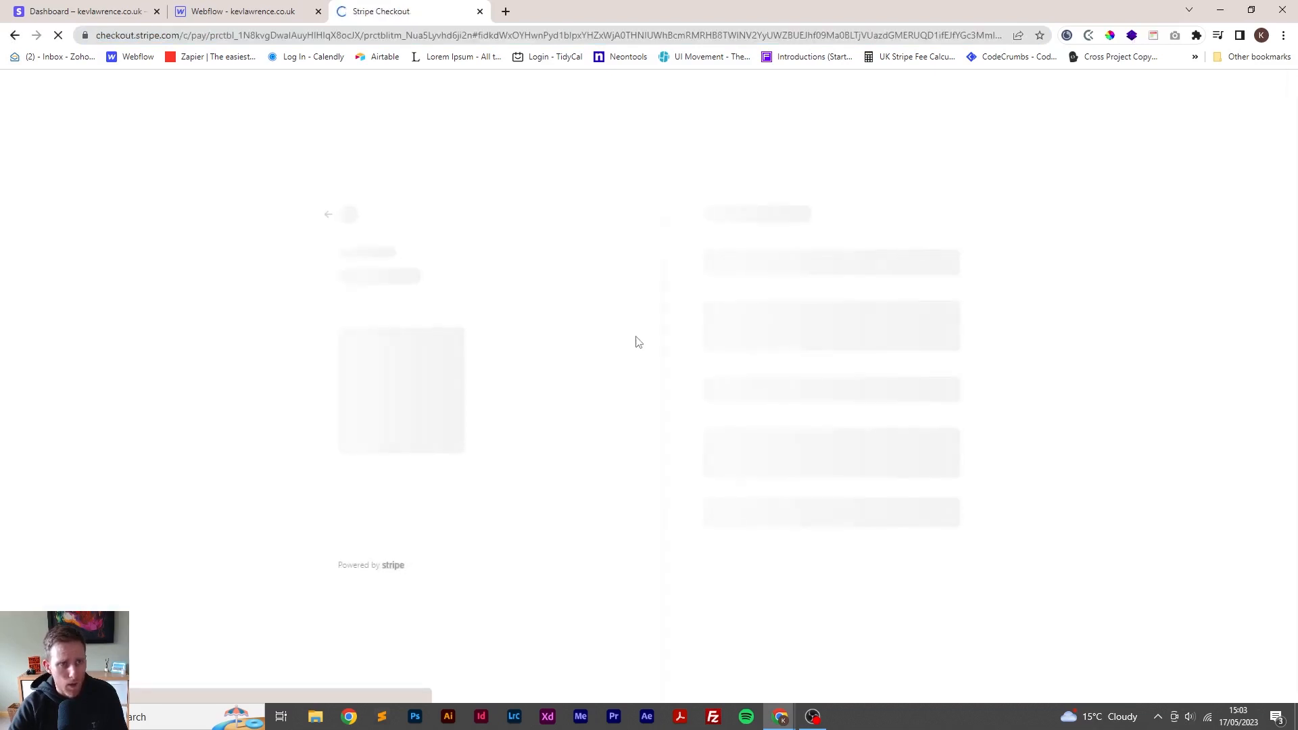